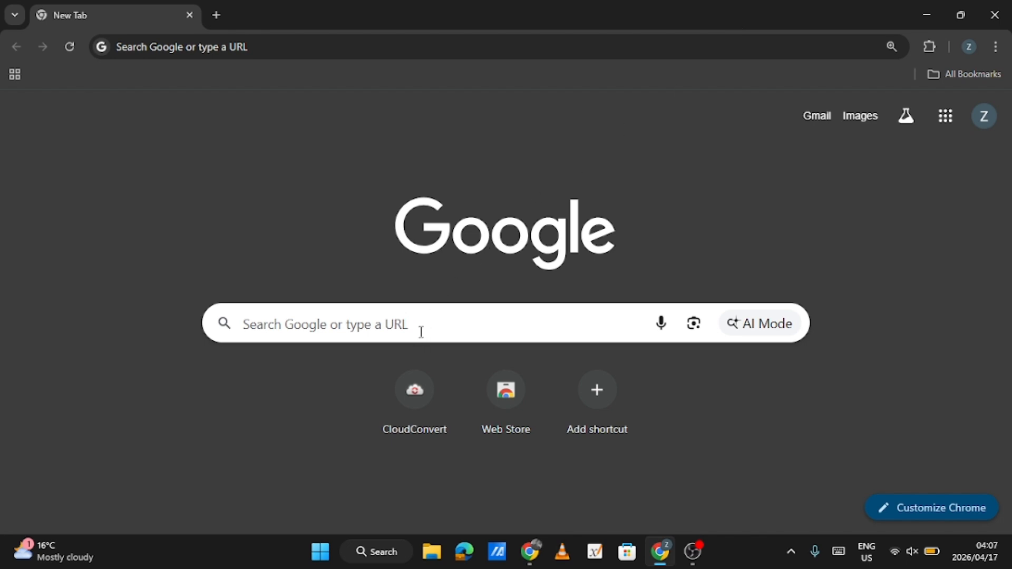
Search Google for vmware workstation and open VMware's Fusion and Workstation product page
left_click(421, 332)
type("vm")
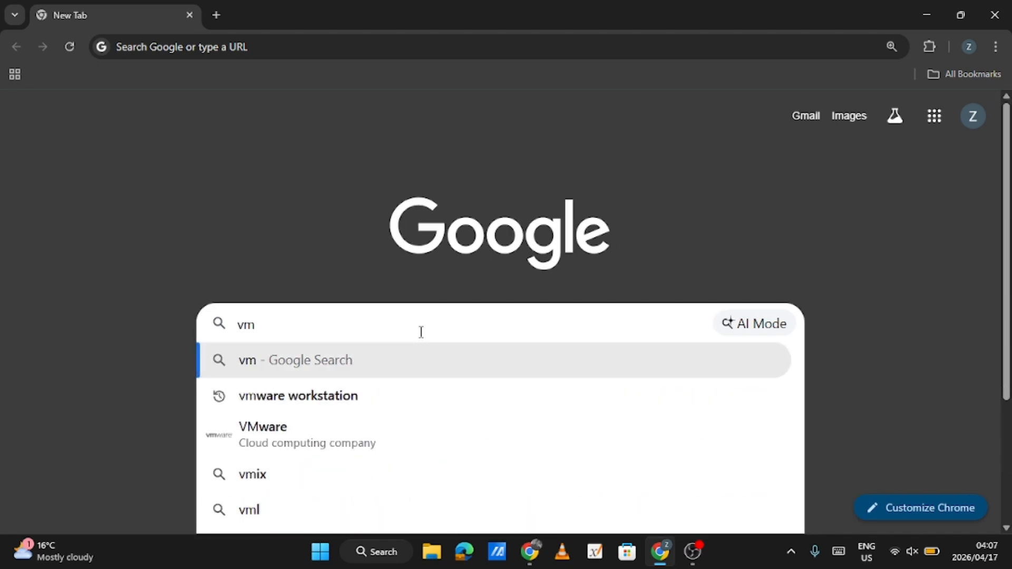
left_click(343, 393)
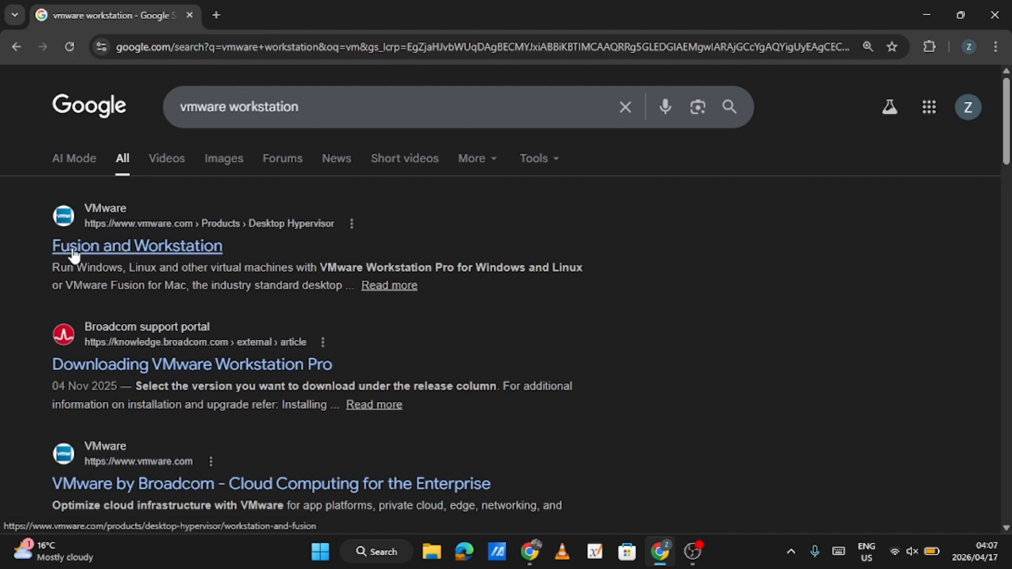
left_click(174, 252)
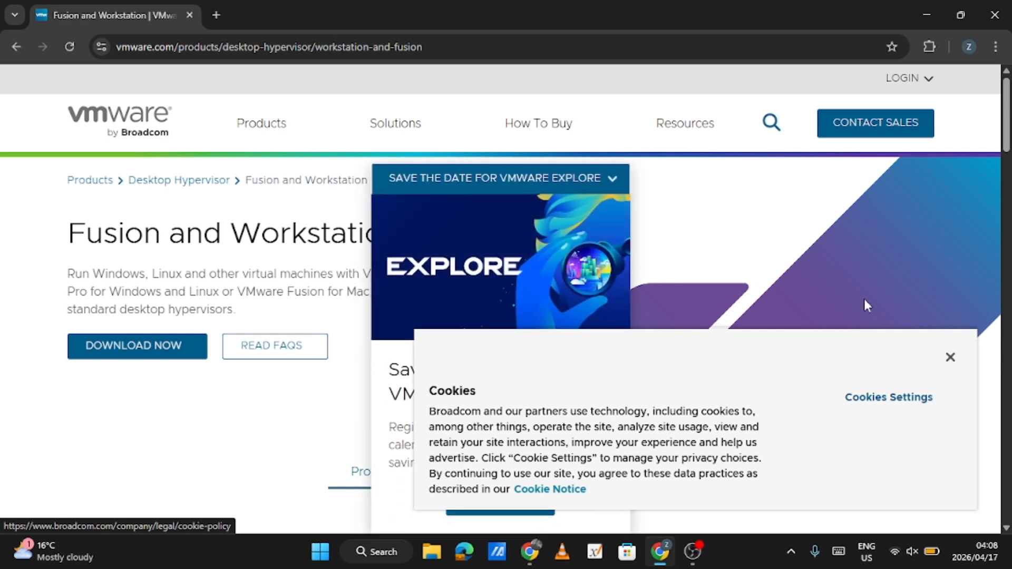
Dismiss the cookie notice and follow the download link for Fusion and Workstation
left_click(949, 358)
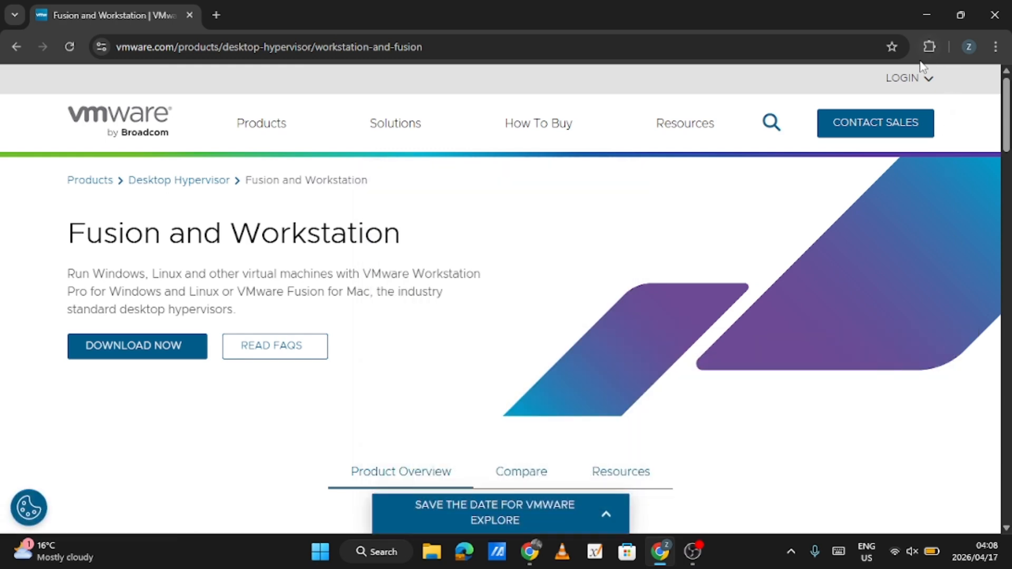
left_click(909, 80)
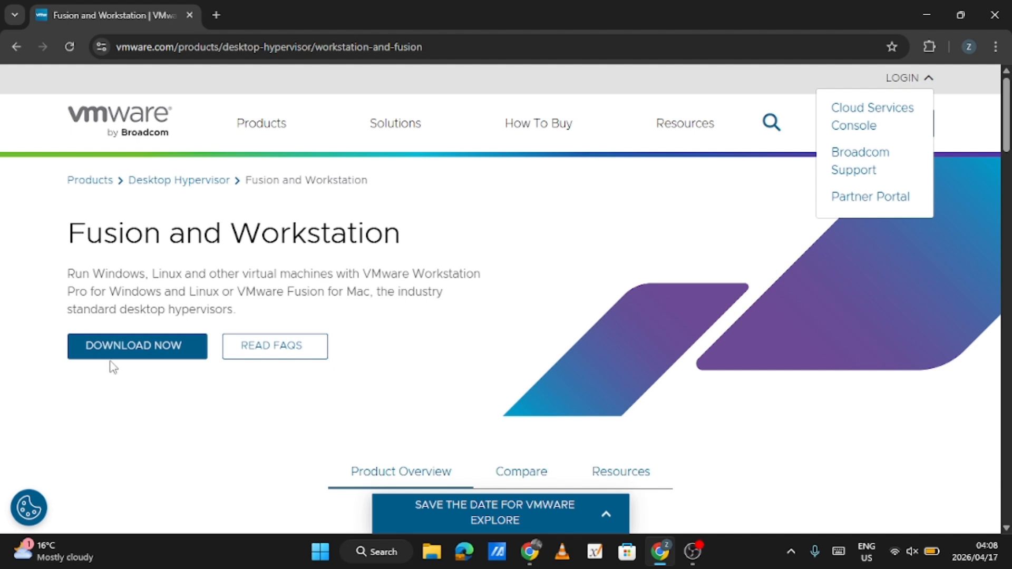
left_click(146, 344)
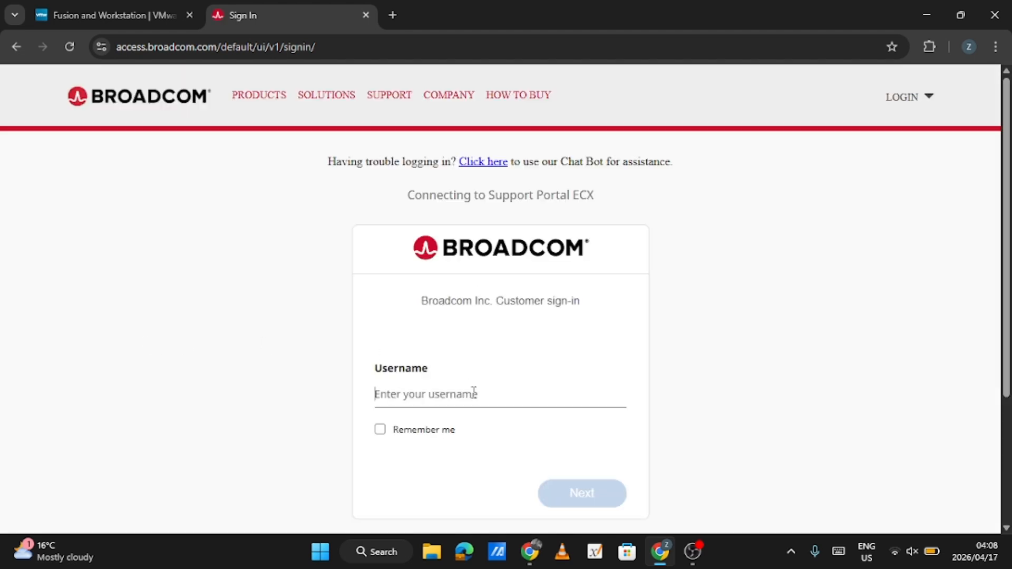
Open the myBroadcom account registration page from the Broadcom sign-in page
scroll(473, 392, "down", 2)
scroll(472, 393, "up", 1)
scroll(544, 366, "down", 2)
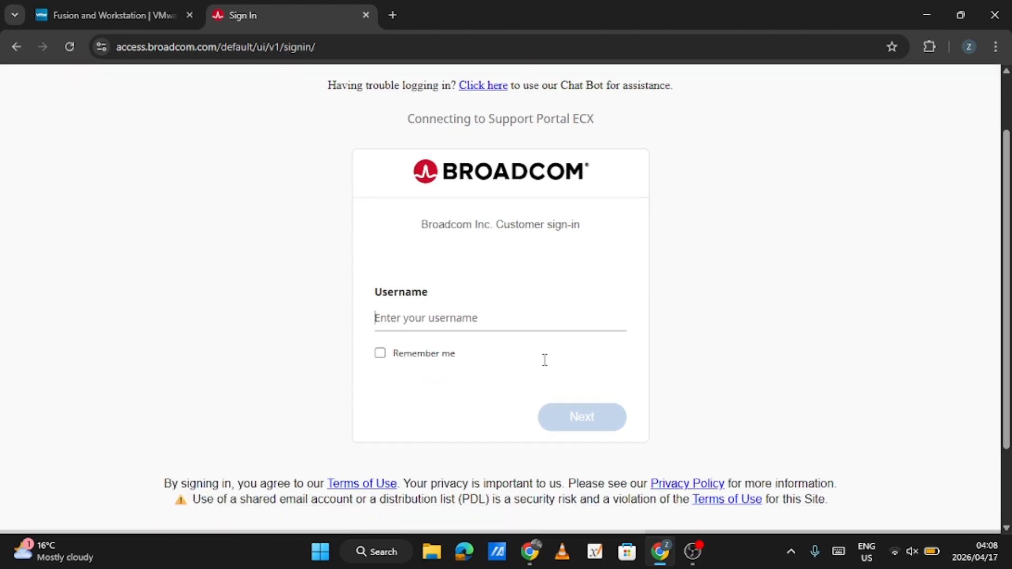
scroll(572, 343, "down", 1)
scroll(573, 343, "up", 3)
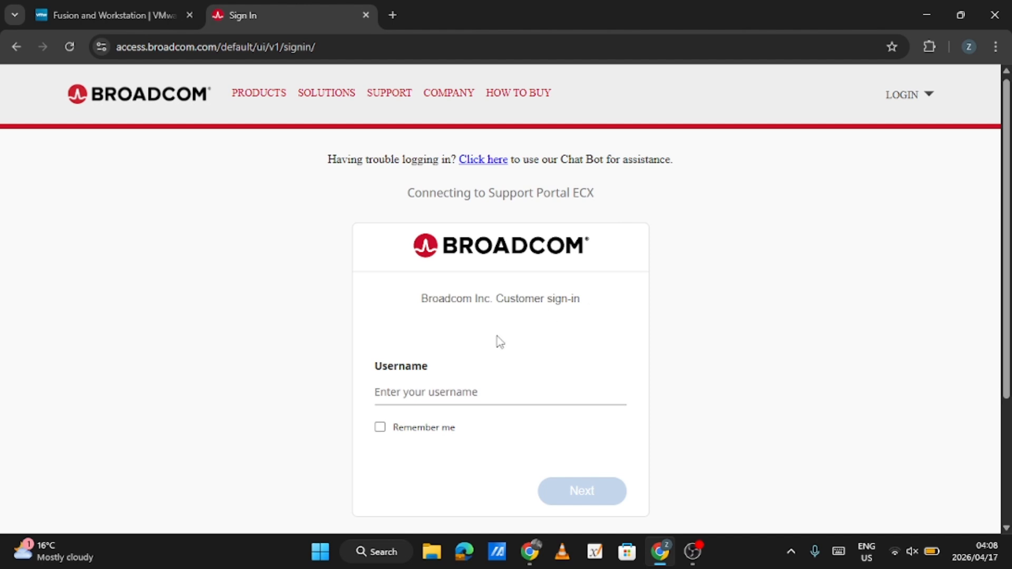
left_click(928, 104)
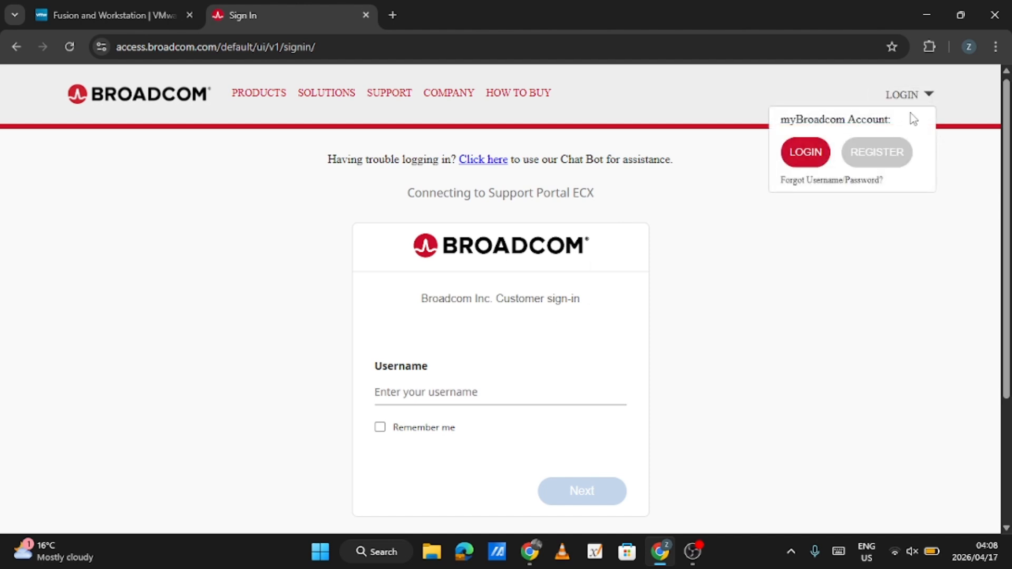
left_click(923, 102)
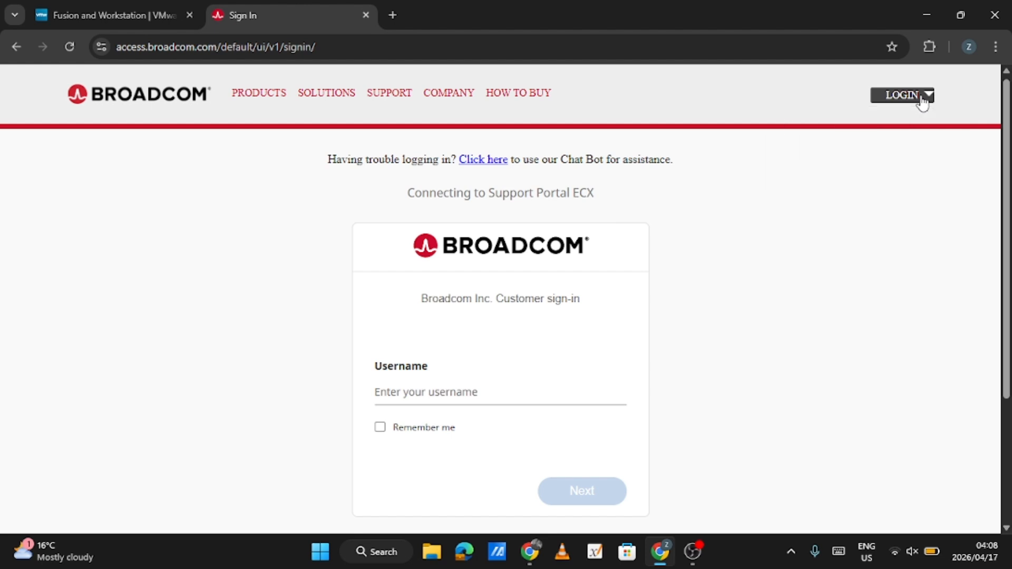
left_click(923, 103)
left_click(876, 154)
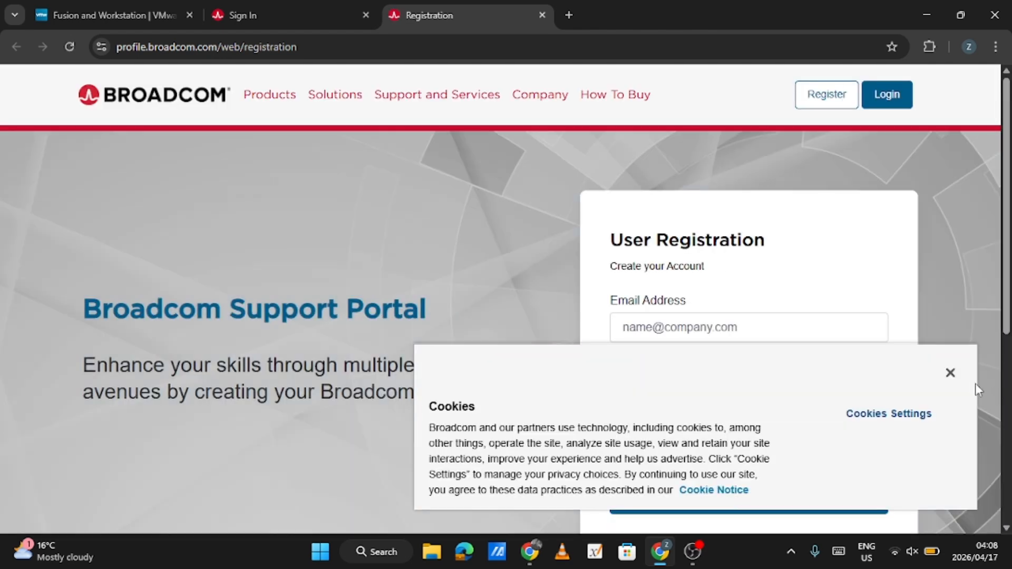
Dismiss the cookie notice and submit the registration form with the account e-mail address and the captcha text
left_click(951, 374)
left_click(746, 341)
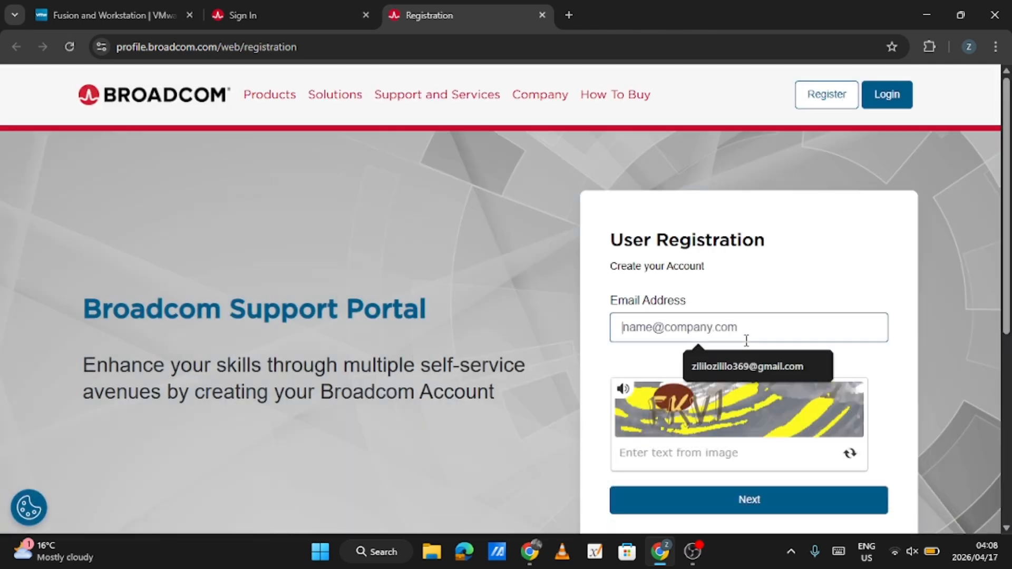
left_click(743, 377)
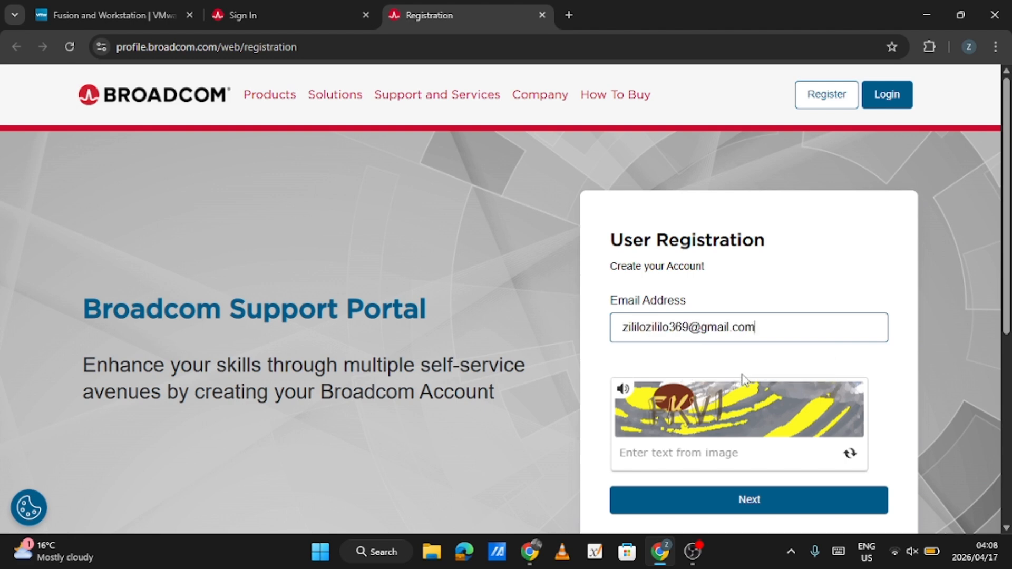
left_click(679, 454)
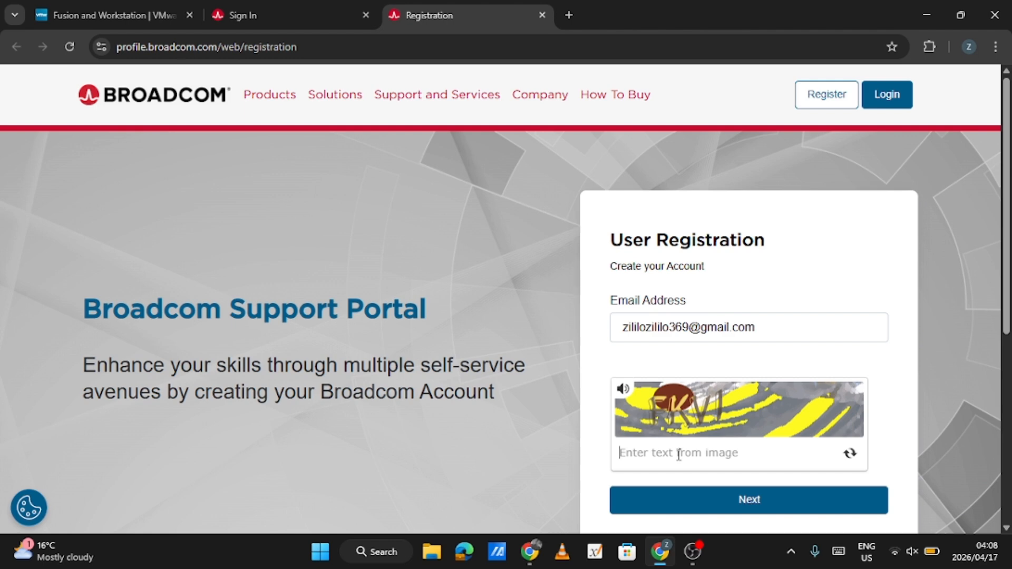
type("F")
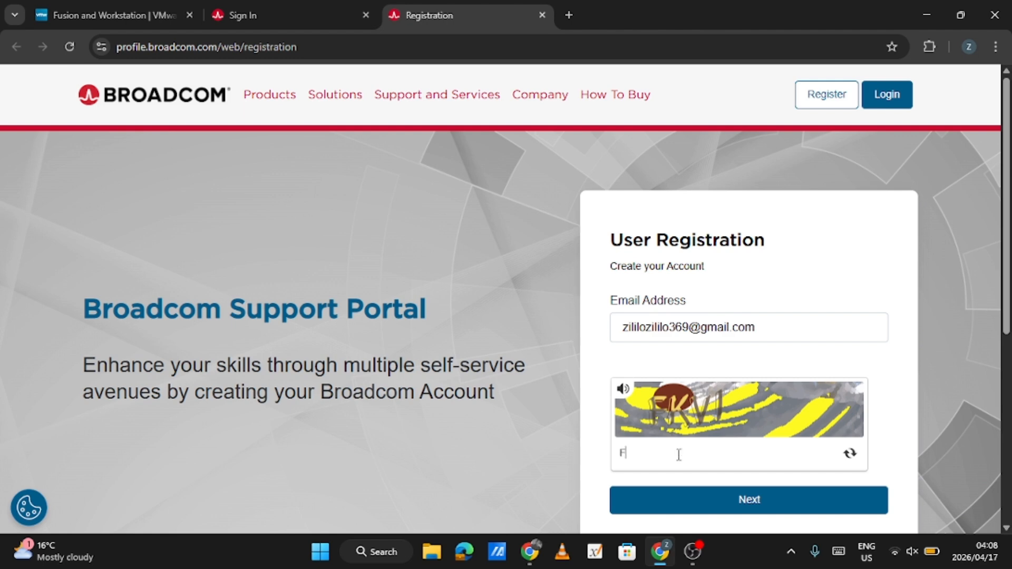
type("KVI")
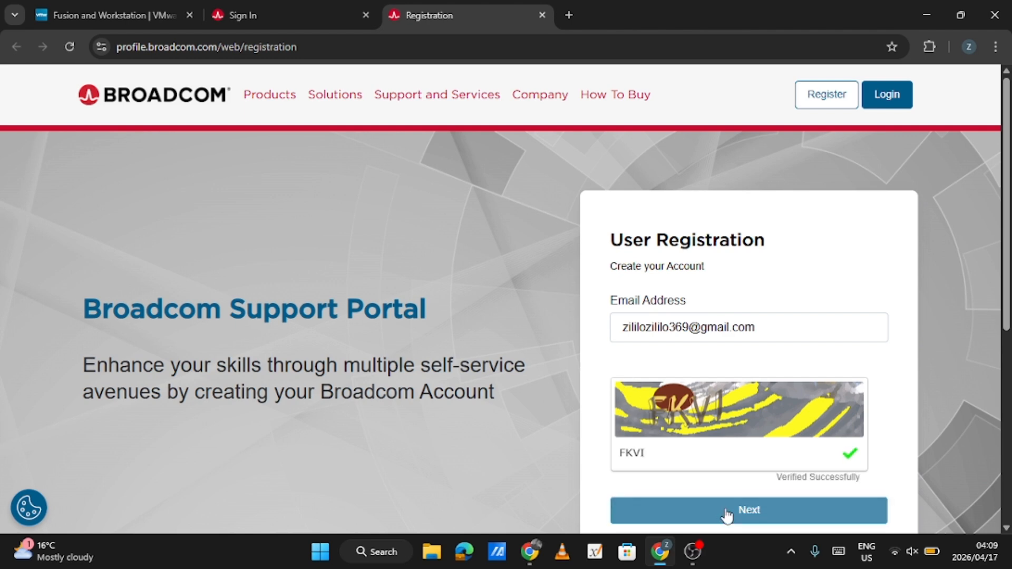
left_click(726, 514)
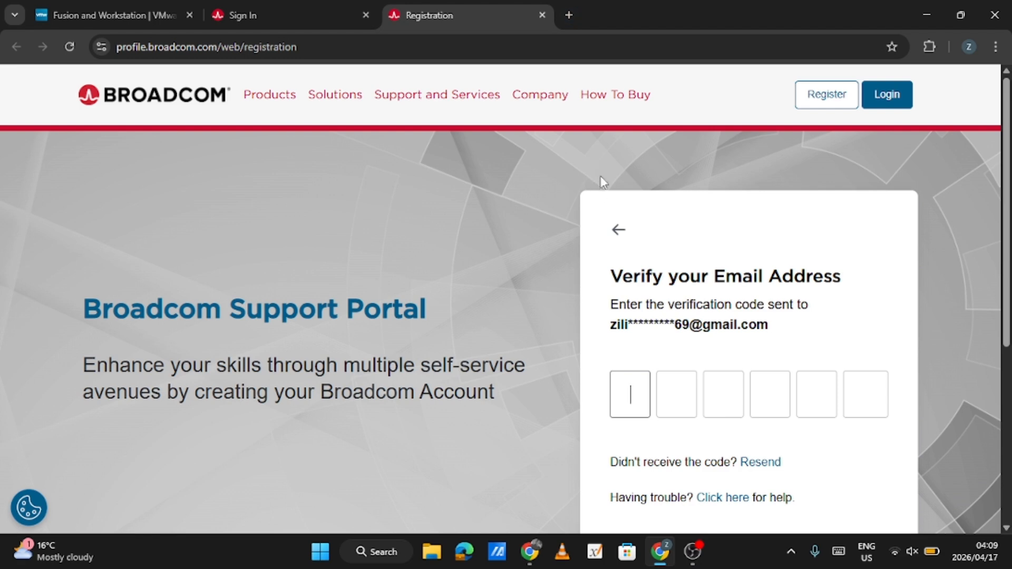
Open Gmail in a new tab and view the newest Broadcom Registration Notice e-mail
left_click(568, 15)
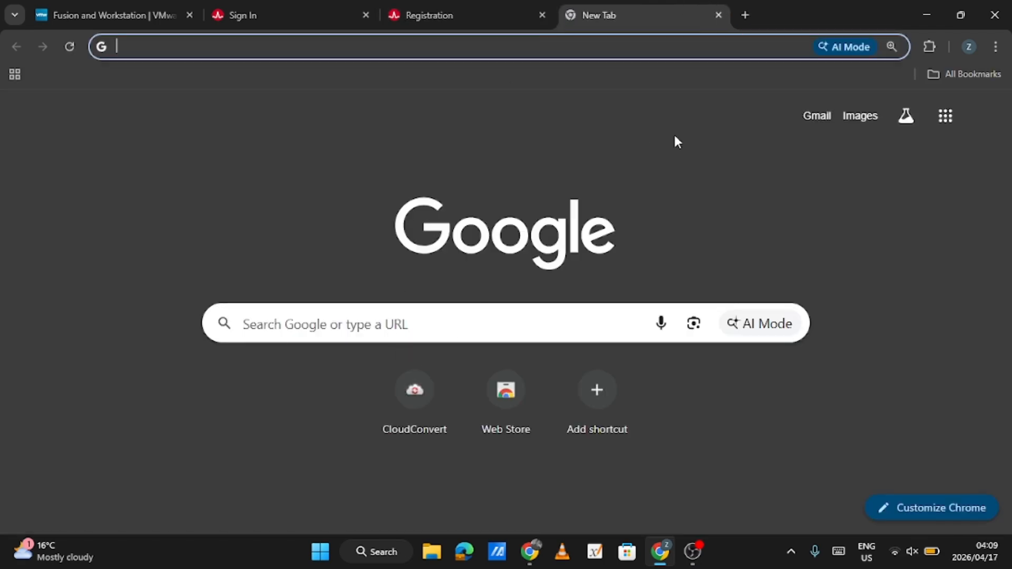
left_click(943, 115)
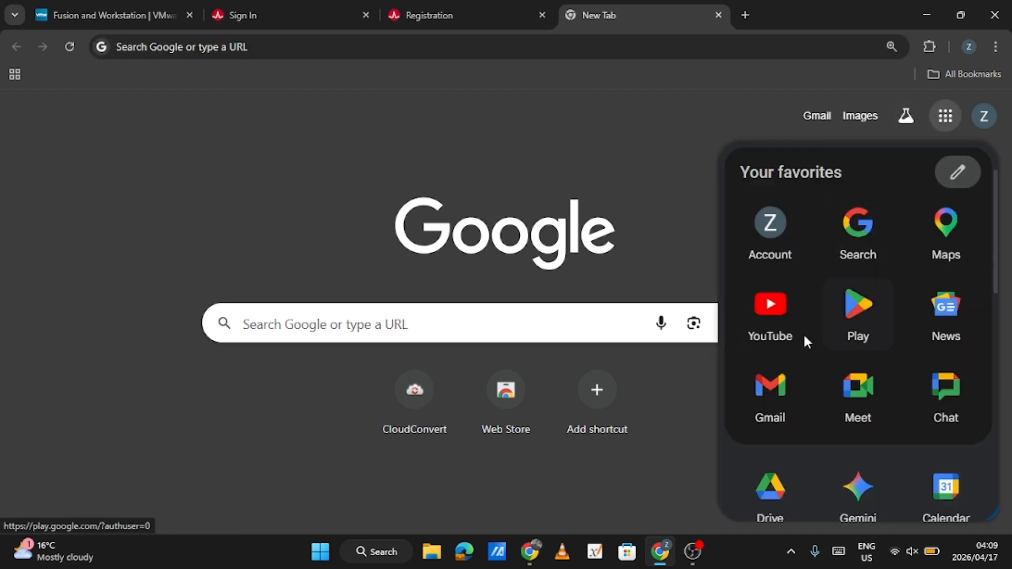
left_click(770, 388)
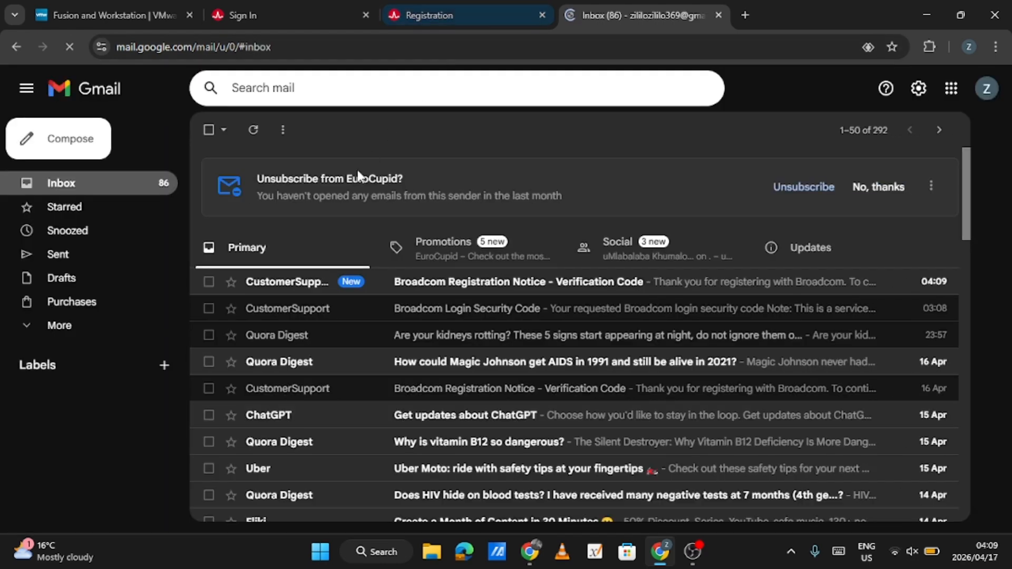
left_click(419, 281)
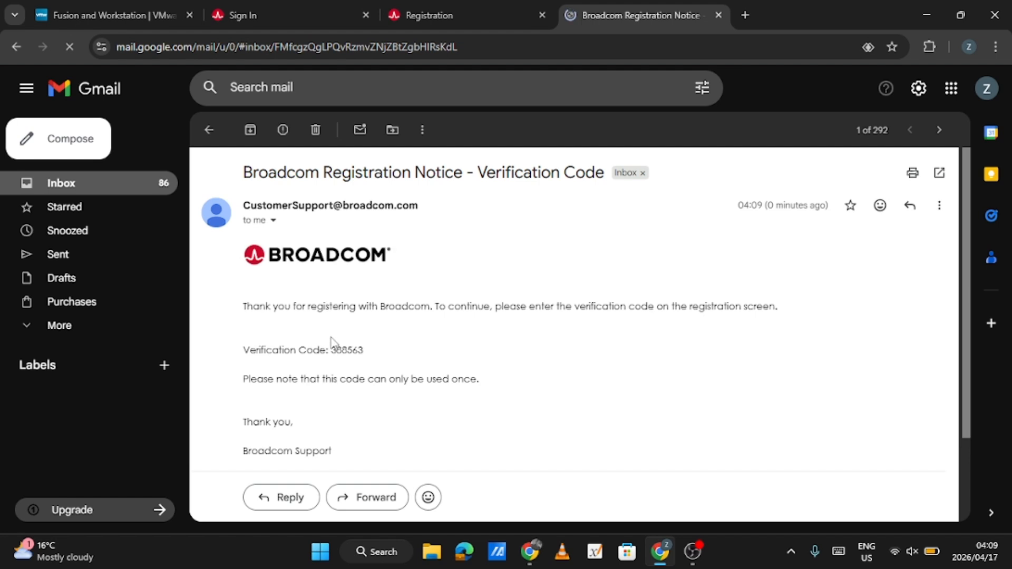
Copy the verification code from the e-mail into the Broadcom registration page and submit it
left_click_drag(332, 349, 369, 353)
key("ctrl+c")
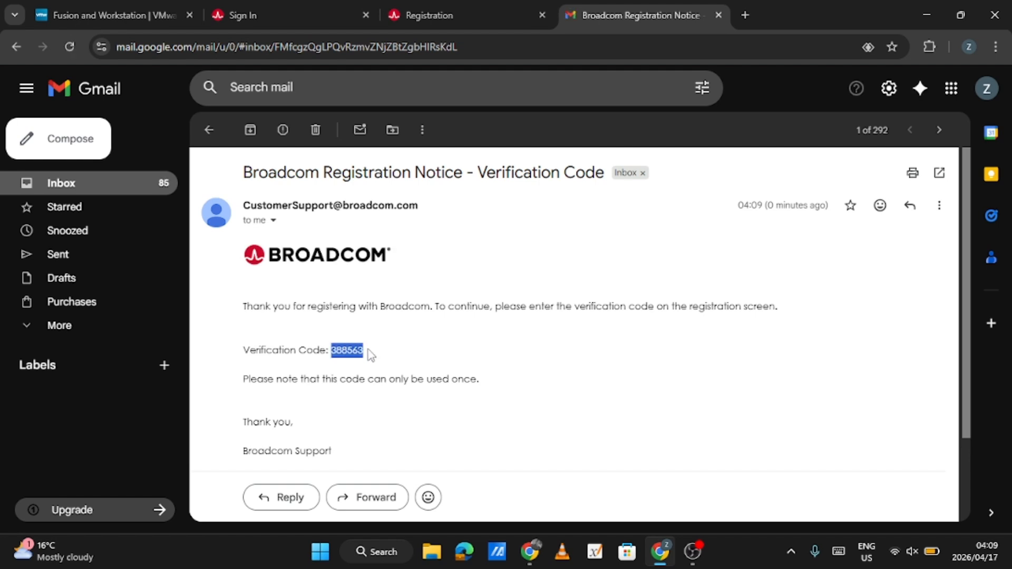
left_click(485, 4)
key("ctrl+v")
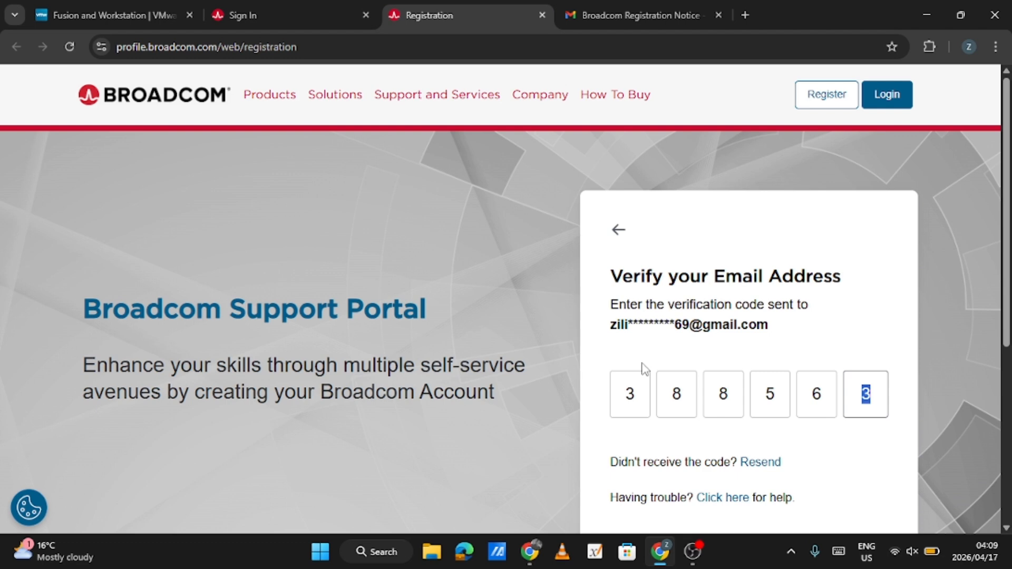
scroll(780, 394, "down", 3)
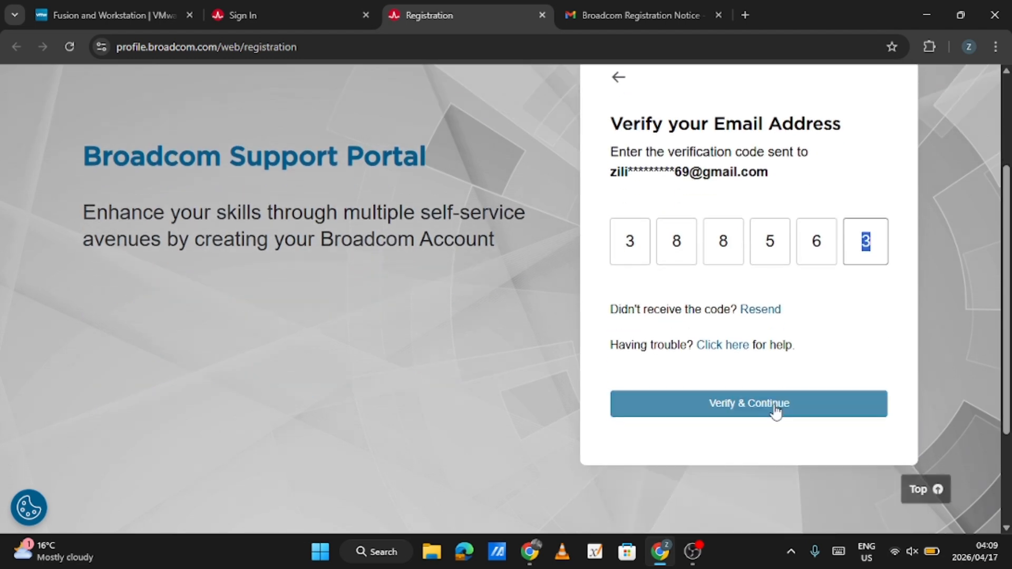
left_click(775, 411)
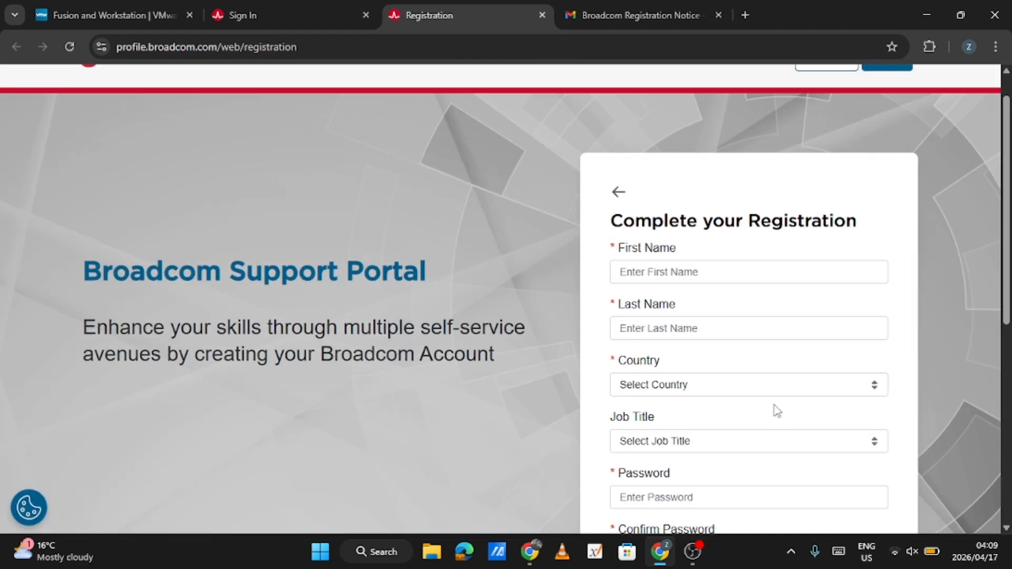
Fill in the first name, last name and country South Africa from the saved address, and set the job title to Other
left_click(702, 226)
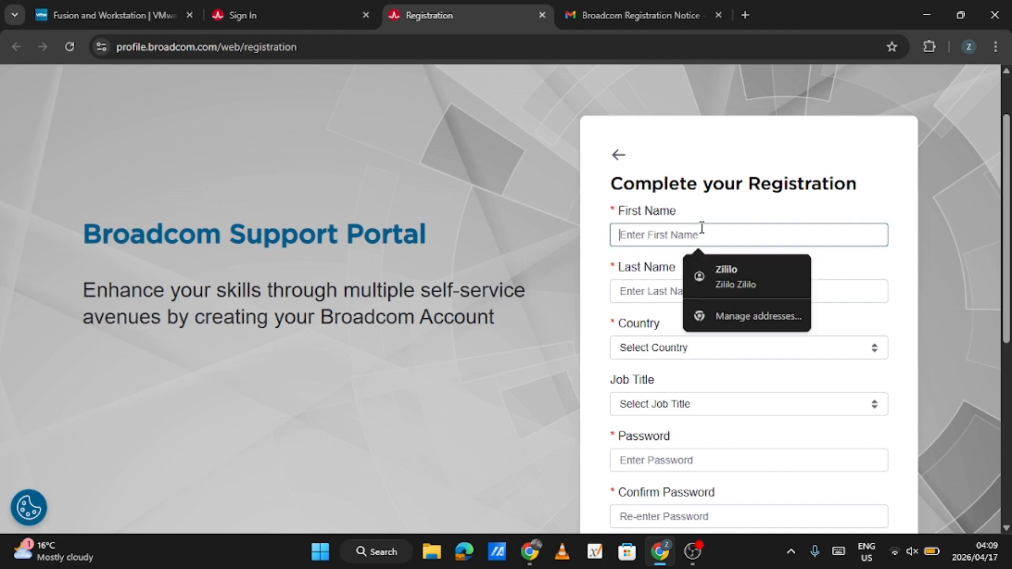
left_click(730, 271)
scroll(730, 271, "down", 3)
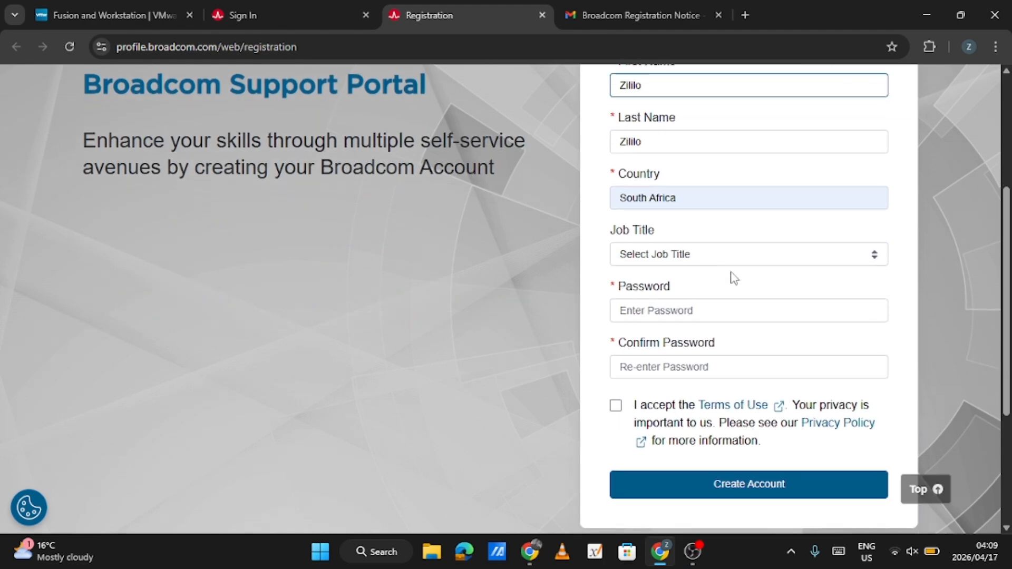
left_click(686, 270)
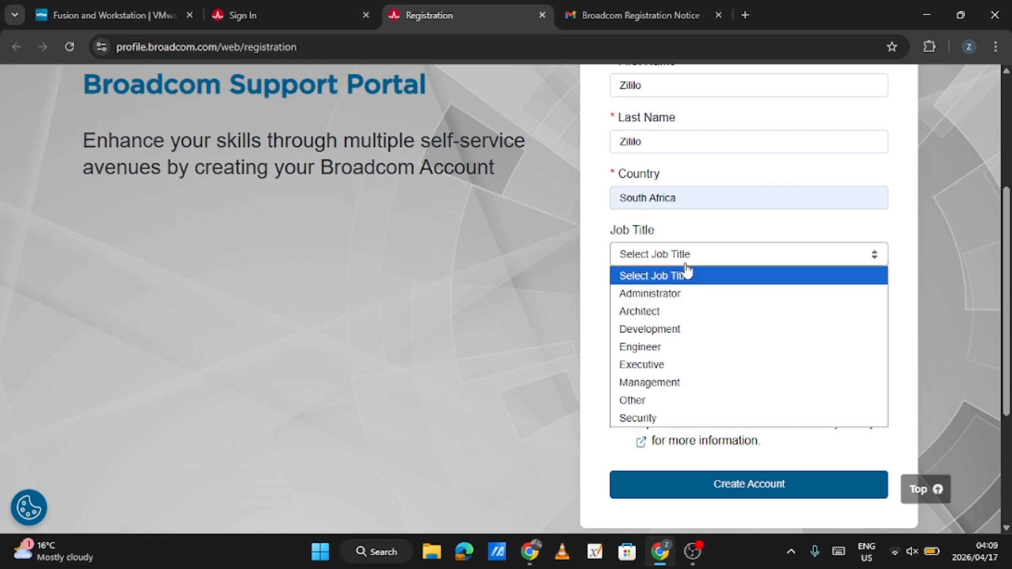
left_click(677, 400)
scroll(675, 406, "down", 2)
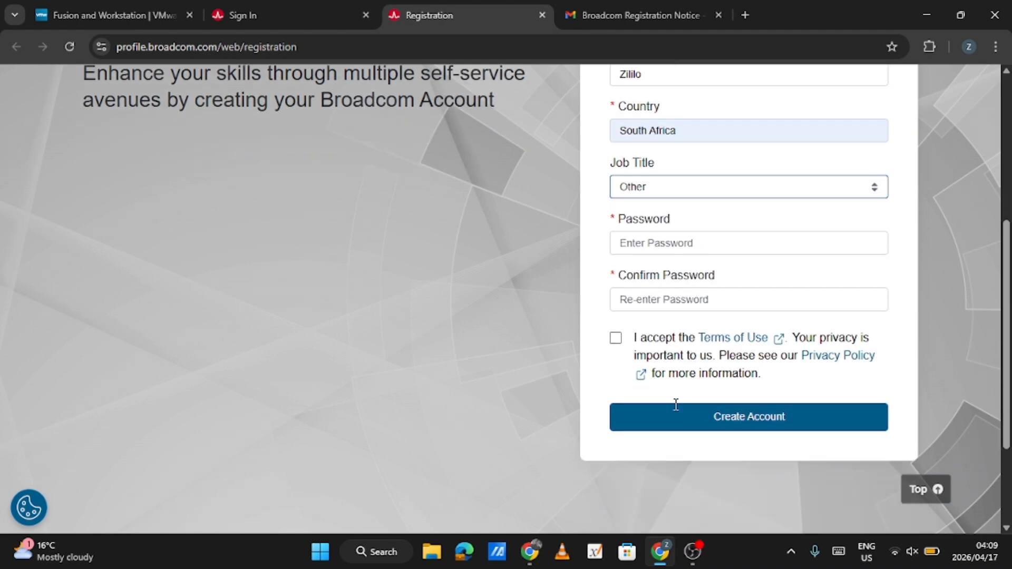
scroll(688, 230, "up", 2)
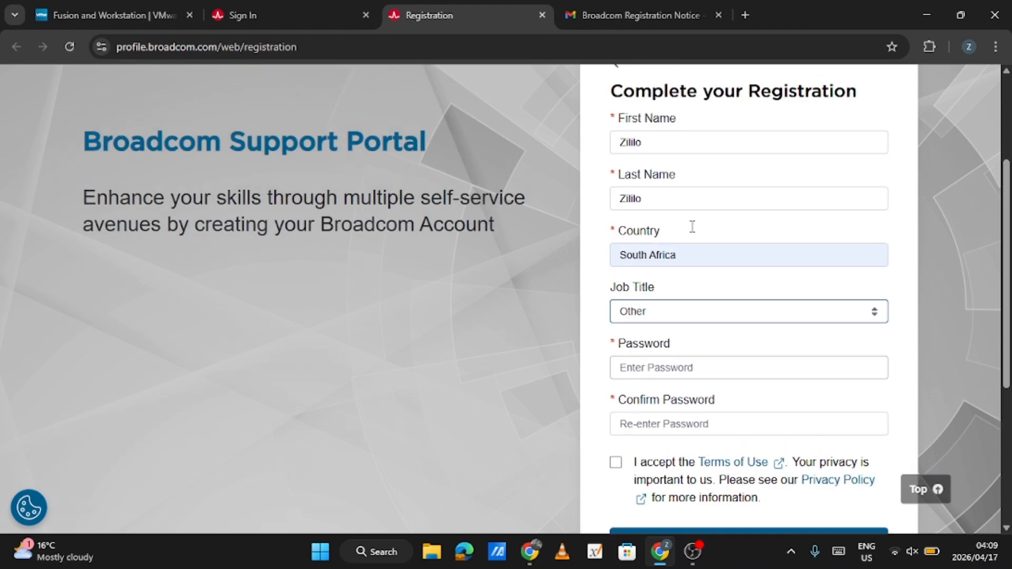
Fill the password and confirmation fields with the strong password suggested by Google Password Manager
scroll(691, 226, "down", 2)
left_click(675, 270)
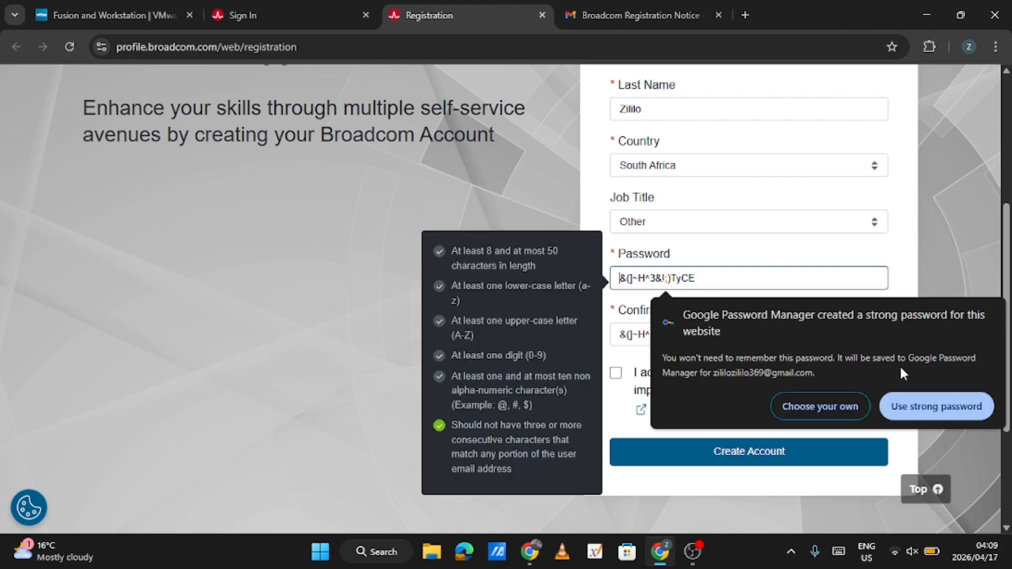
left_click(918, 405)
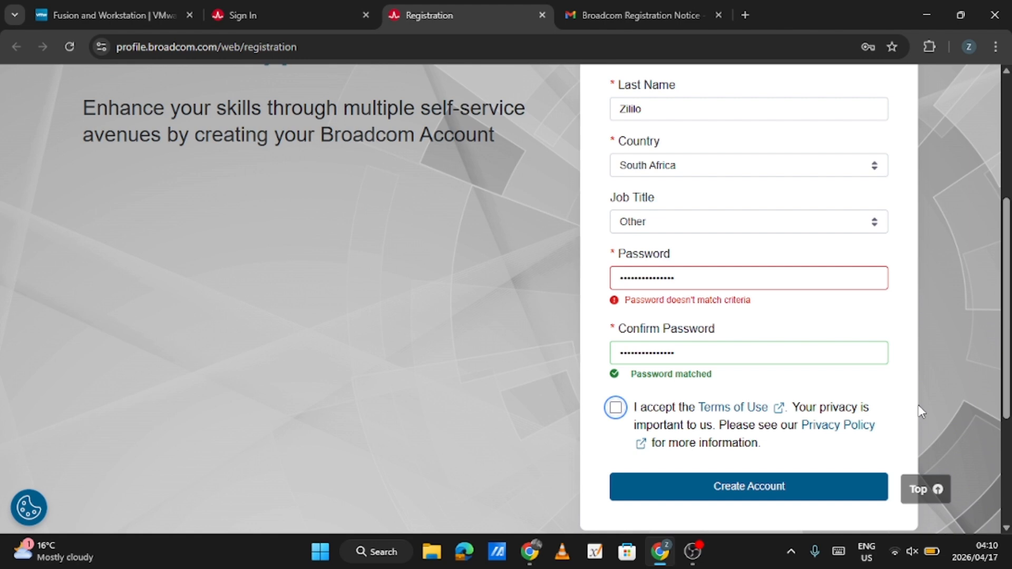
Accept the Terms of Use and create the Broadcom account
left_click(615, 406)
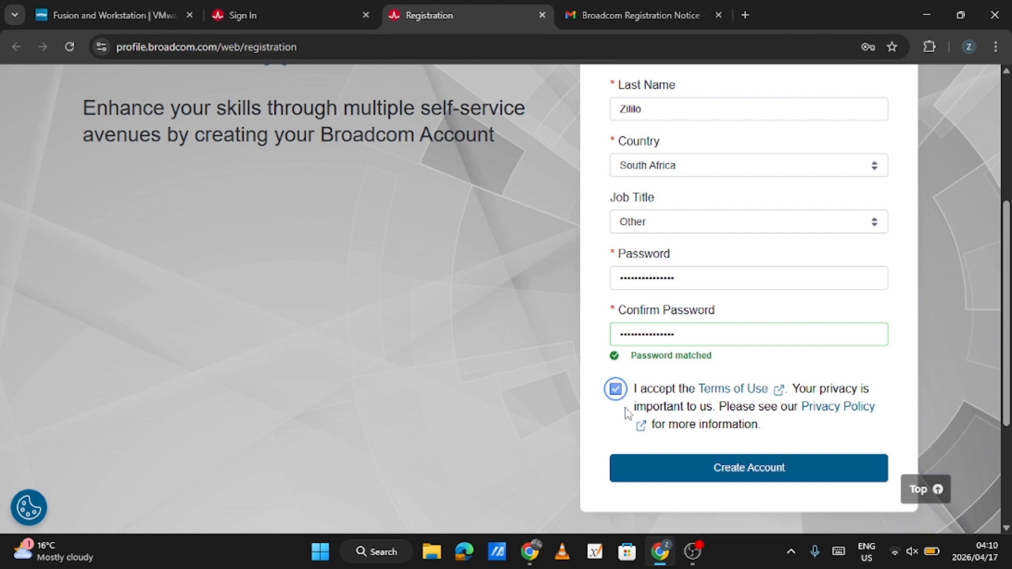
left_click(803, 471)
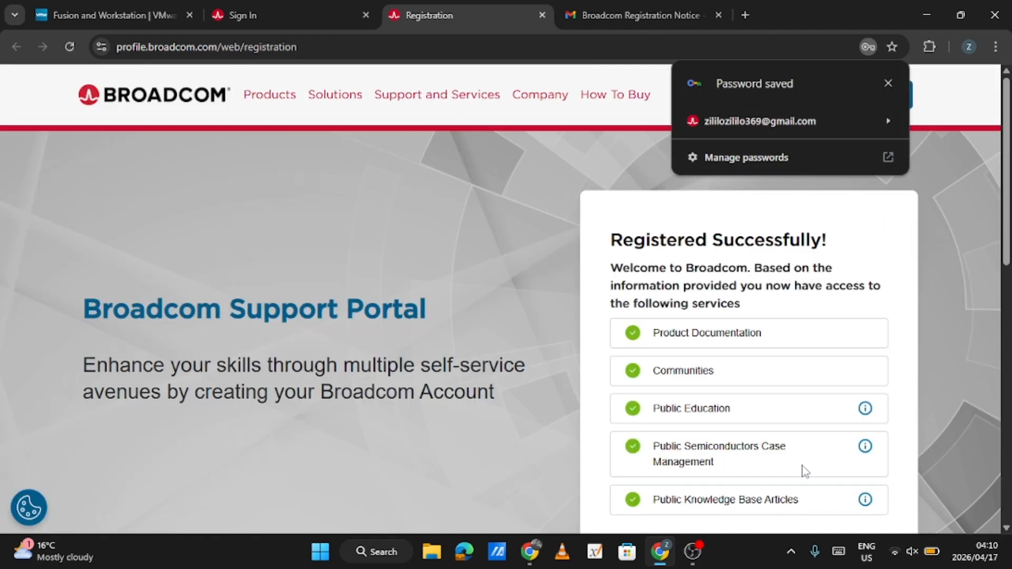
scroll(803, 471, "down", 1)
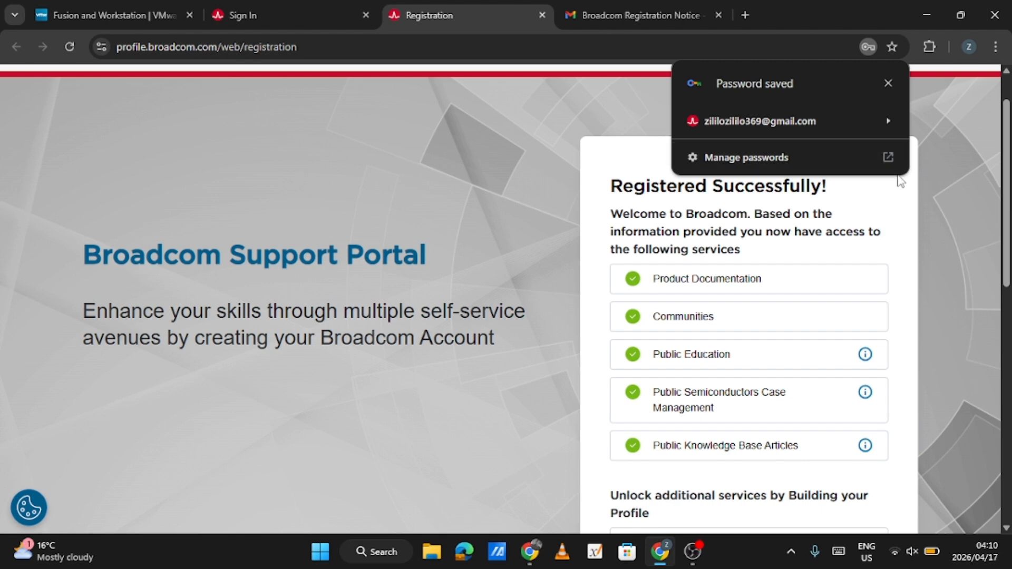
Postpone building the Broadcom profile, and dismiss the Support Portal welcome message and cookie notice
scroll(925, 371, "down", 4)
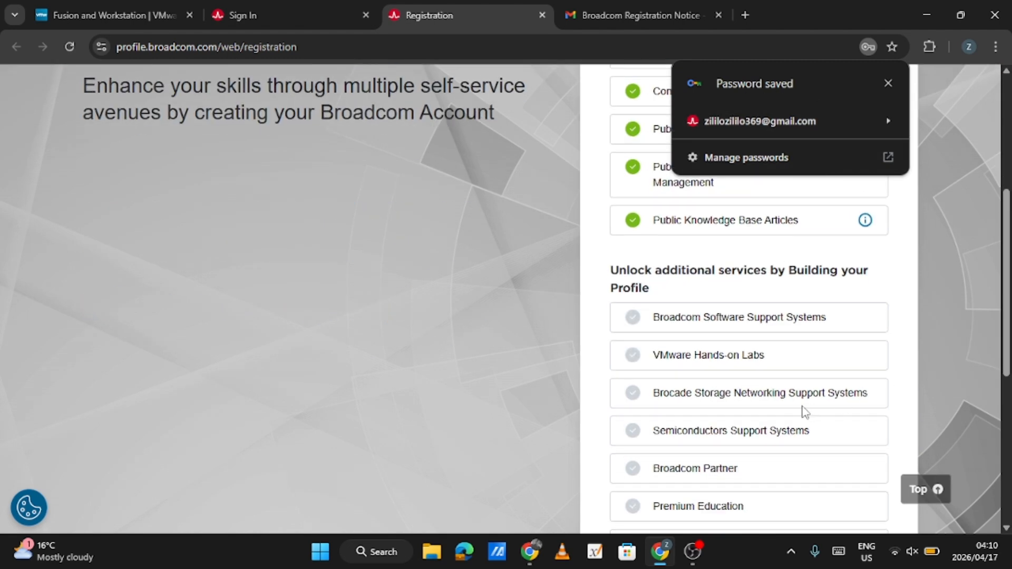
scroll(802, 411, "down", 5)
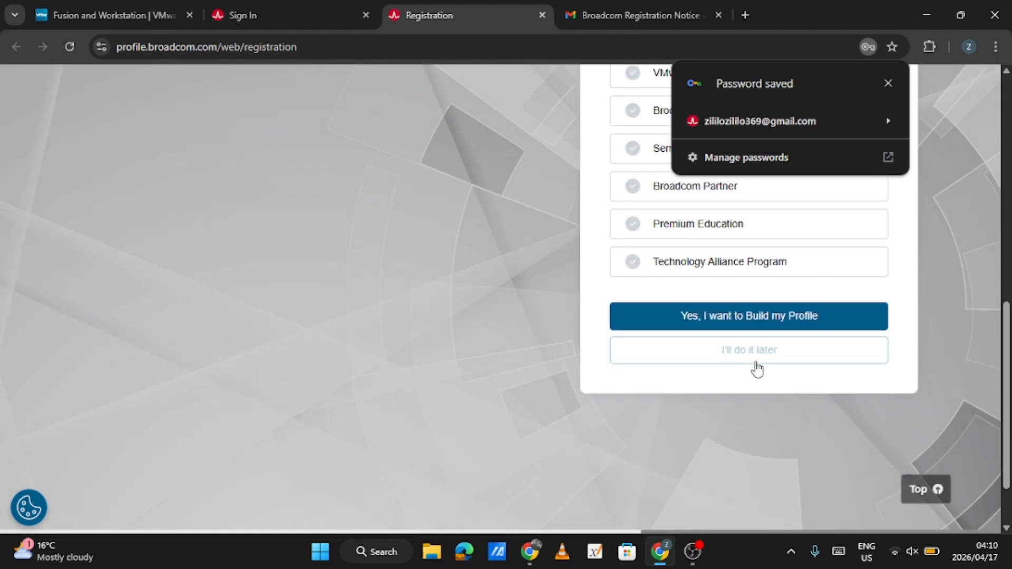
left_click(756, 366)
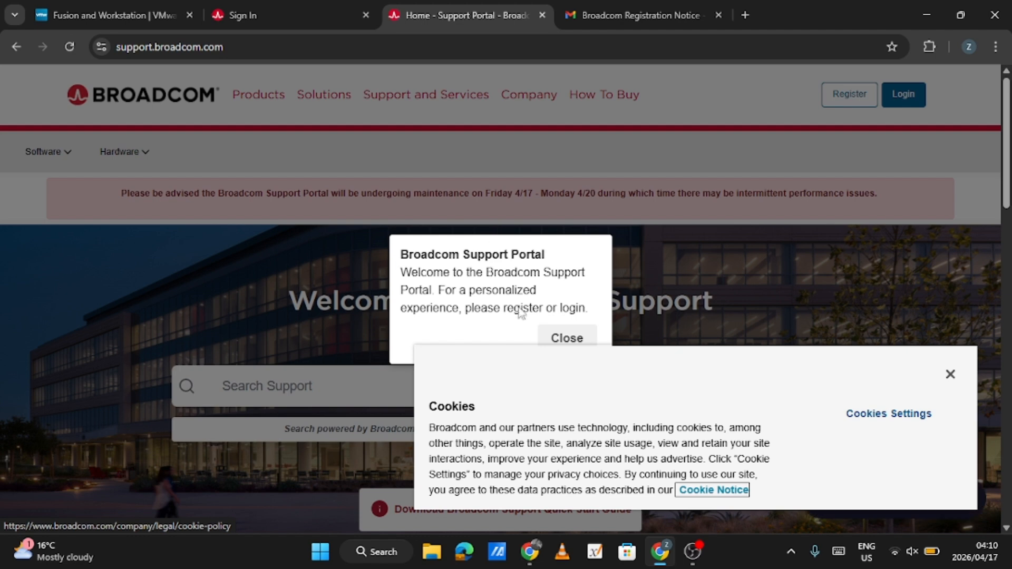
left_click(561, 338)
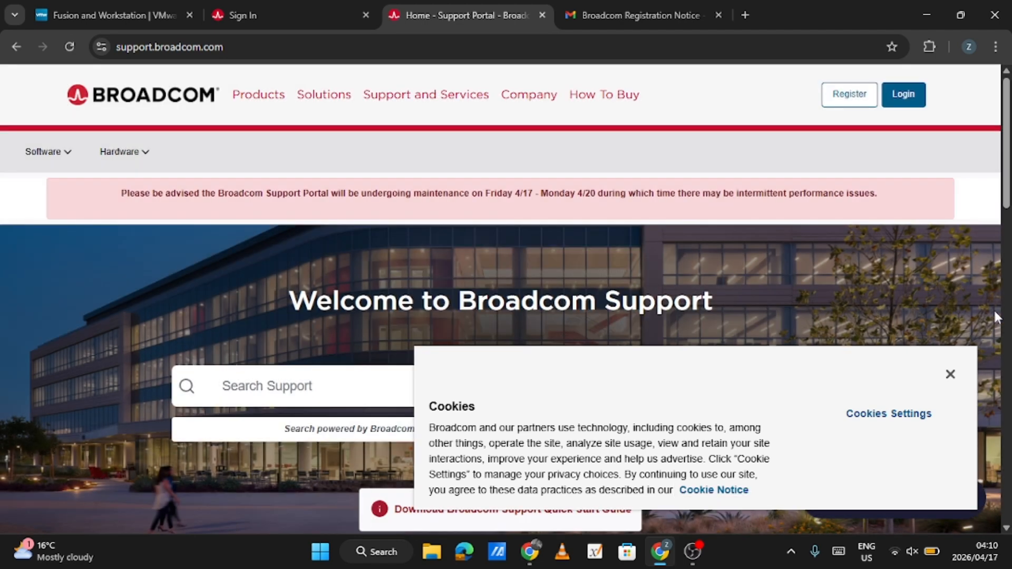
left_click(950, 373)
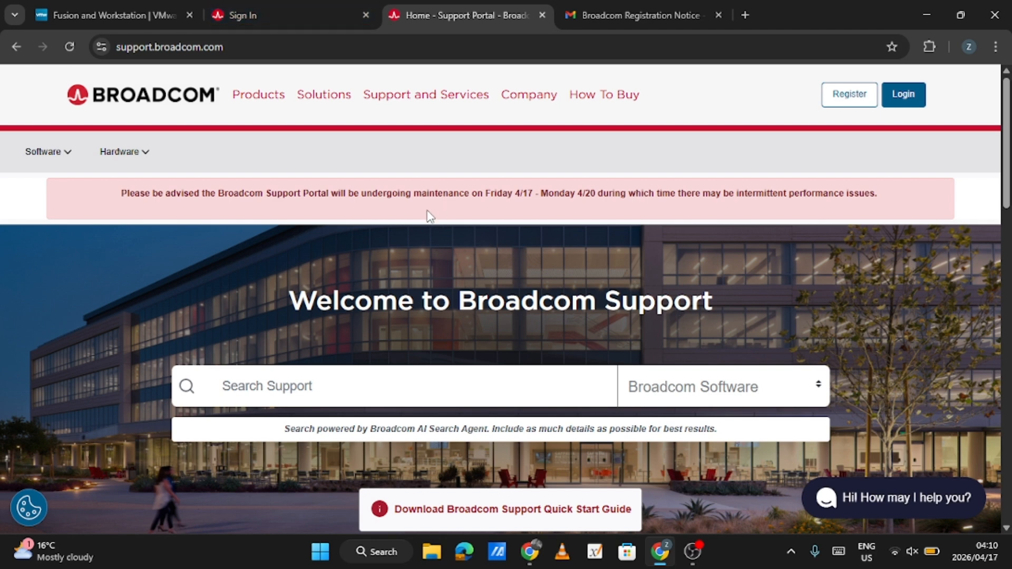
Return to the open Broadcom sign-in page and submit the saved account e-mail as the username
left_click(246, 7)
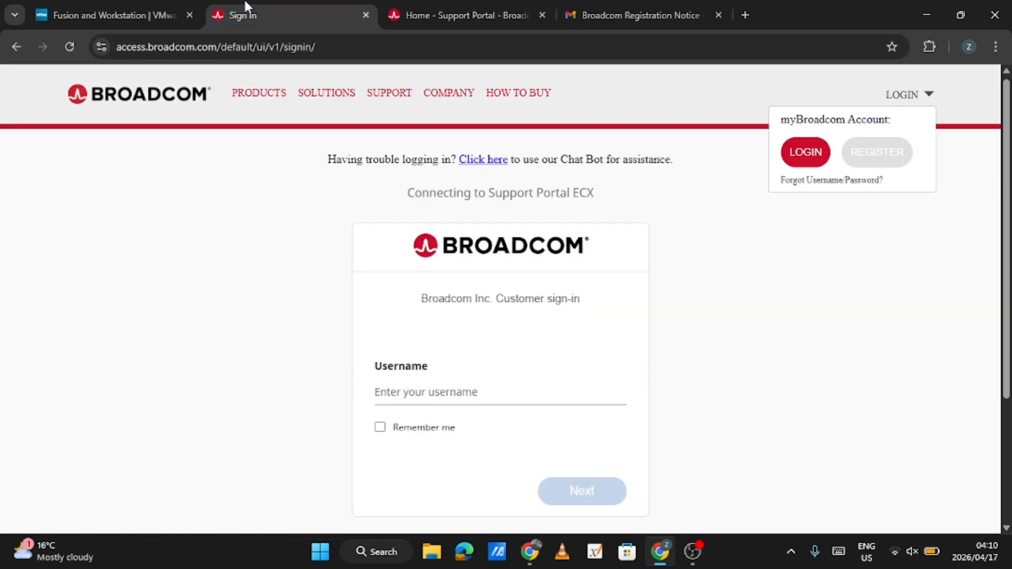
left_click(434, 380)
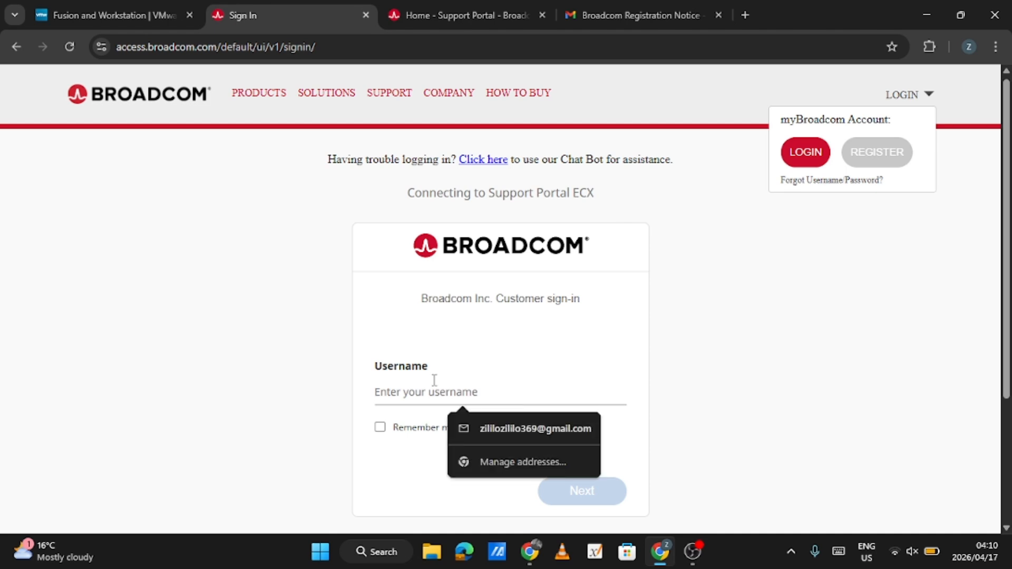
scroll(435, 380, "down", 1)
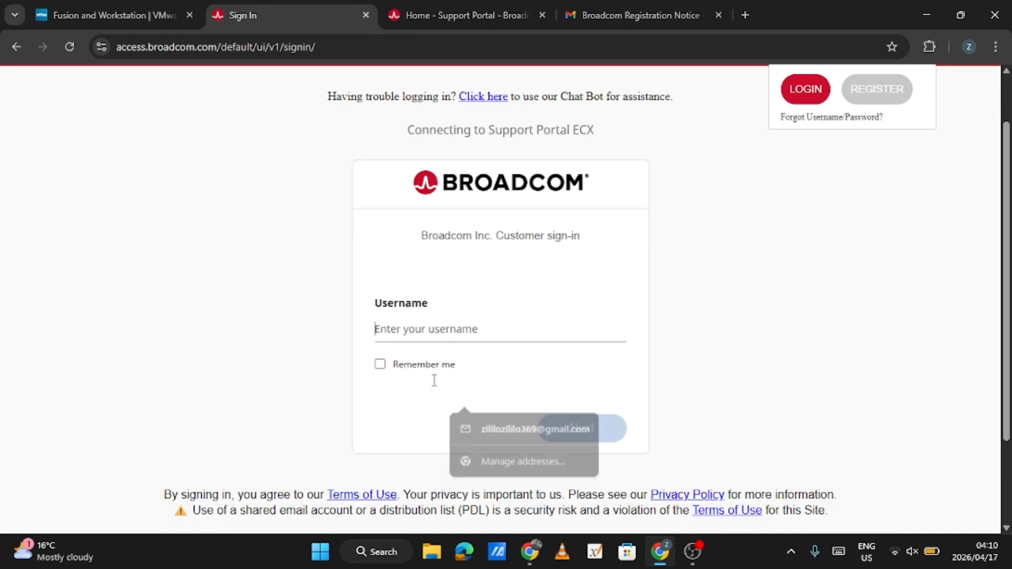
left_click(508, 318)
left_click(551, 362)
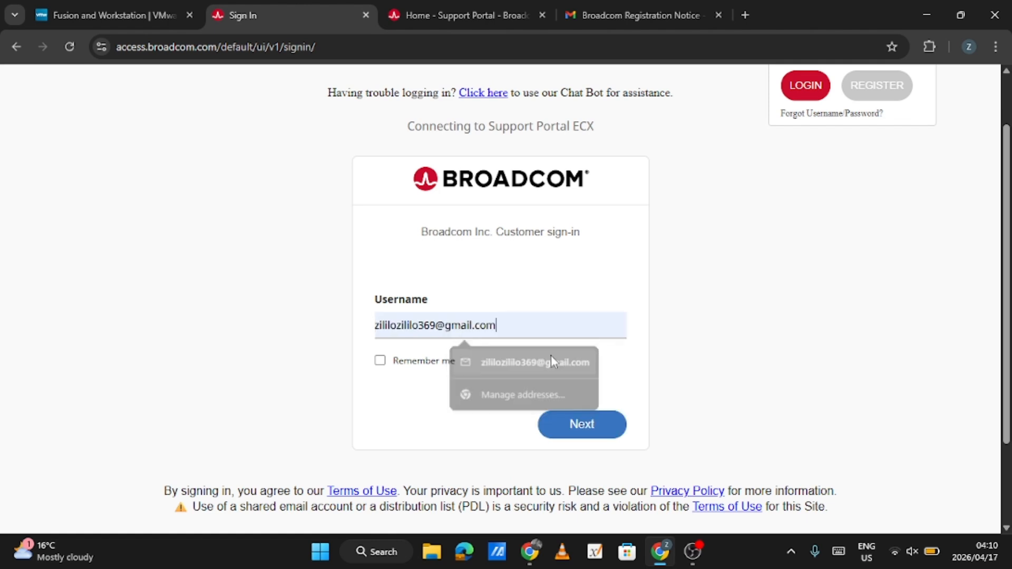
left_click(600, 423)
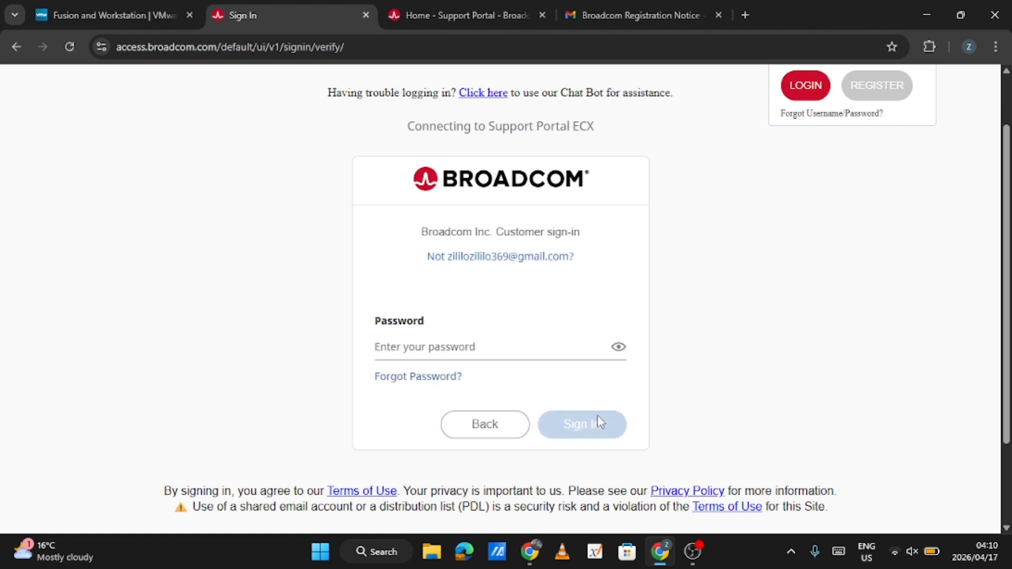
Fill in the saved account password and sign in to the Broadcom Support Portal
left_click(481, 345)
left_click(548, 399)
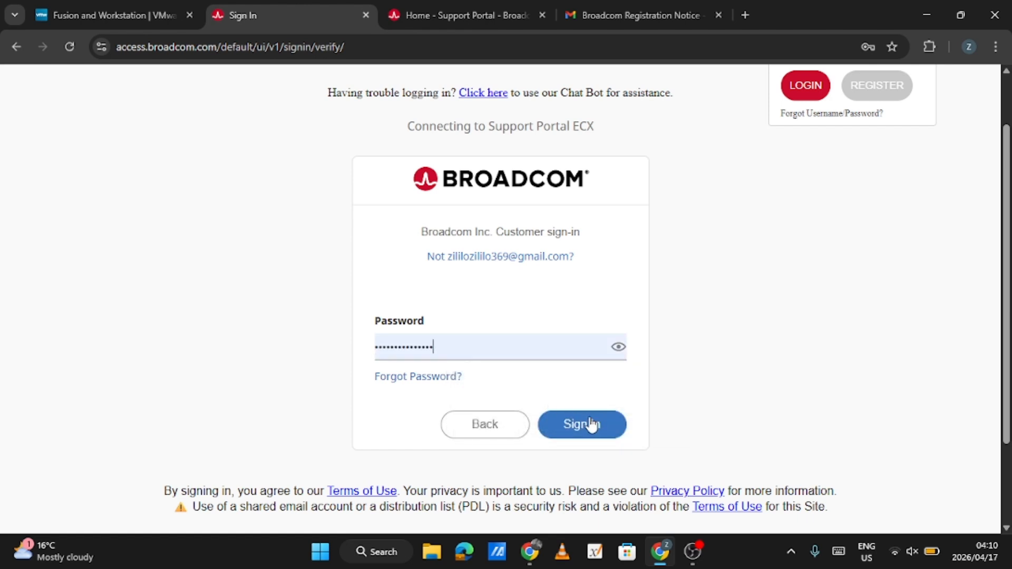
left_click(591, 422)
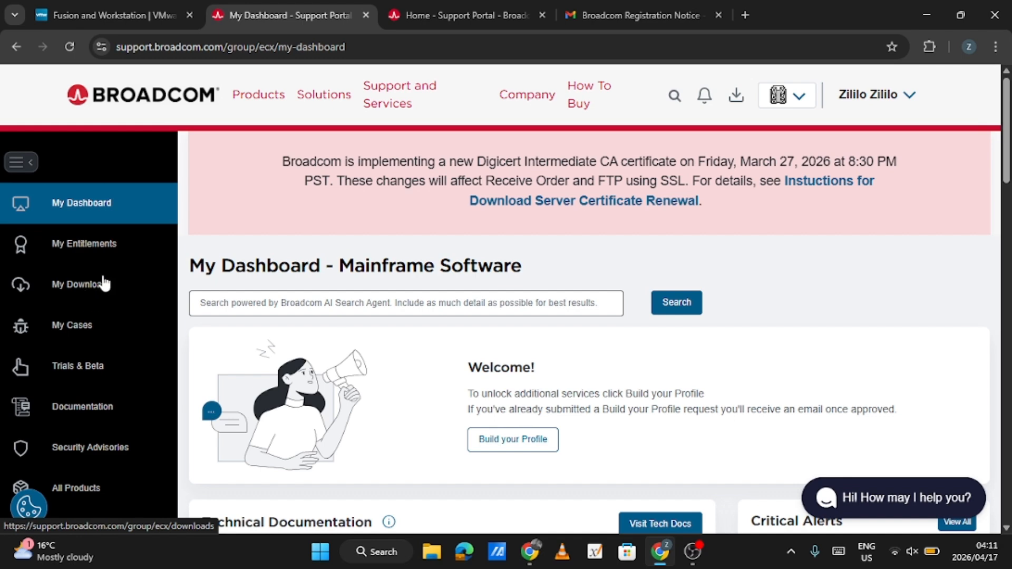
Go to My Downloads in the support portal and open the list of free software downloads
left_click(104, 284)
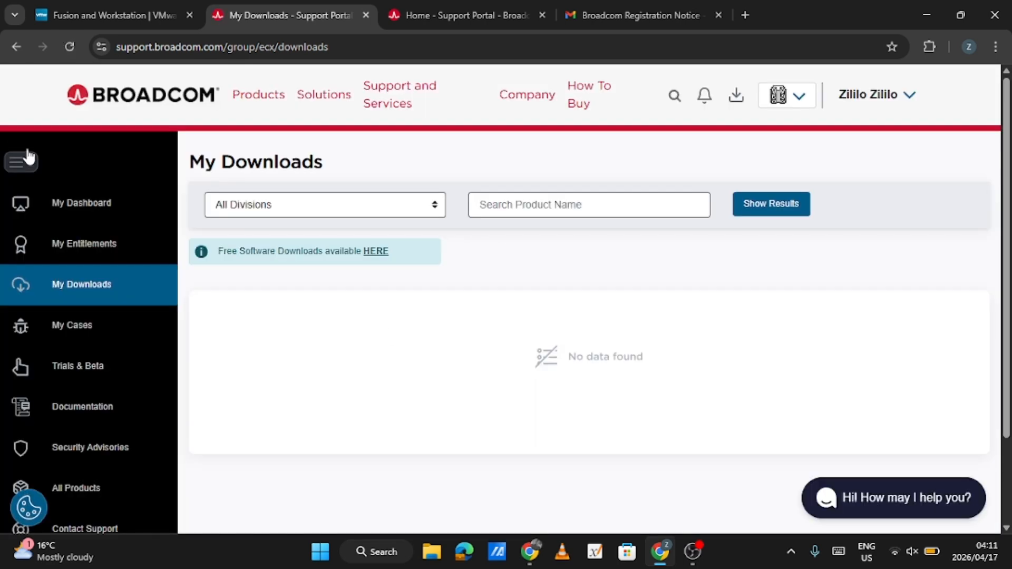
left_click(35, 167)
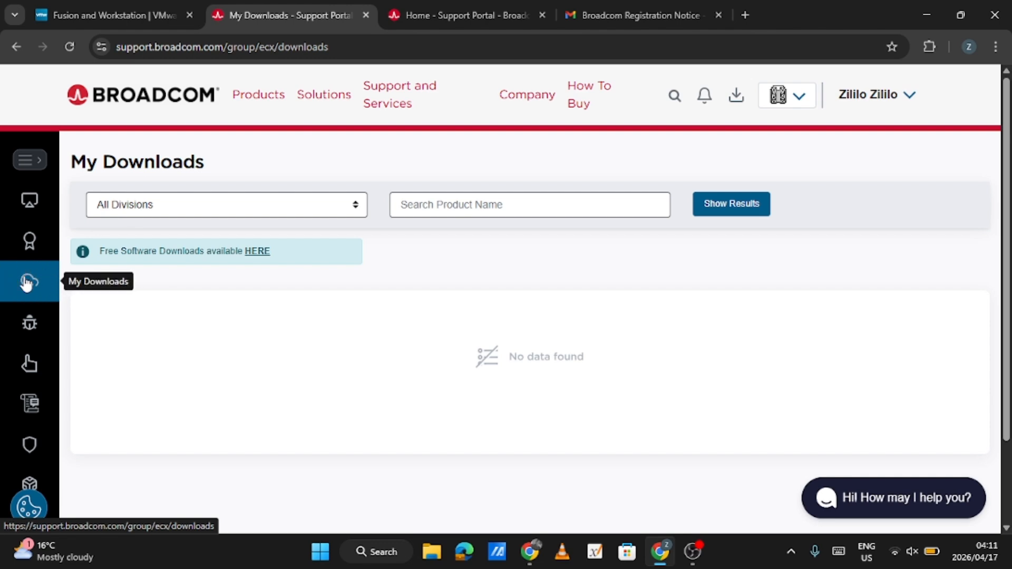
left_click(27, 172)
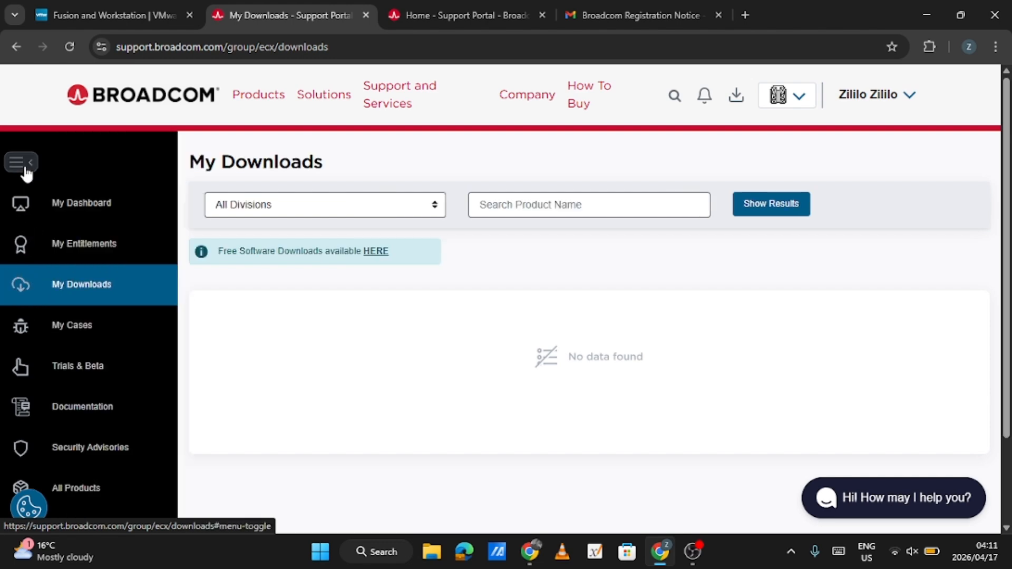
scroll(409, 346, "down", 2)
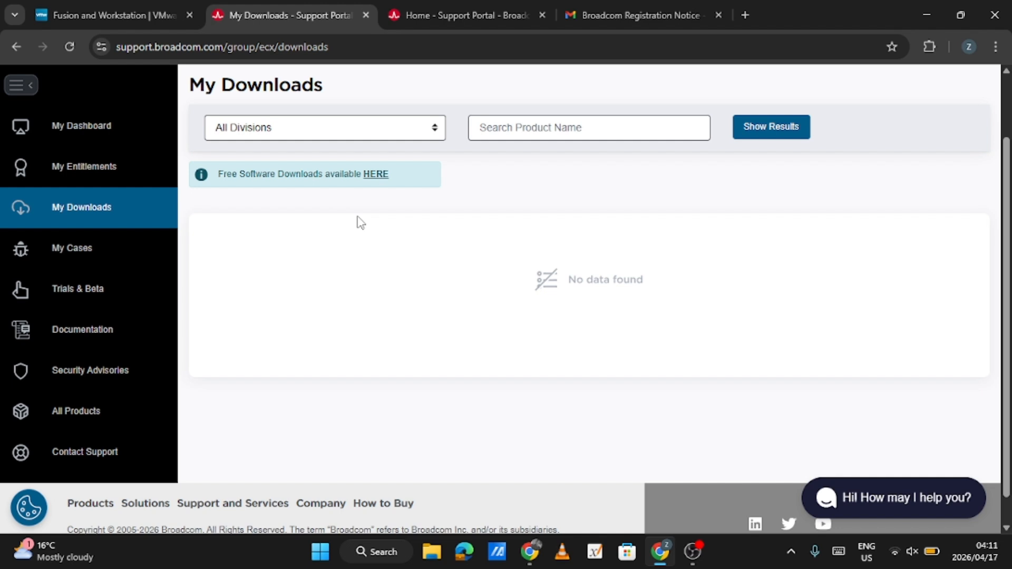
scroll(358, 221, "up", 2)
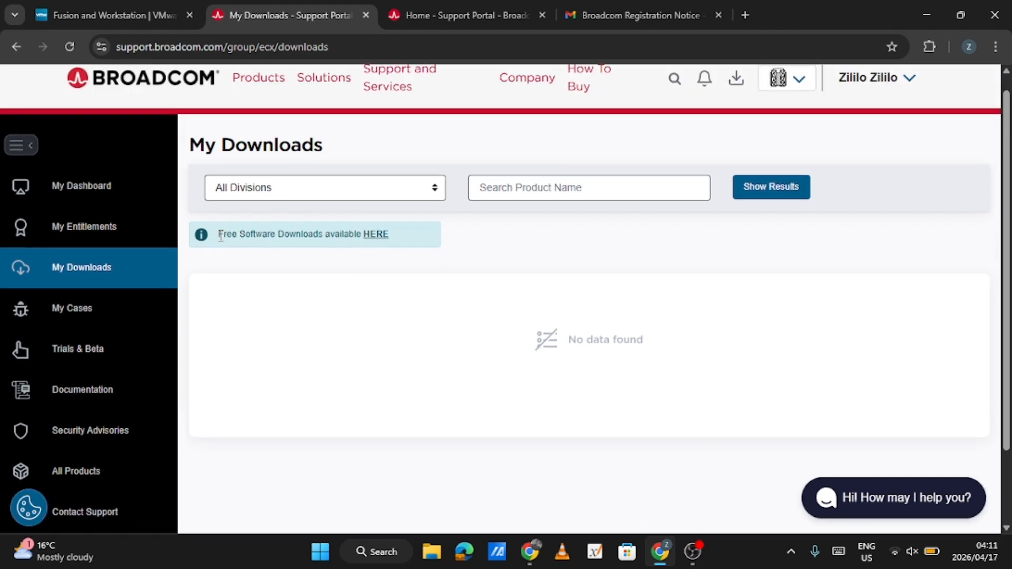
left_click(377, 238)
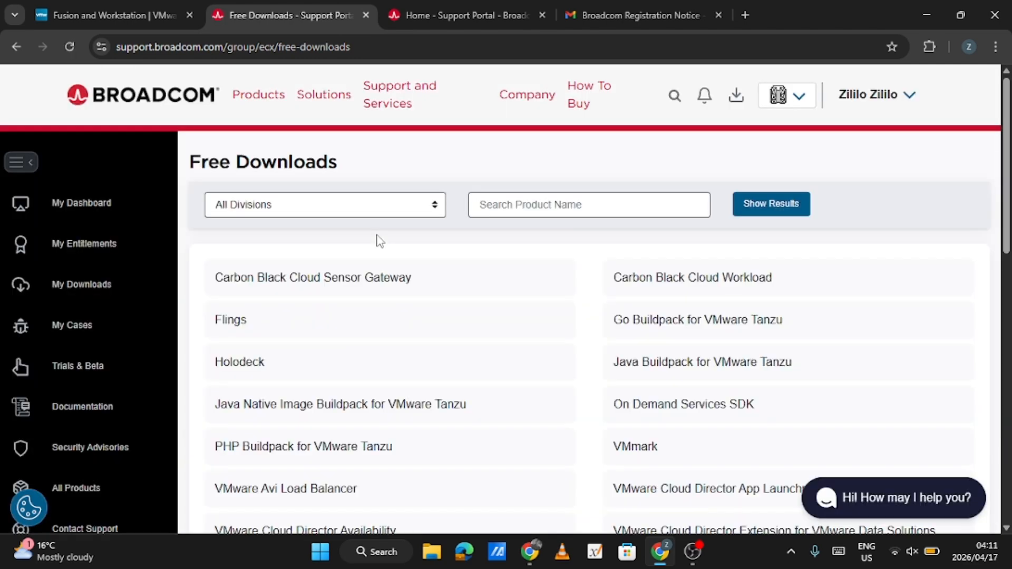
Open release 25H2u1 of VMware Workstation Pro 25H2 for Windows from the free downloads
scroll(397, 172, "down", 14)
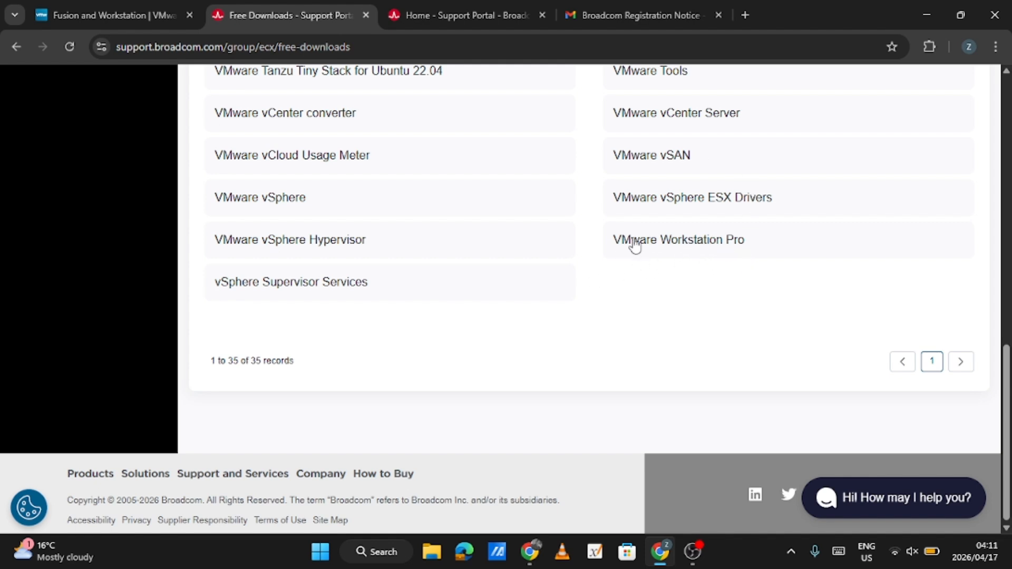
left_click(674, 245)
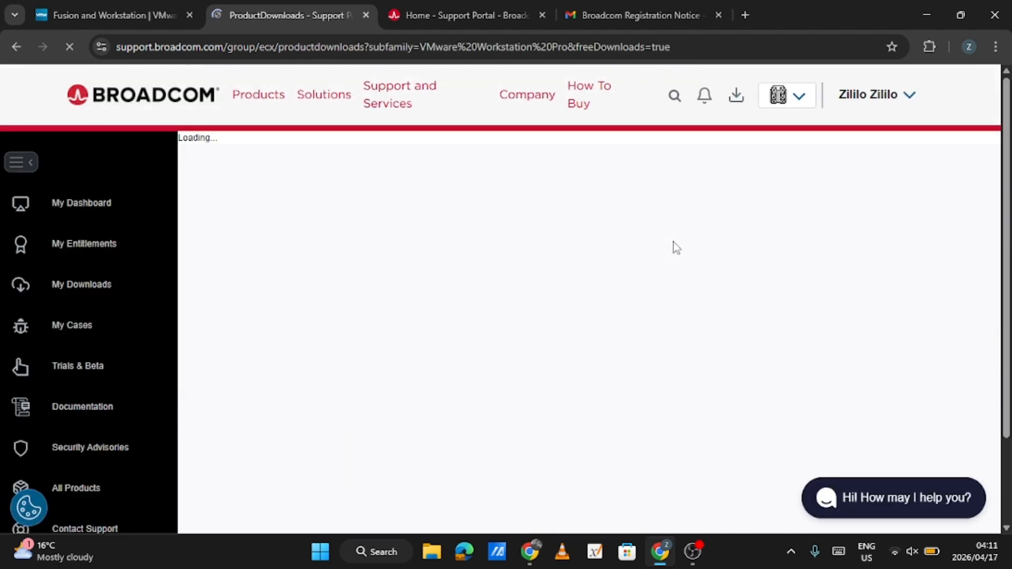
scroll(696, 211, "down", 1)
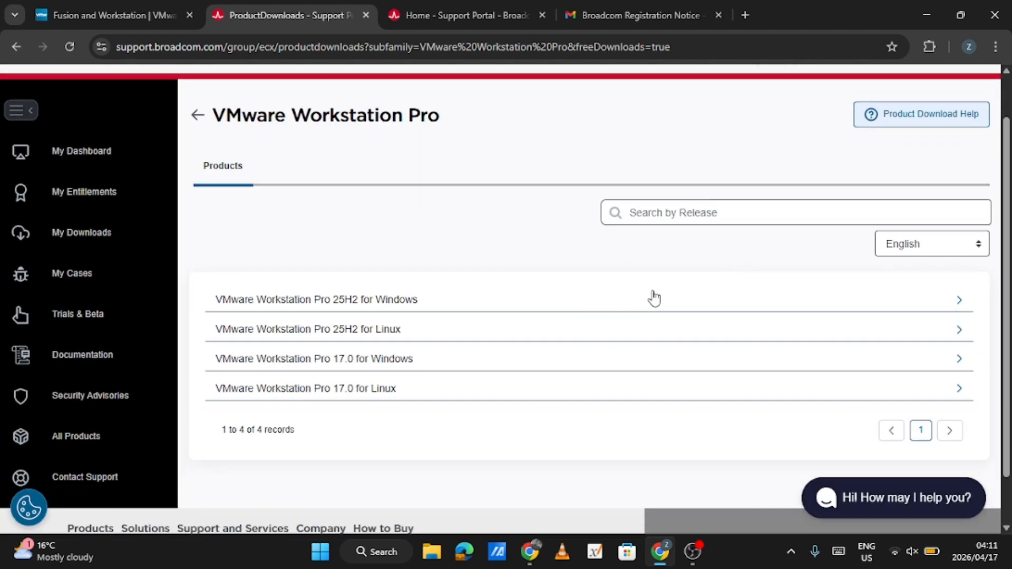
left_click(654, 298)
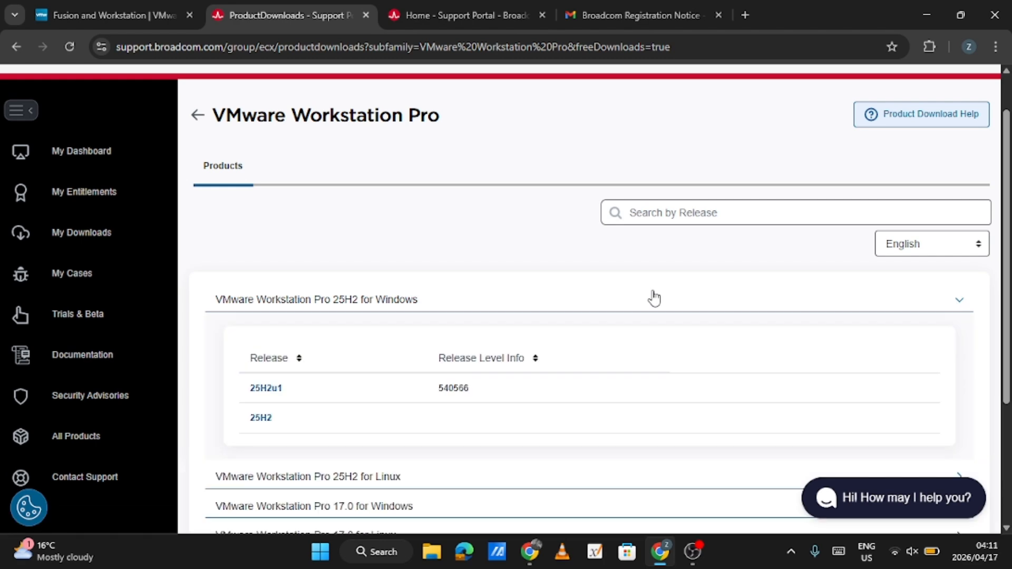
left_click(269, 389)
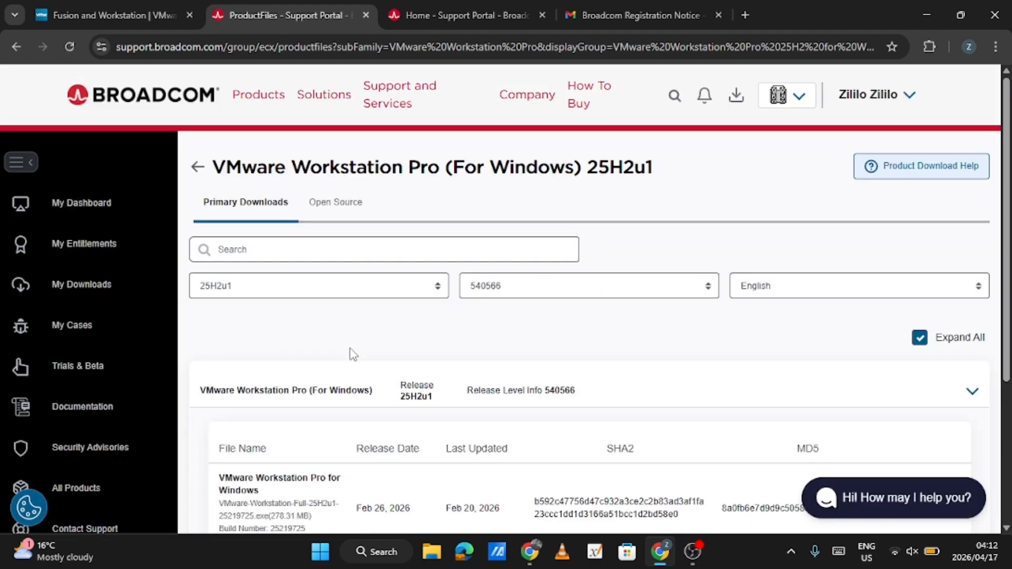
Download the VMware Workstation Pro for Windows 25H2u1 installer
scroll(353, 354, "down", 4)
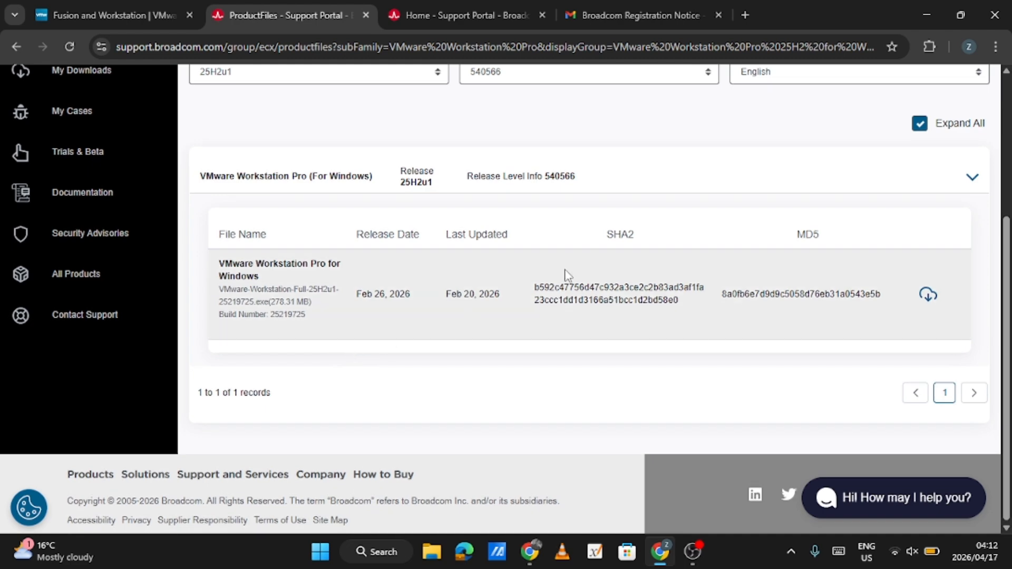
scroll(658, 174, "up", 1)
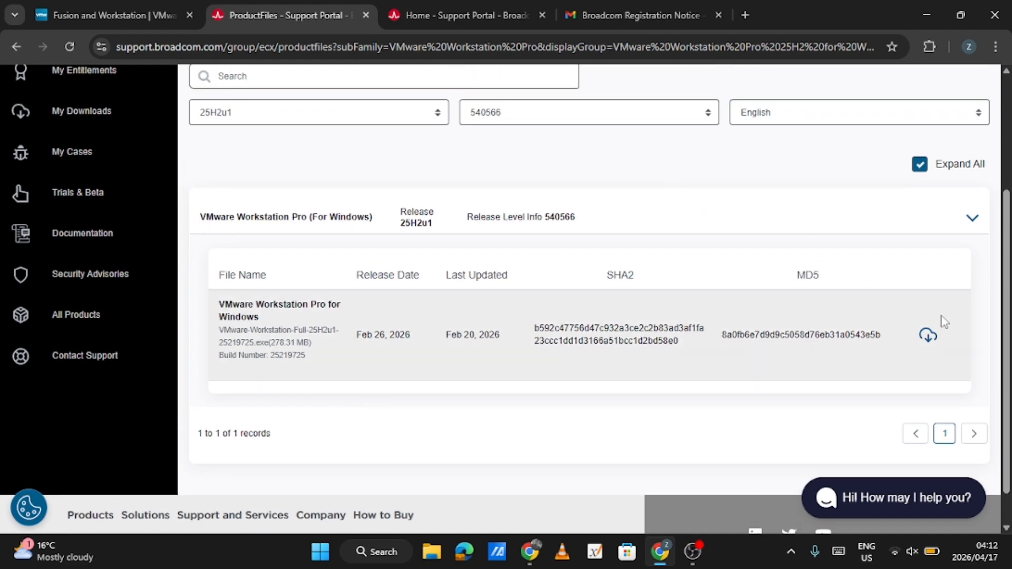
left_click(927, 336)
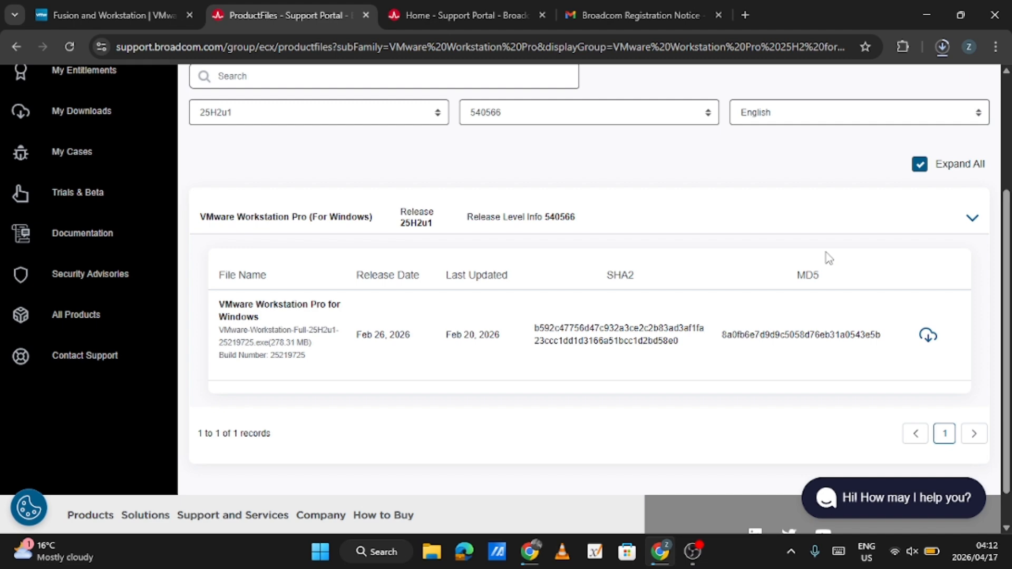
Check the installer's download progress and launch VMware-Workstation-Full-25H2u1-25219725.exe once it finishes
scroll(827, 257, "up", 1)
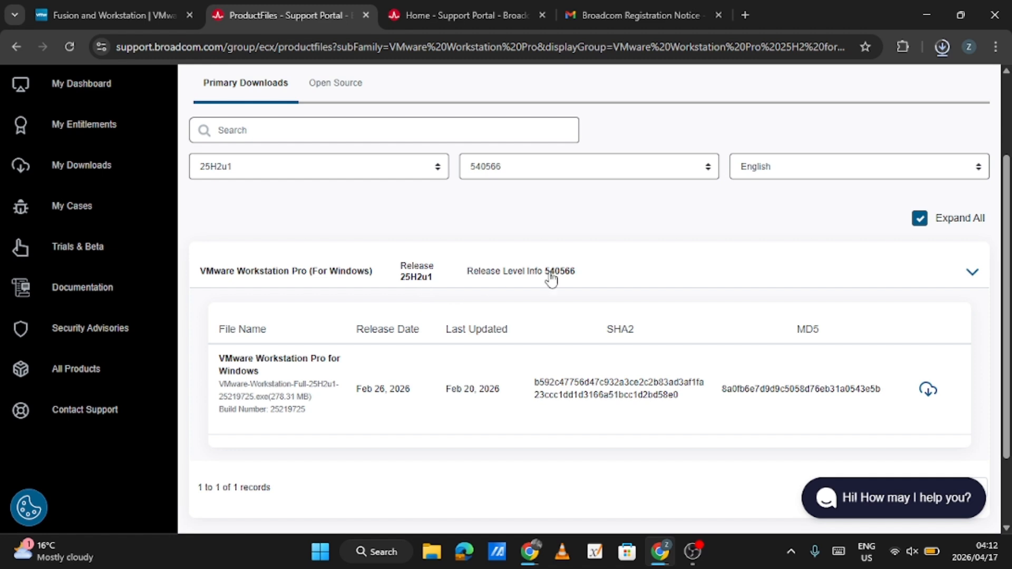
left_click(943, 51)
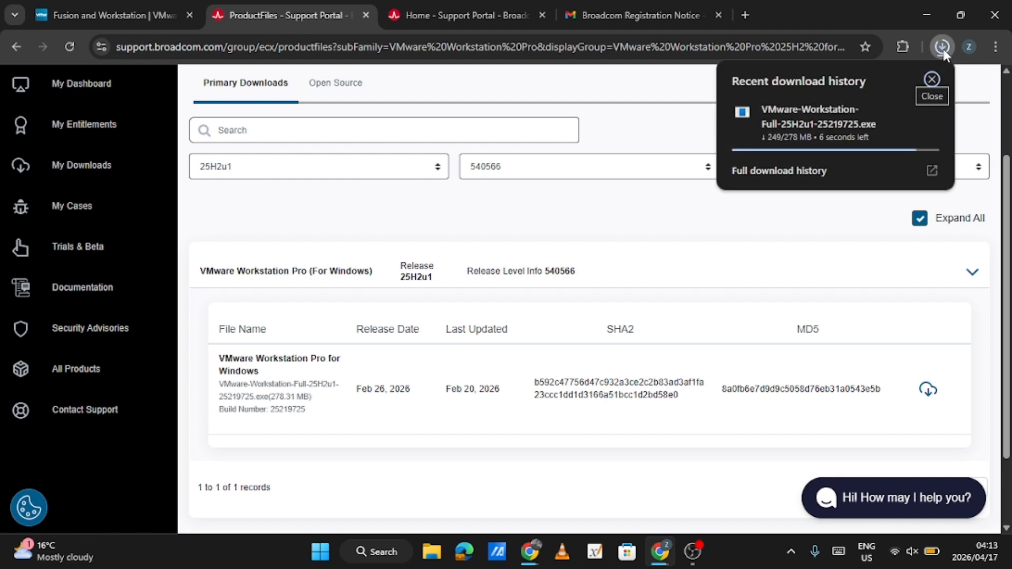
left_click(882, 274)
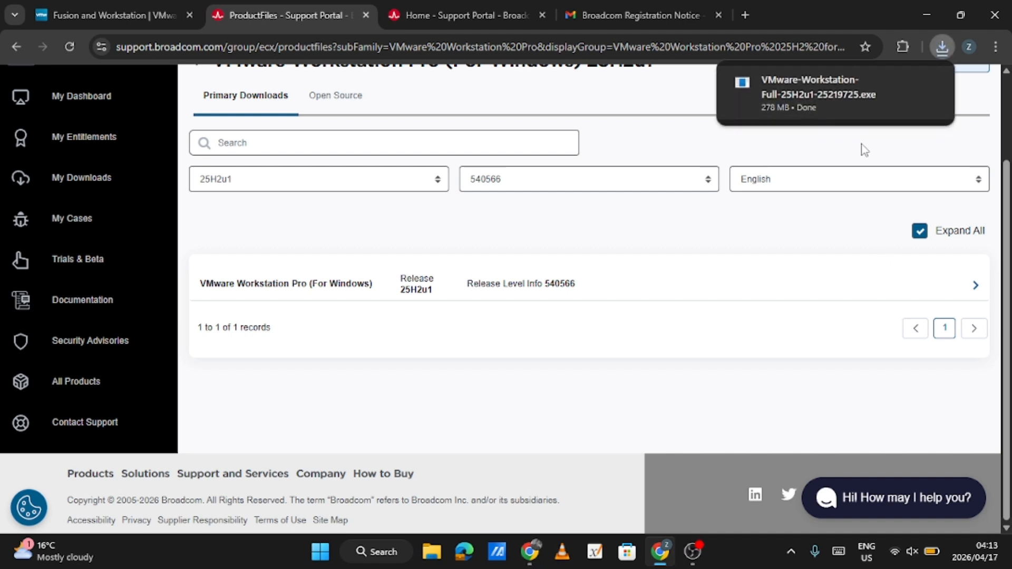
left_click(825, 90)
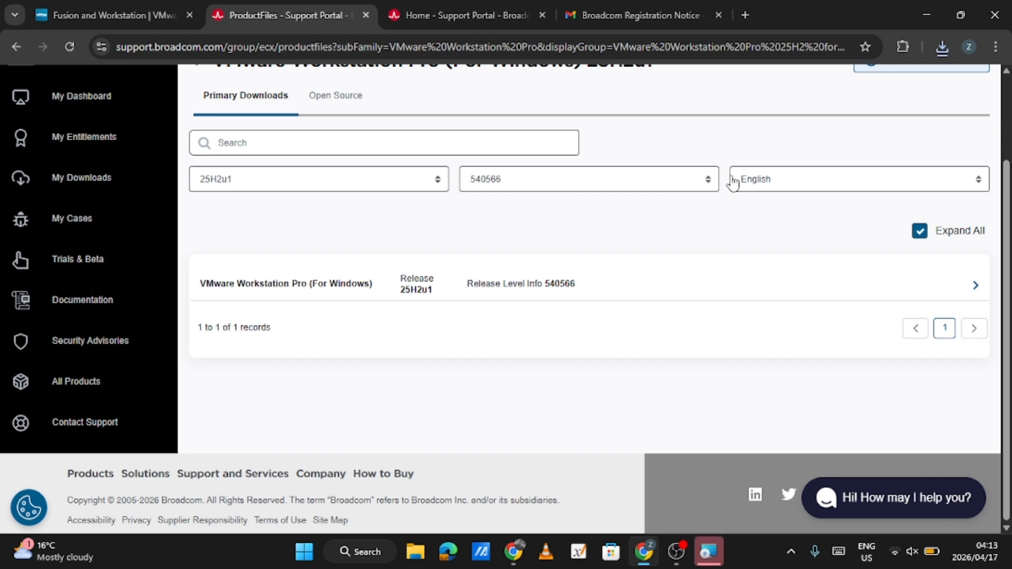
Close the two Broadcom Support Portal pages and the Gmail verification message, keeping the VMware Fusion and Workstation page open
left_click(365, 15)
left_click(363, 19)
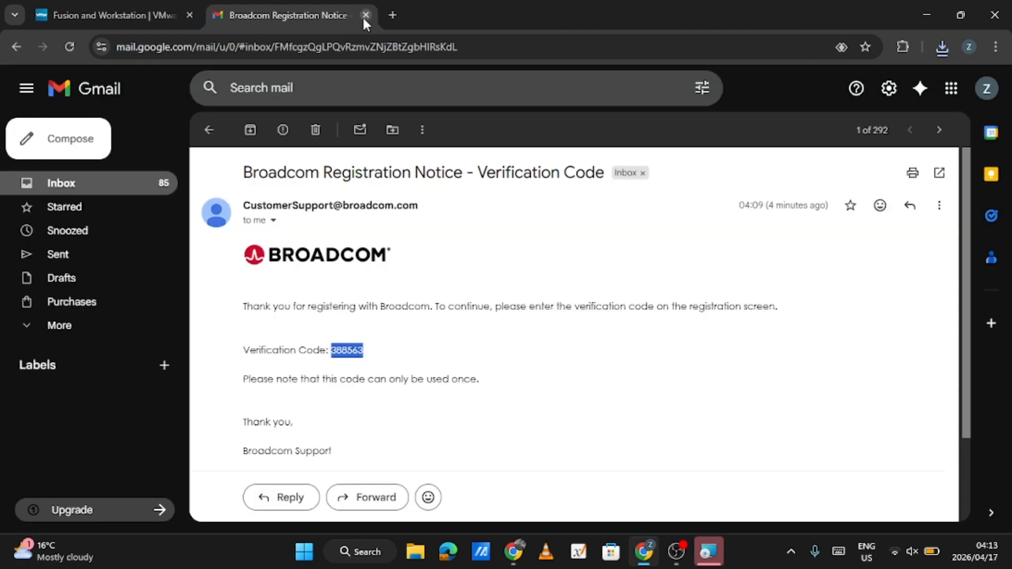
left_click(363, 19)
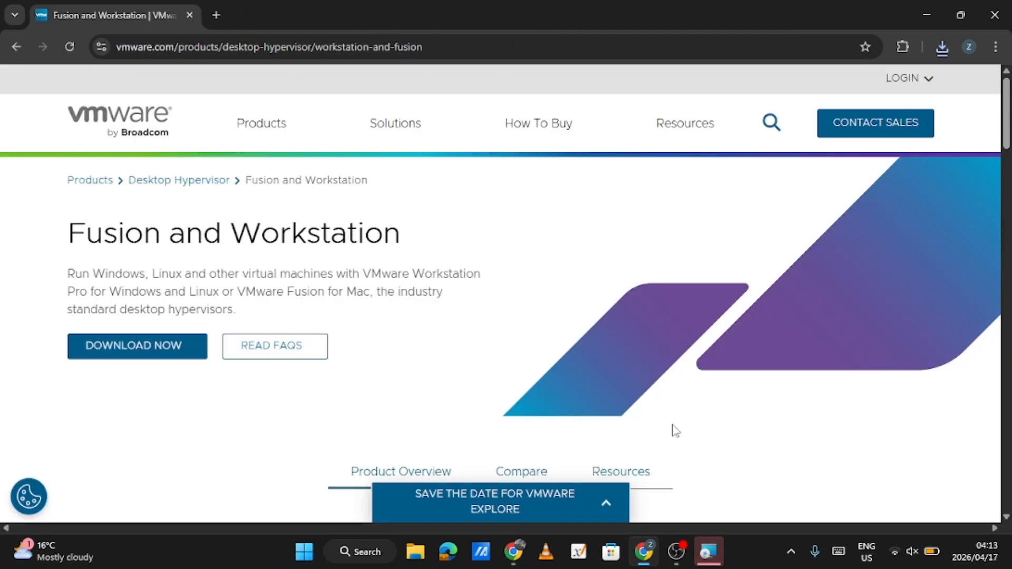
Switch to the VMware Workstation Pro Setup wizard, continue past its welcome page and accept the License Agreement terms
left_click(716, 552)
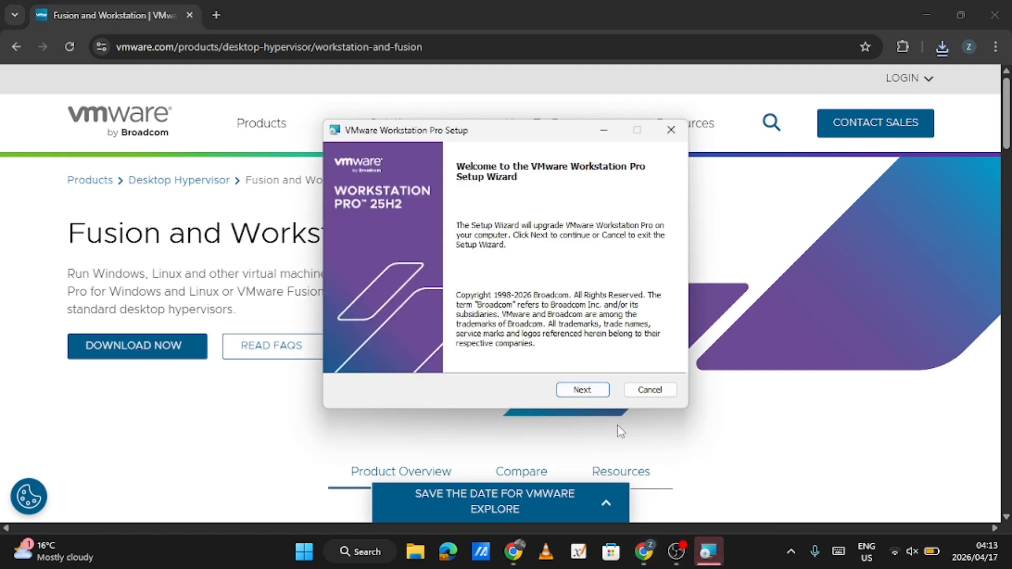
left_click(583, 391)
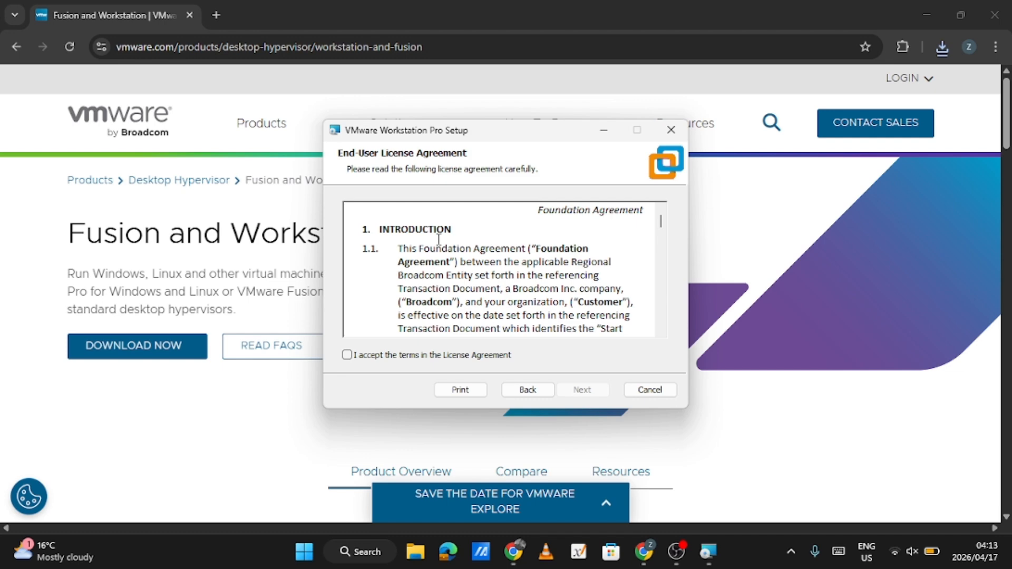
left_click(346, 354)
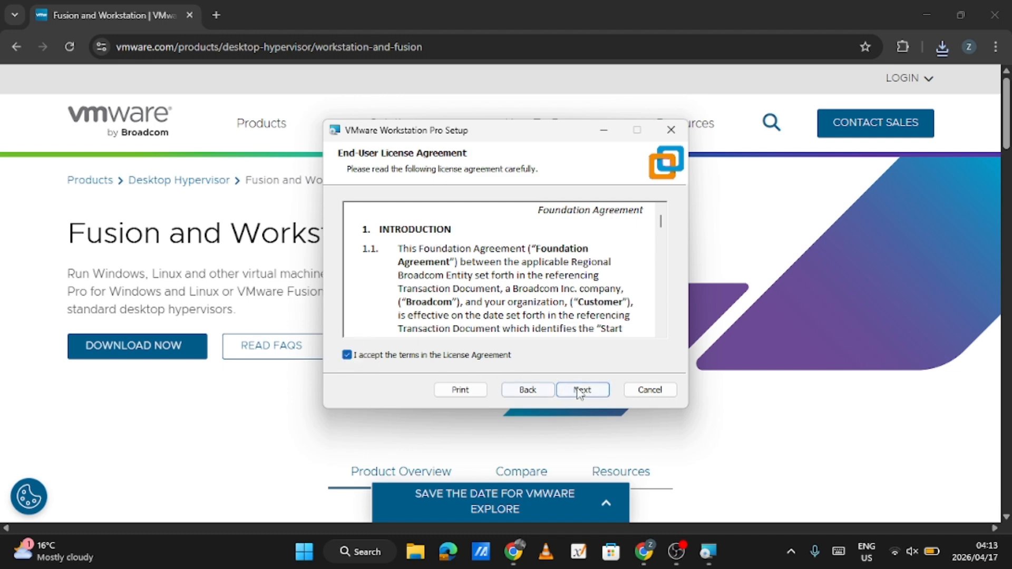
Continue through the setup wizard with the default install location, user experience settings and both shortcuts, and start the VMware Workstation Pro upgrade
left_click(580, 391)
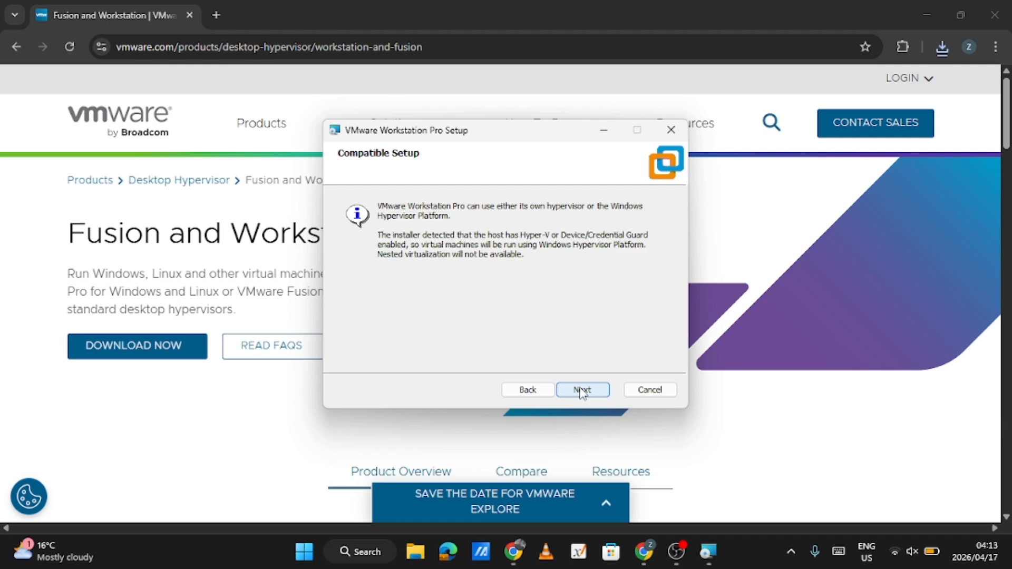
left_click(581, 391)
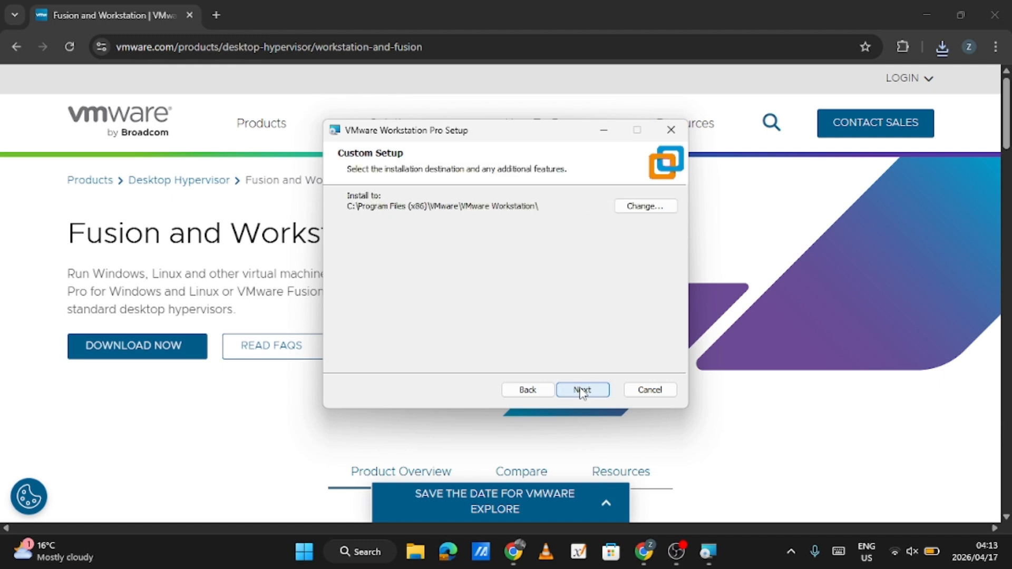
left_click(581, 391)
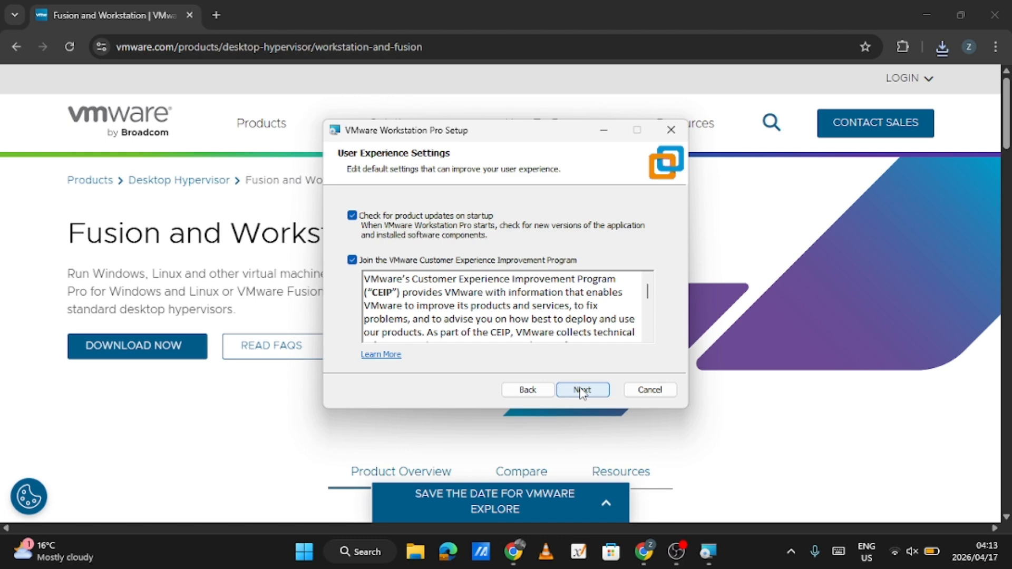
left_click(581, 390)
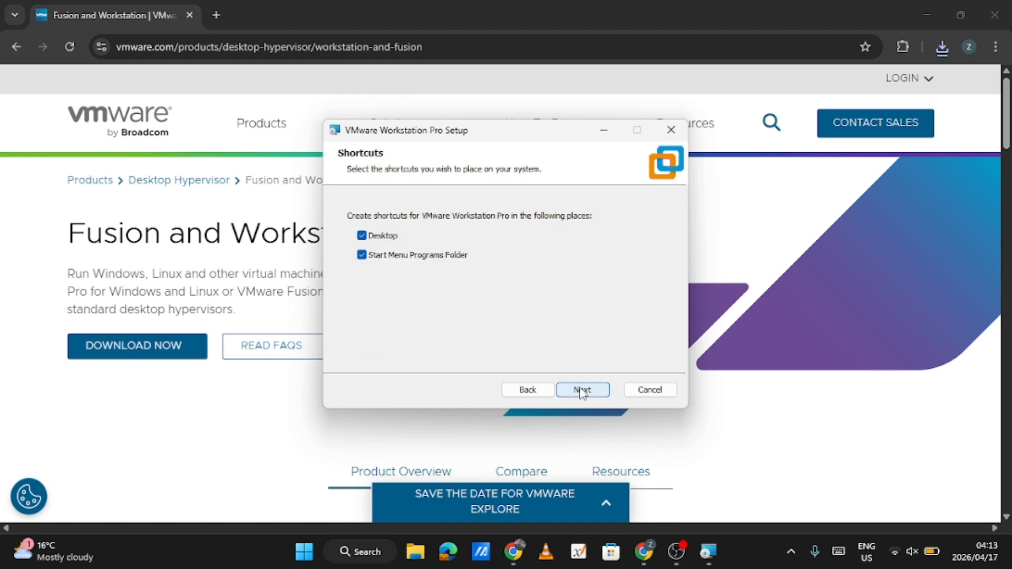
left_click(581, 390)
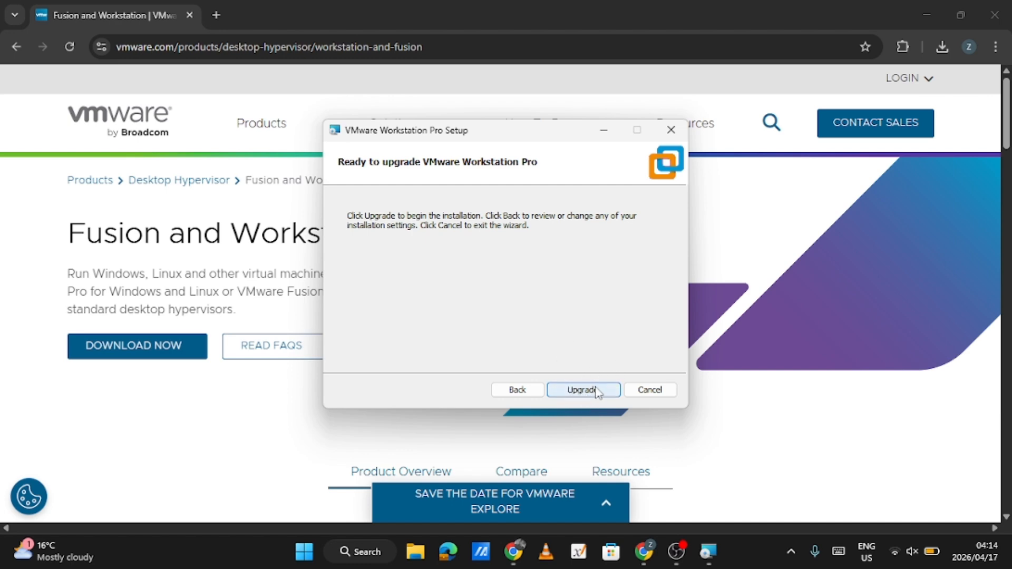
left_click(582, 390)
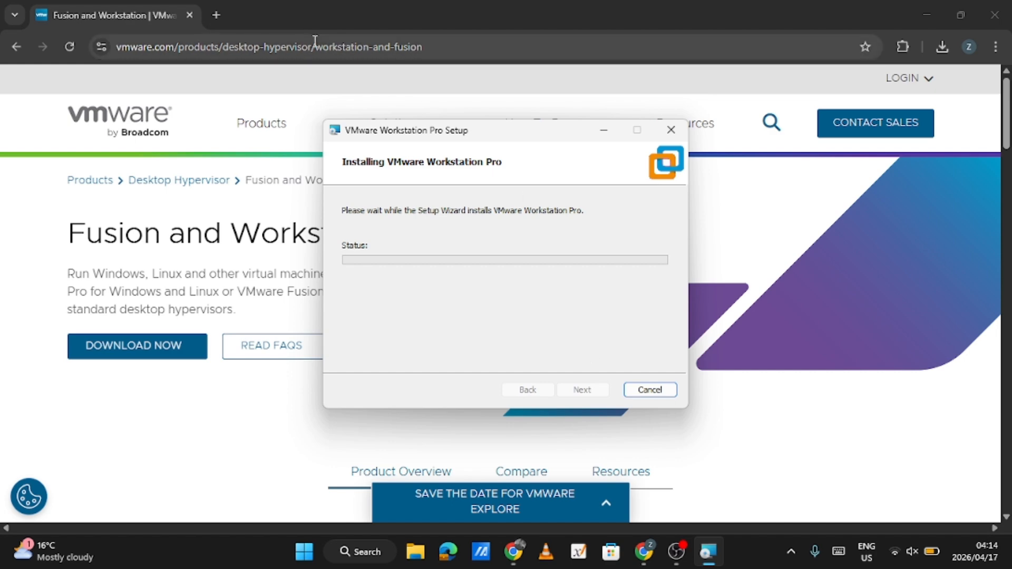
Search Google for "download kali linux" in a new browser tab and open the Get Kali result on kali.org
left_click(217, 14)
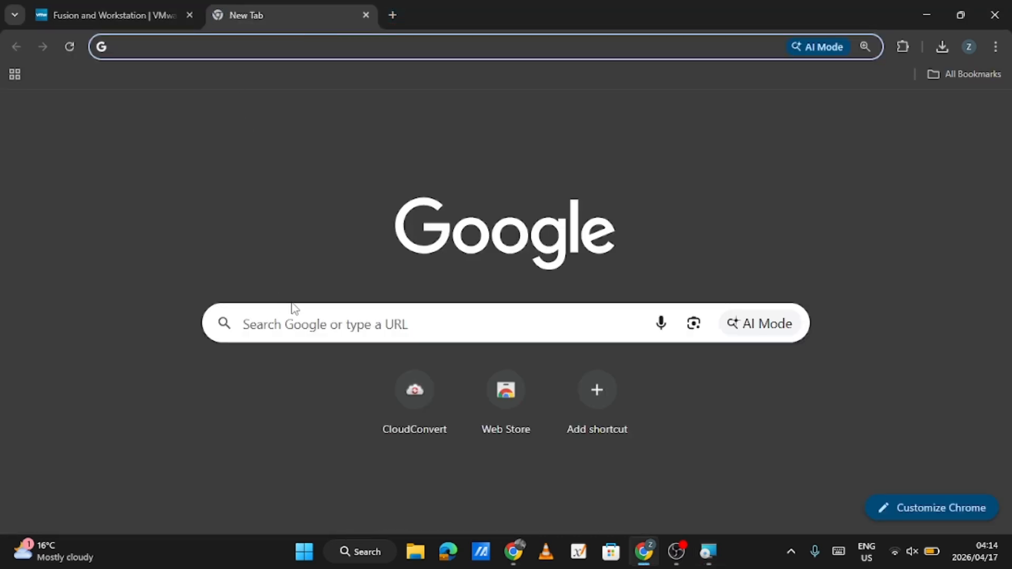
left_click(328, 318)
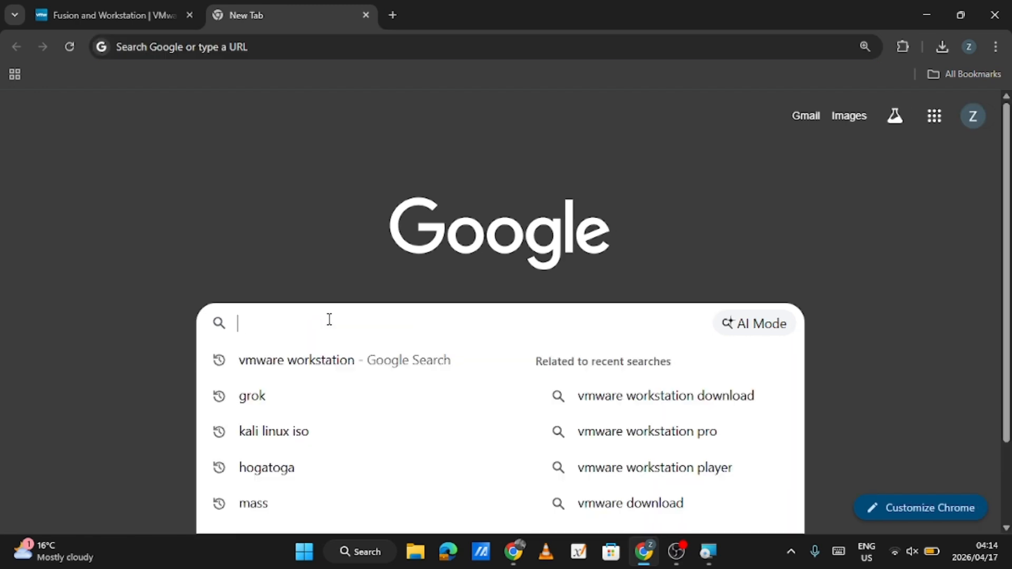
type("DOWN")
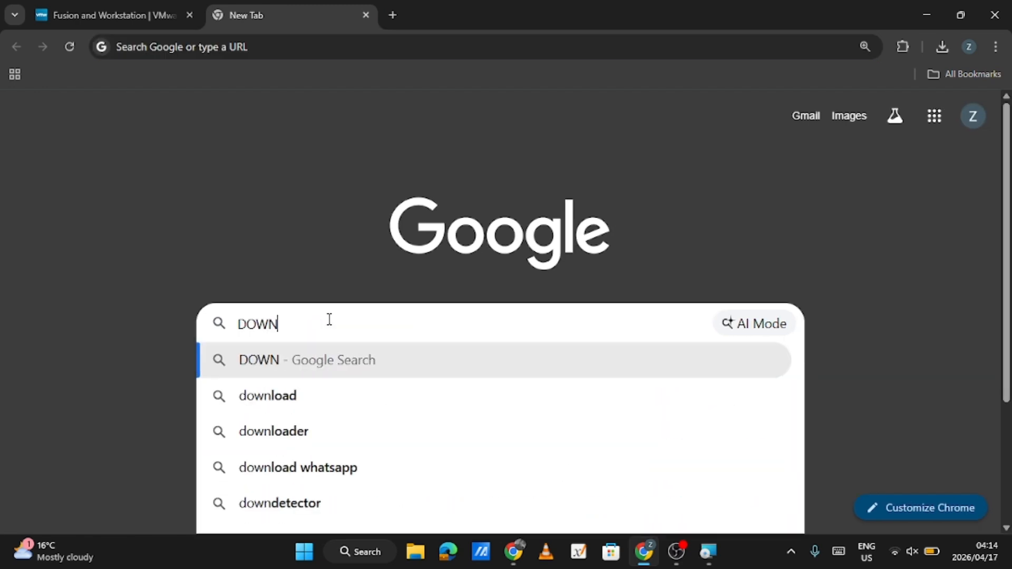
type("LOAD")
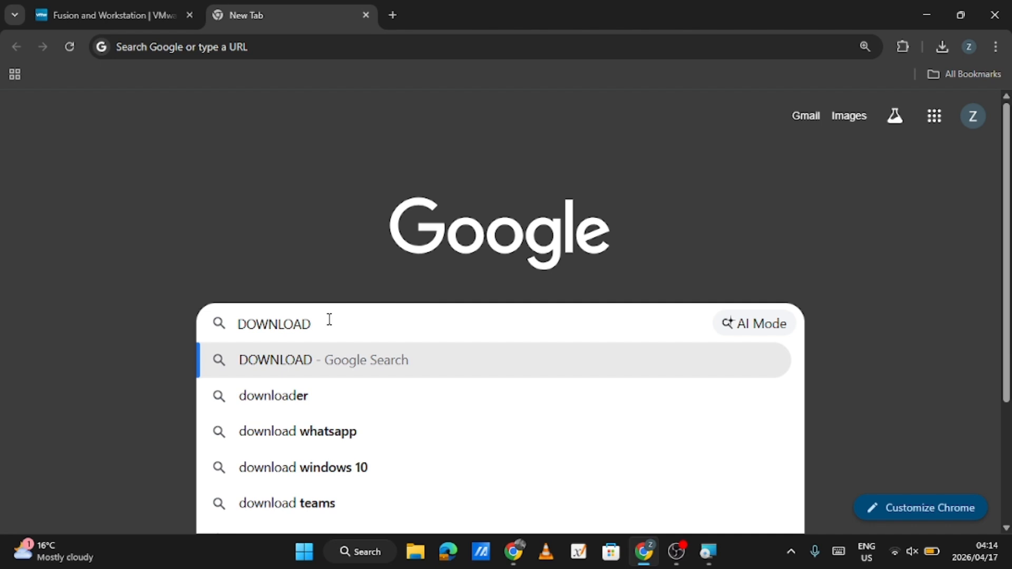
type(" K")
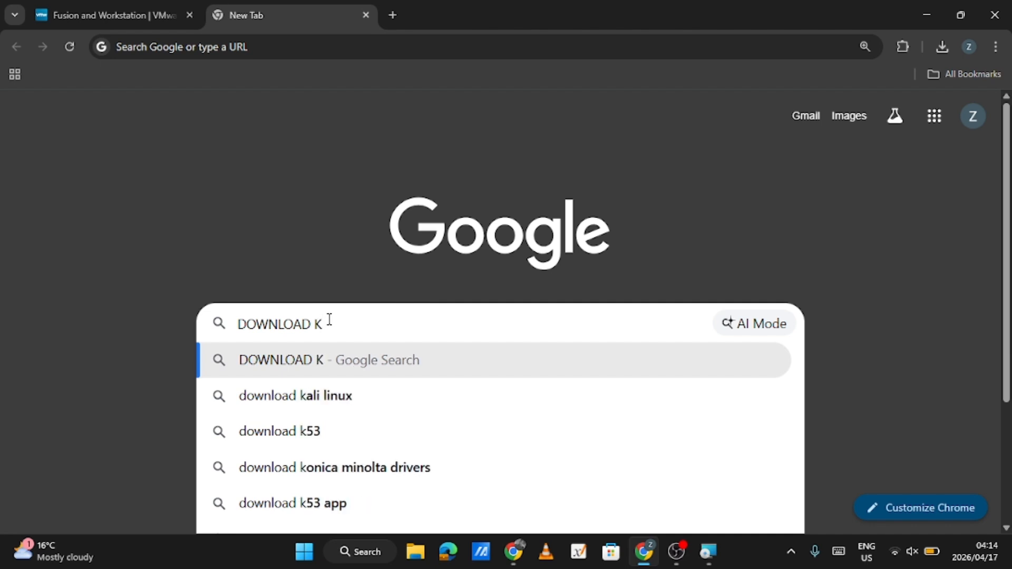
left_click(339, 396)
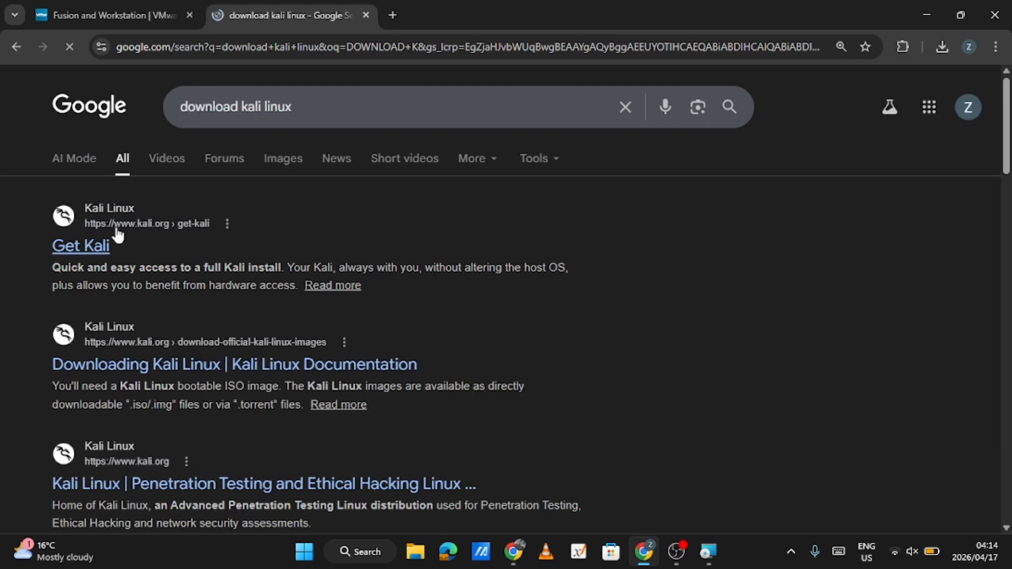
left_click(88, 243)
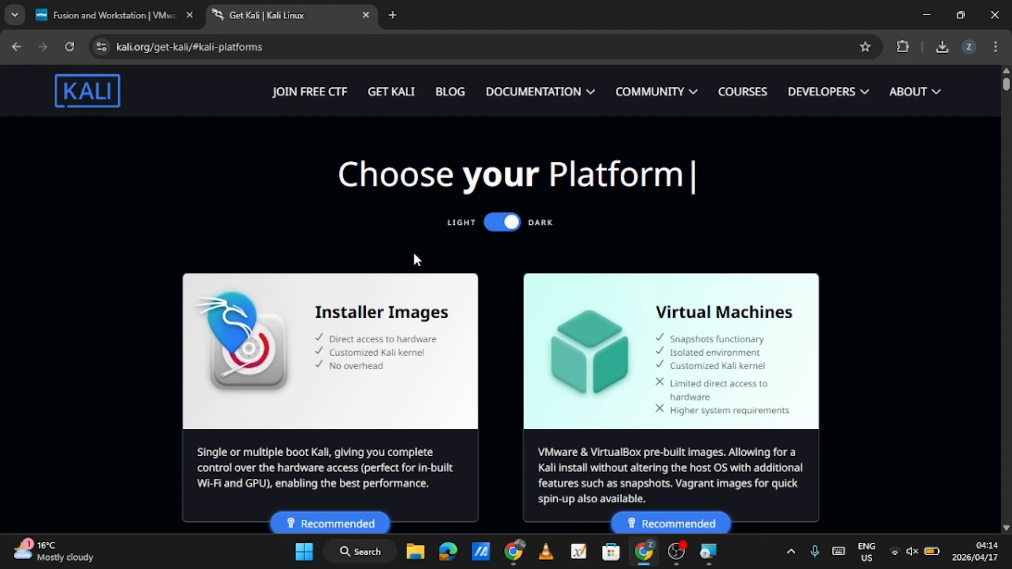
Open the Installer Images platform on the Get Kali page
scroll(413, 259, "down", 12)
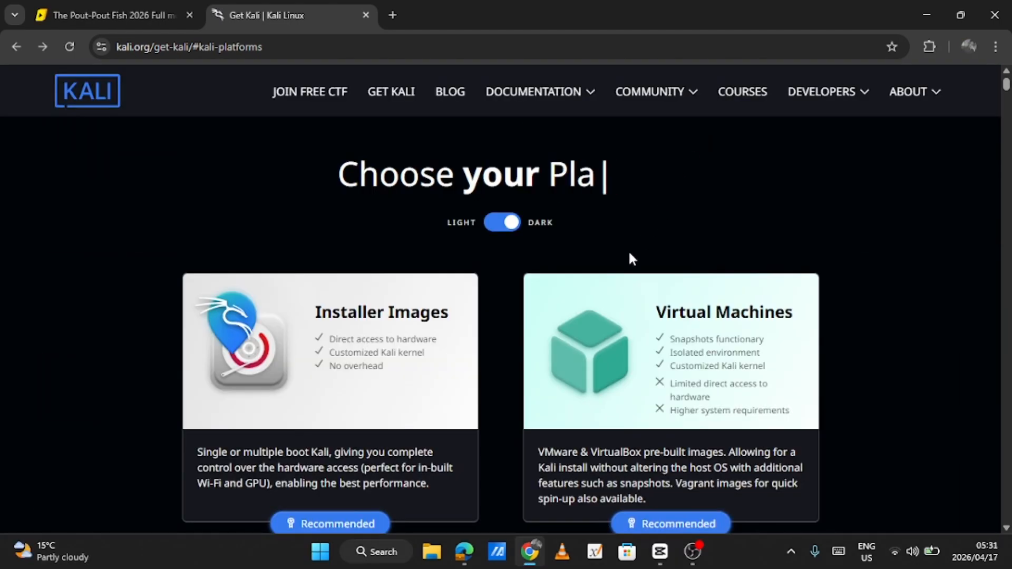
scroll(629, 253, "down", 1)
scroll(630, 258, "down", 1)
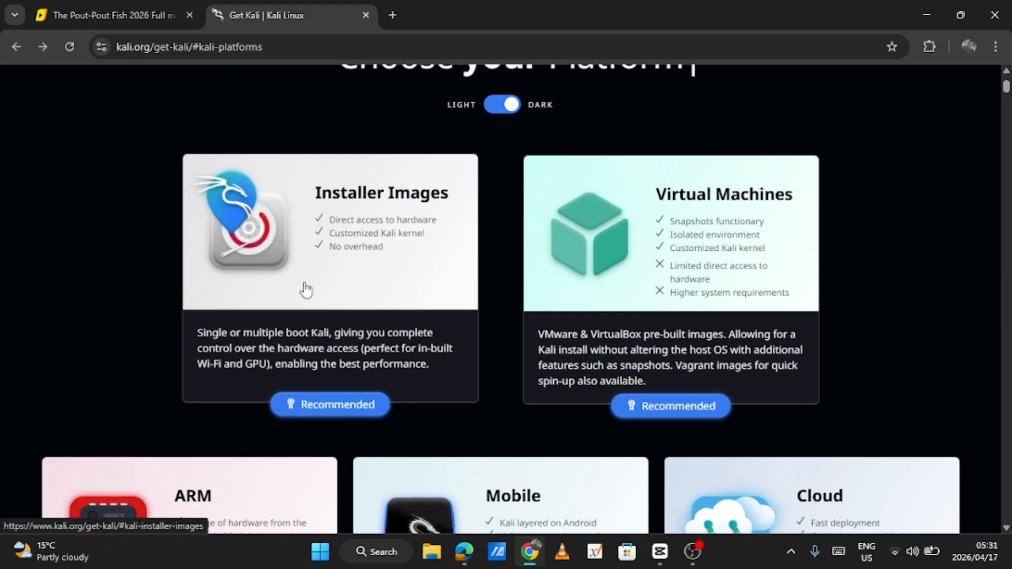
left_click(378, 295)
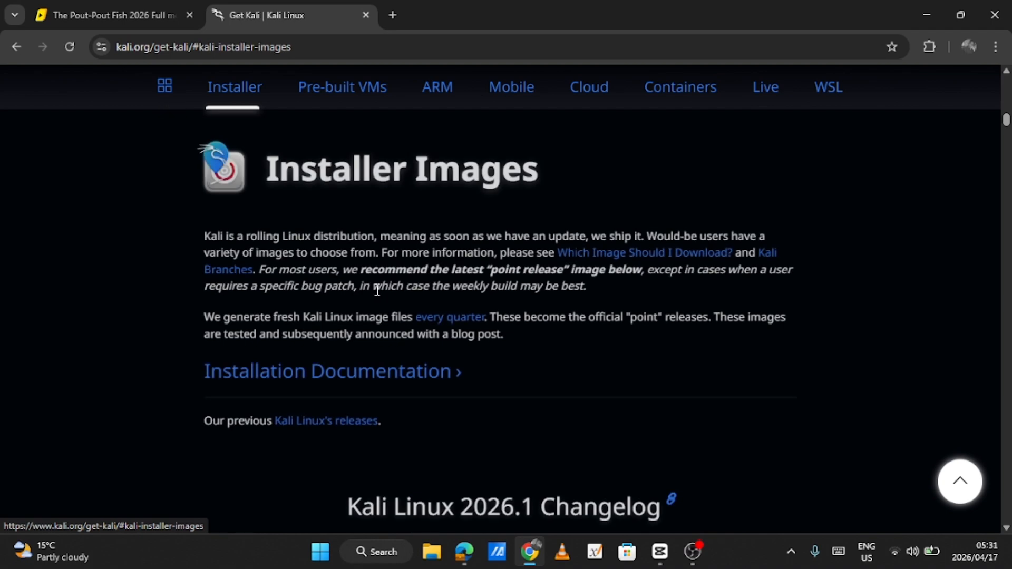
Request the torrent of the x86_64 Everything image for Kali Linux 2026.1 and accept the large-image notice
scroll(537, 369, "down", 3)
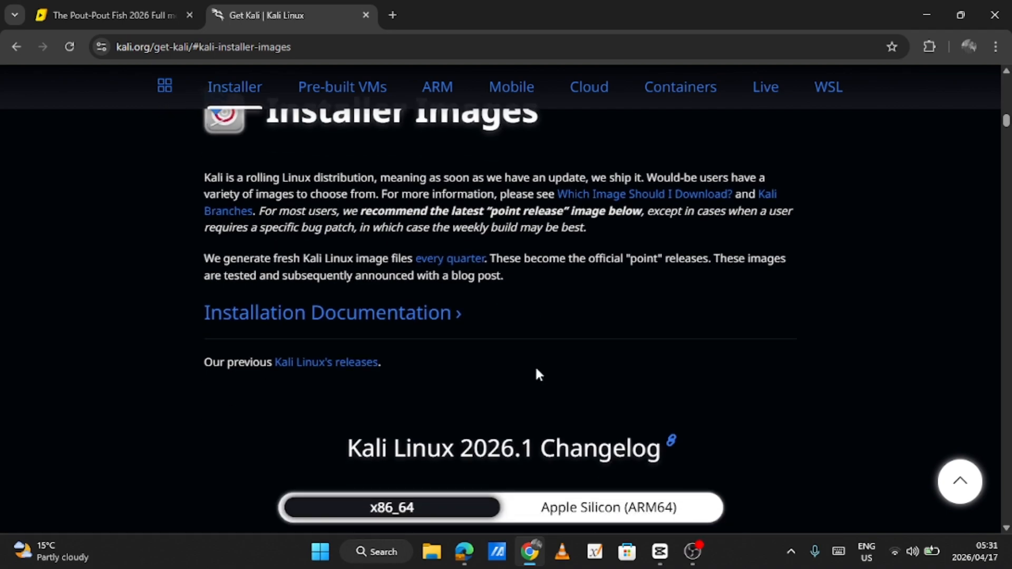
scroll(535, 365, "down", 5)
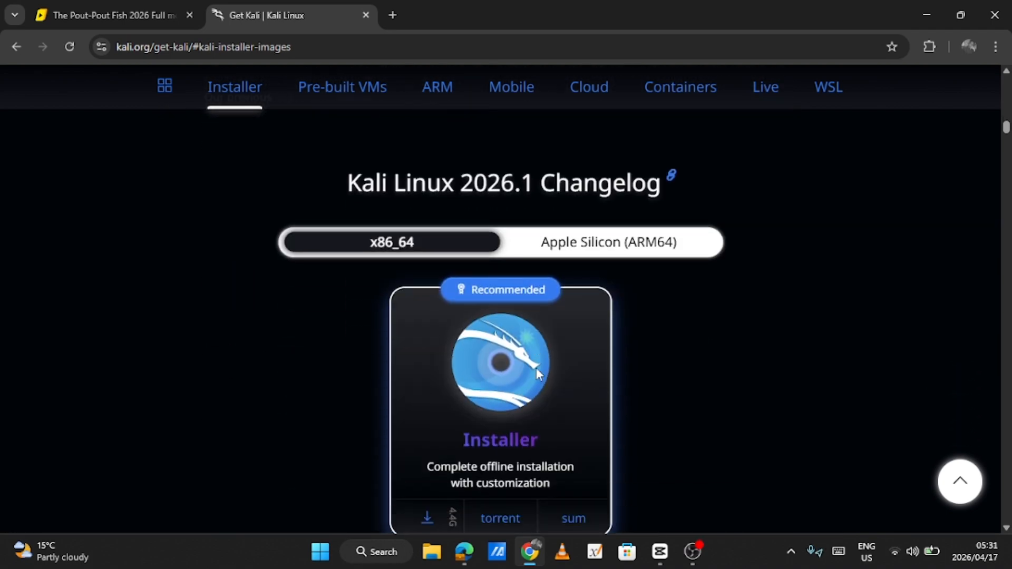
scroll(537, 374, "down", 5)
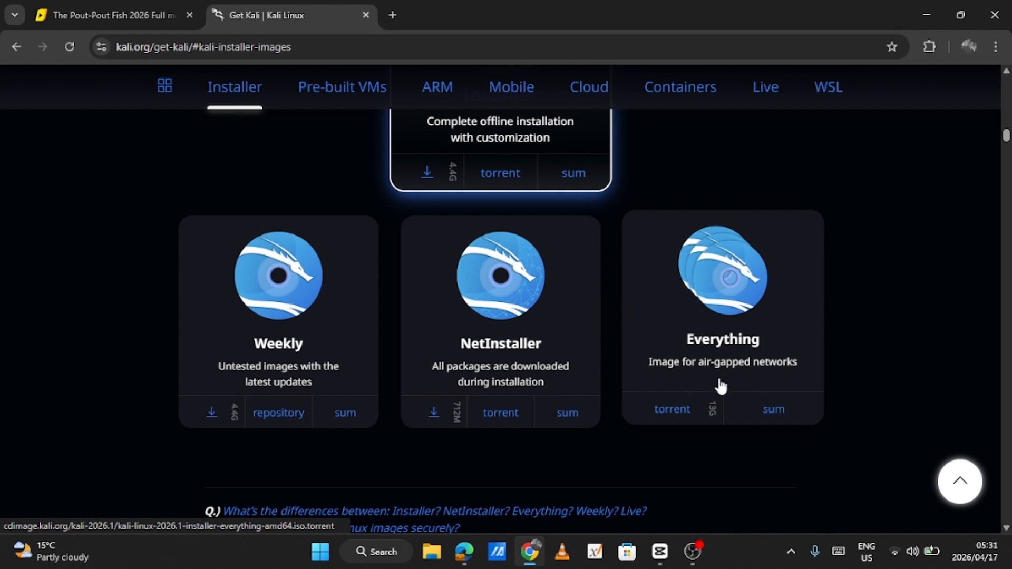
left_click(688, 412)
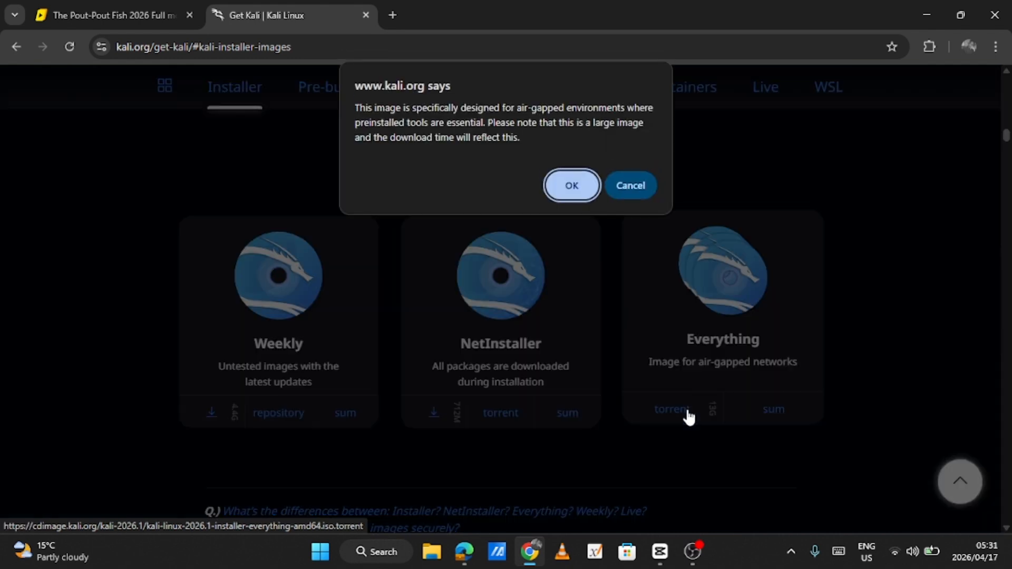
left_click(571, 190)
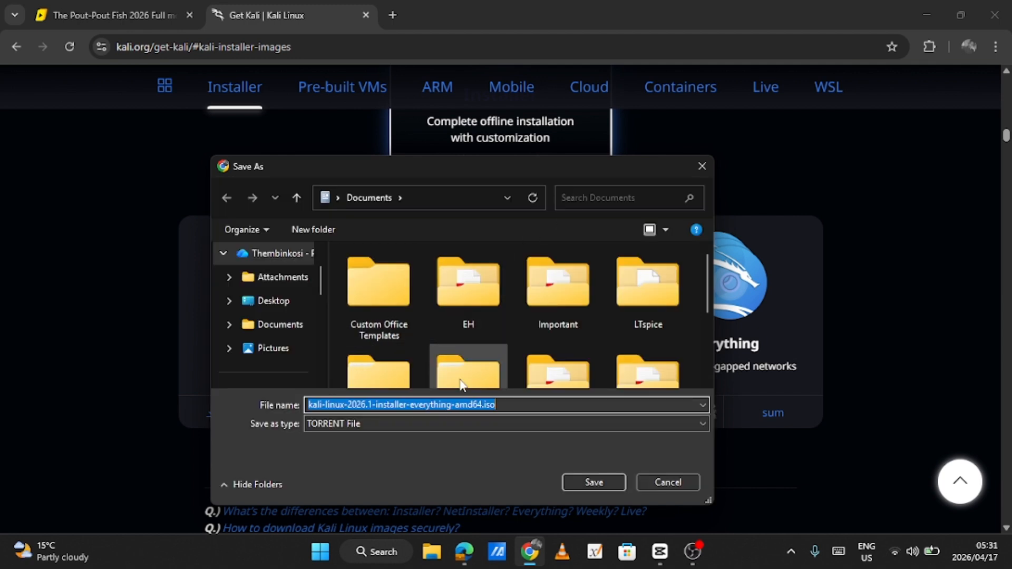
Save the kali-linux-2026.1-installer-everything-amd64.iso torrent file in the Downloads folder
scroll(274, 292, "up", 1)
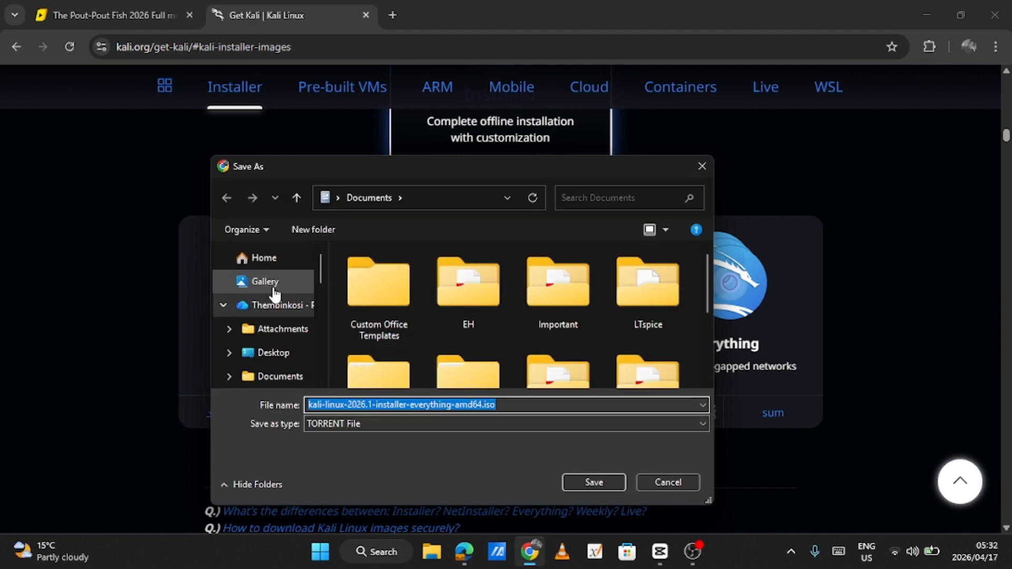
scroll(274, 293, "down", 1)
scroll(274, 293, "down", 2)
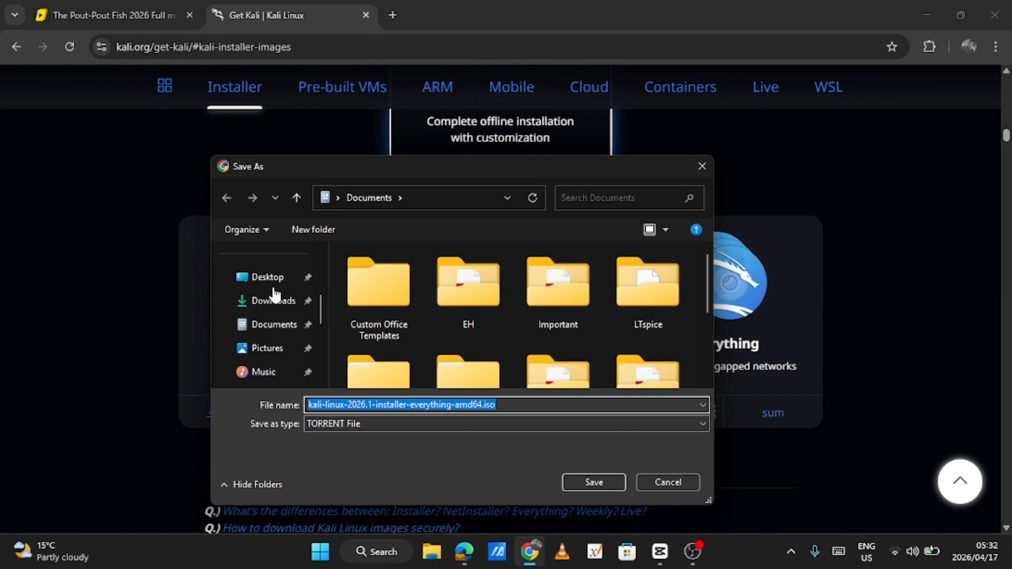
left_click(293, 310)
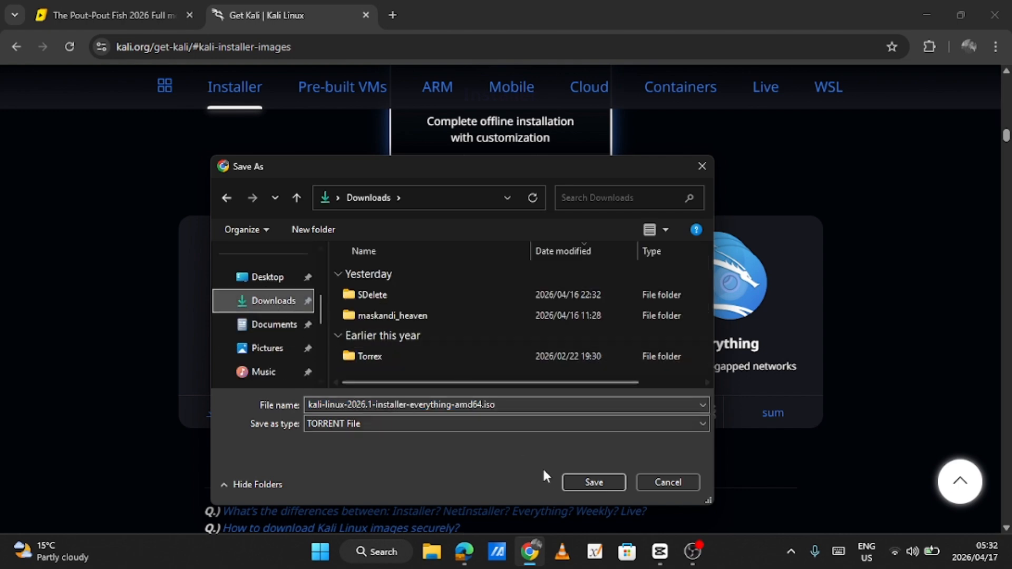
left_click(594, 481)
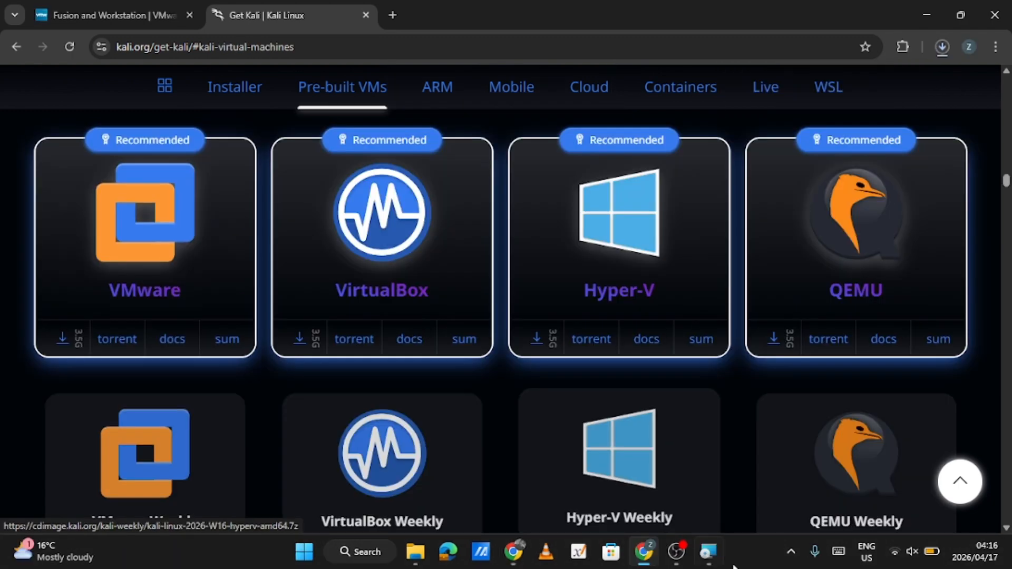
Switch to the VMware Workstation Pro Setup wizard and finish the completed installation
mouse_move(708, 551)
left_click(706, 481)
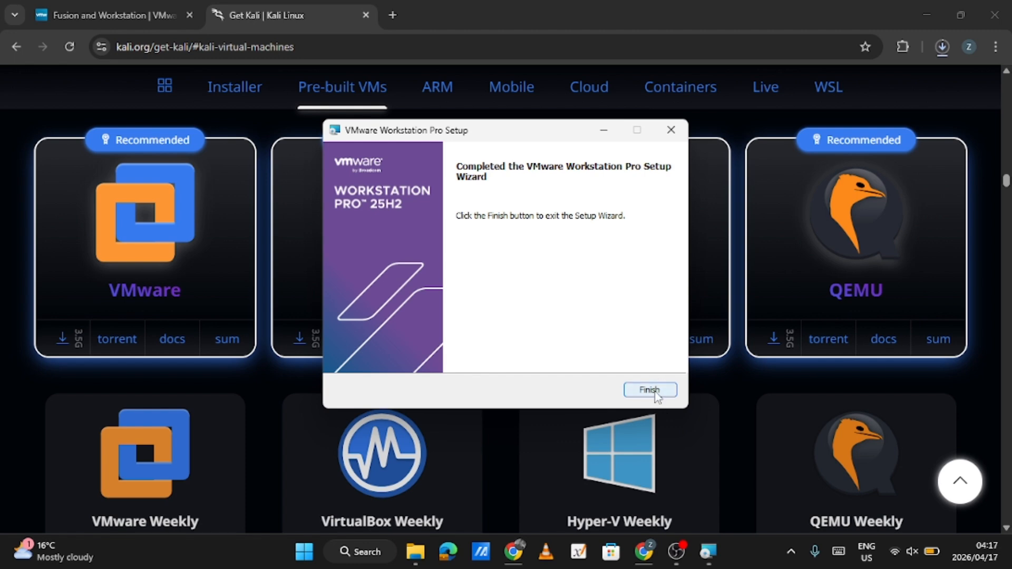
left_click(649, 390)
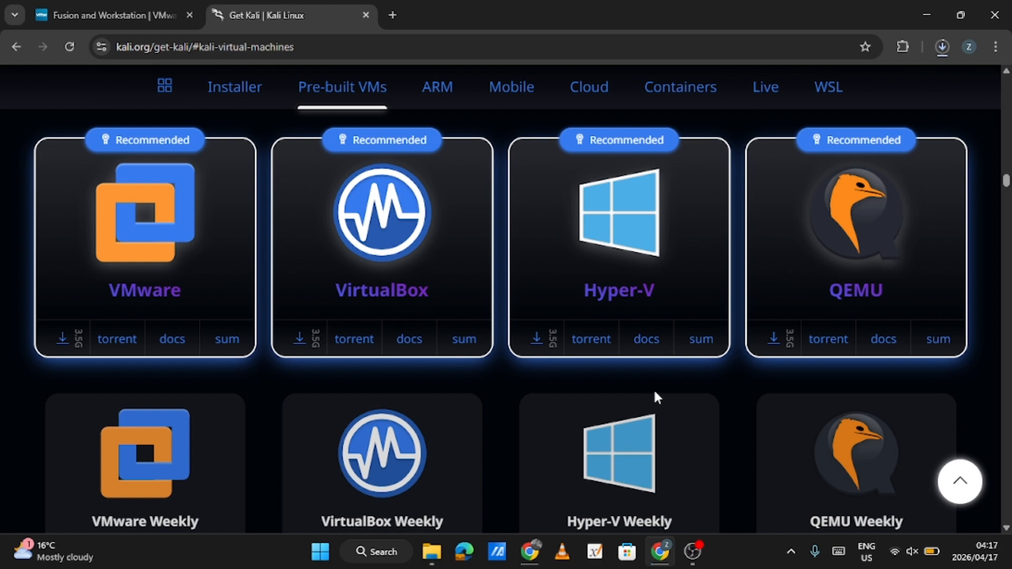
Look up the Torrex Lite - Torrent Downloader page in Microsoft Store by searching for "TORRE", and close the store
left_click(636, 562)
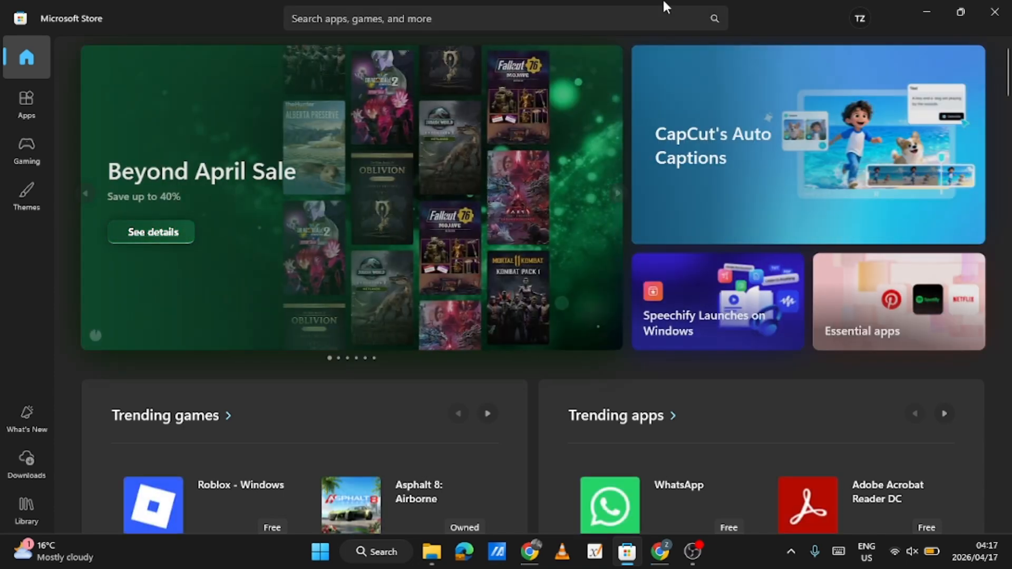
left_click(619, 22)
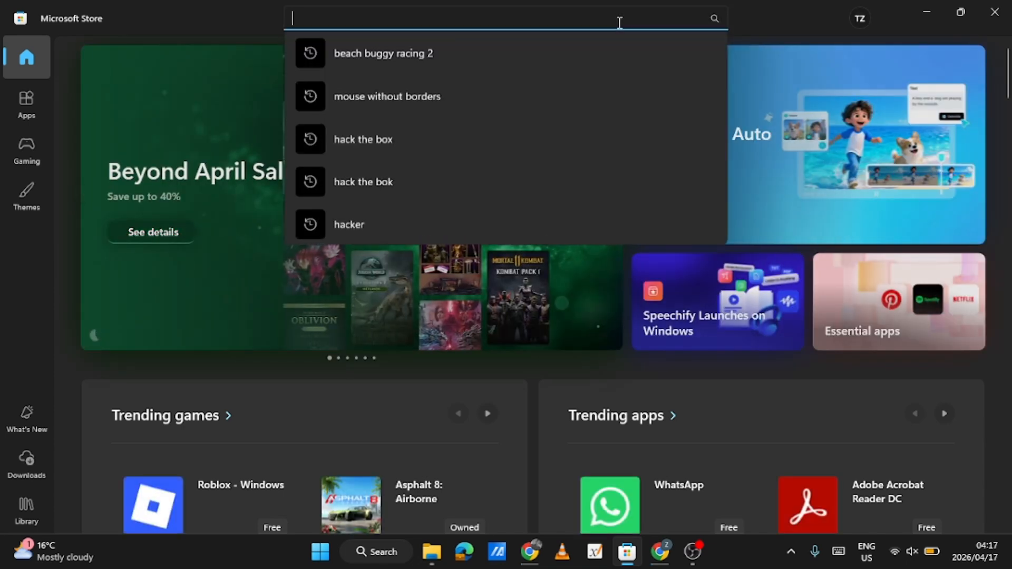
type("TORR")
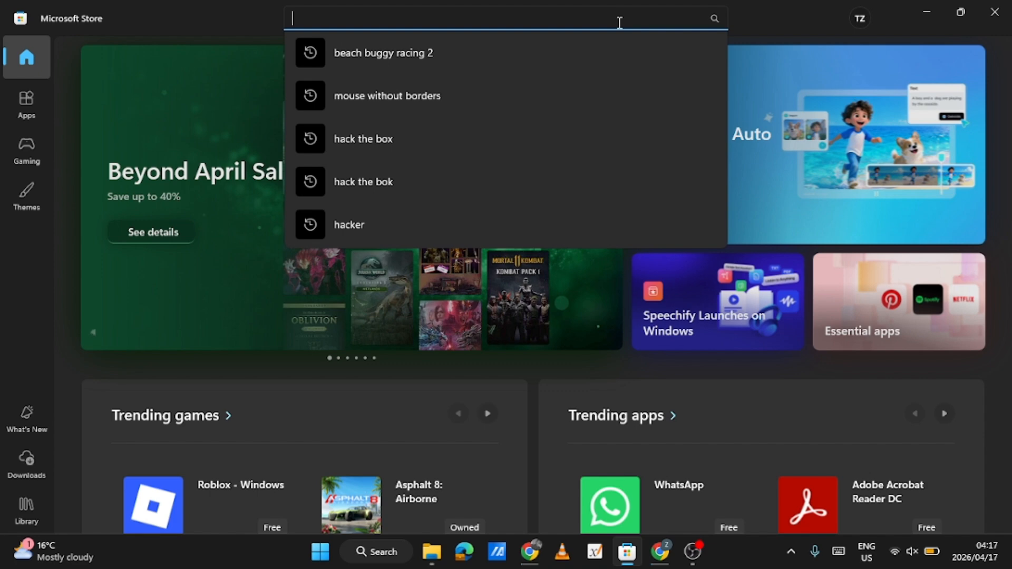
type("E")
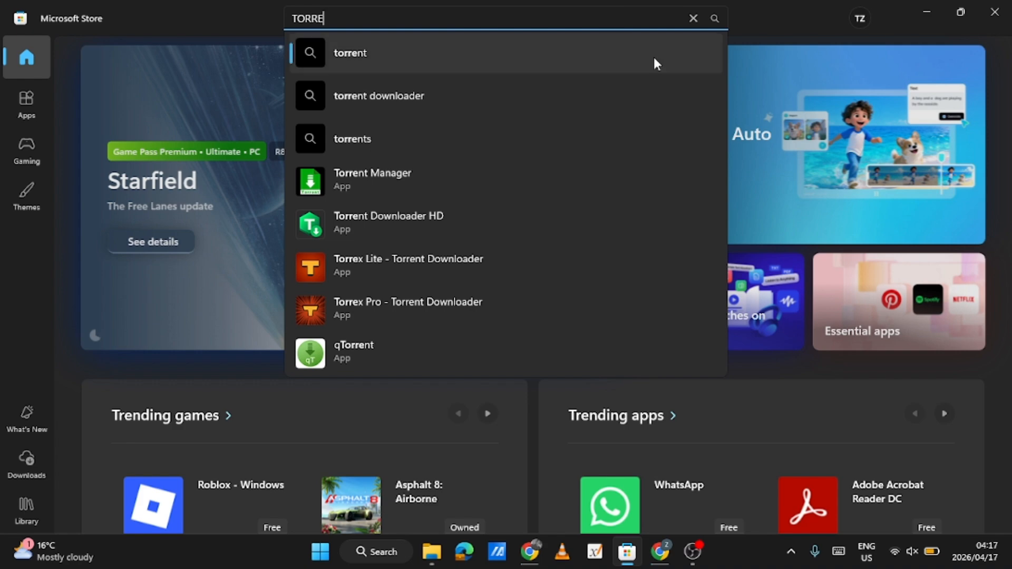
left_click(470, 274)
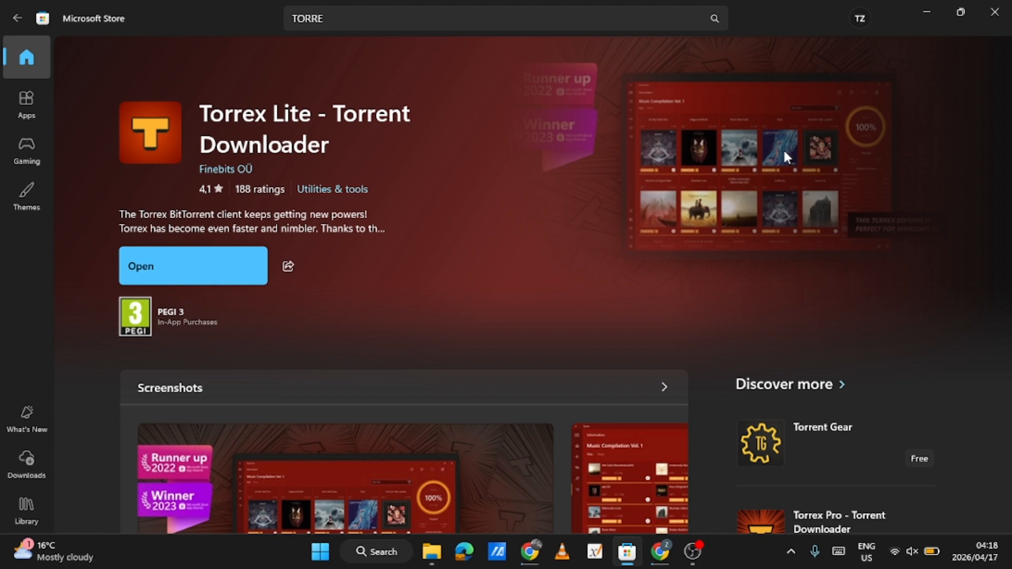
left_click(989, 24)
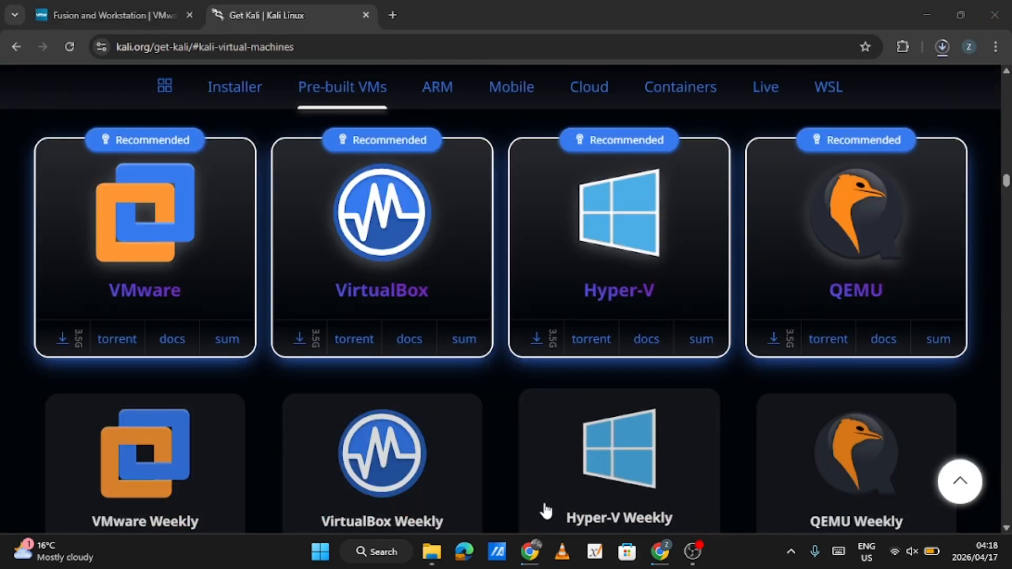
Open the Downloads folder inside the Torrex folder in File Explorer and minimize the browser window
left_click(431, 560)
double_click(328, 150)
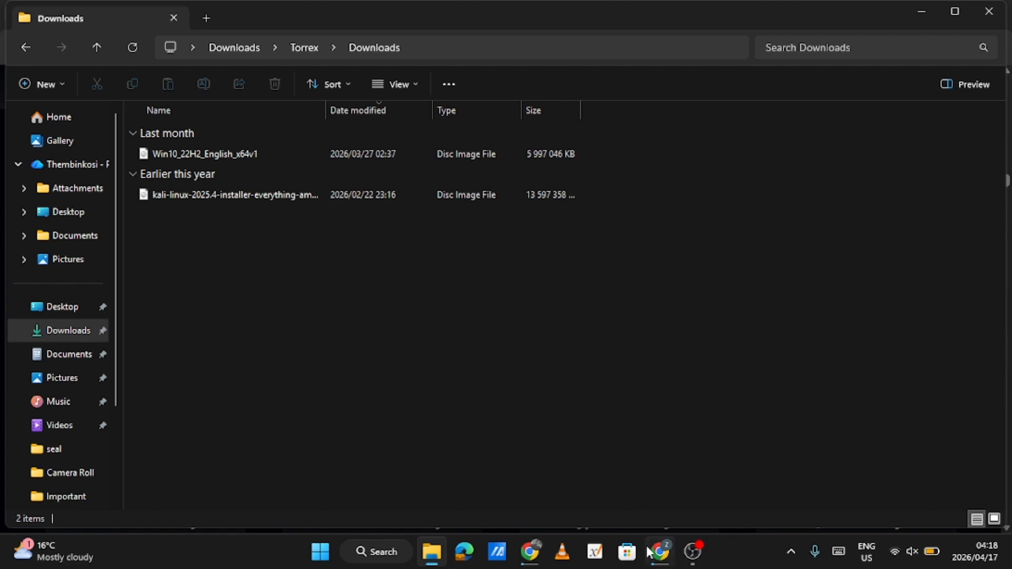
left_click(659, 488)
left_click(927, 9)
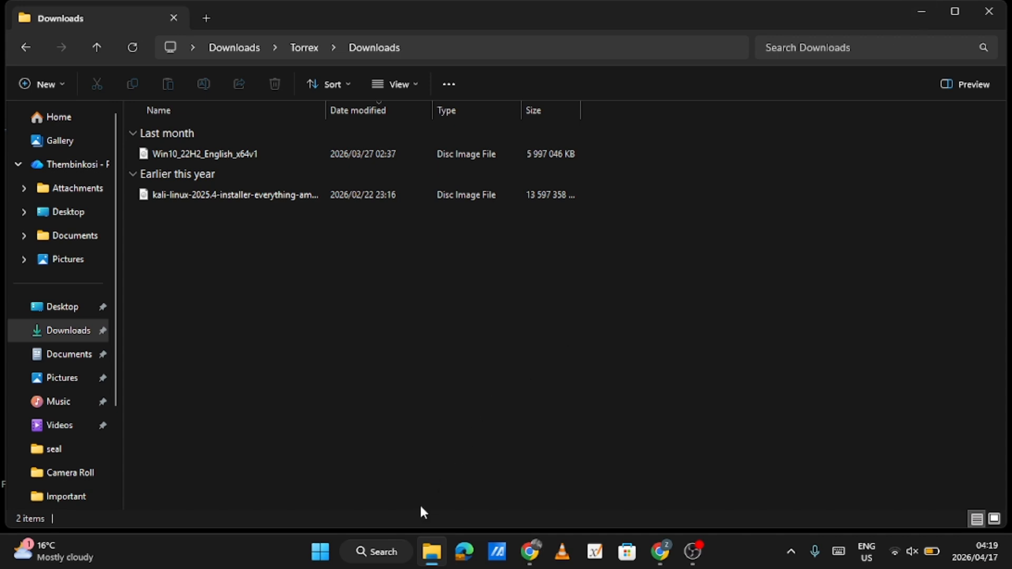
Search Windows for "VM" and launch VMware Workstation Pro
left_click(376, 551)
type("VMware Workstation Pro")
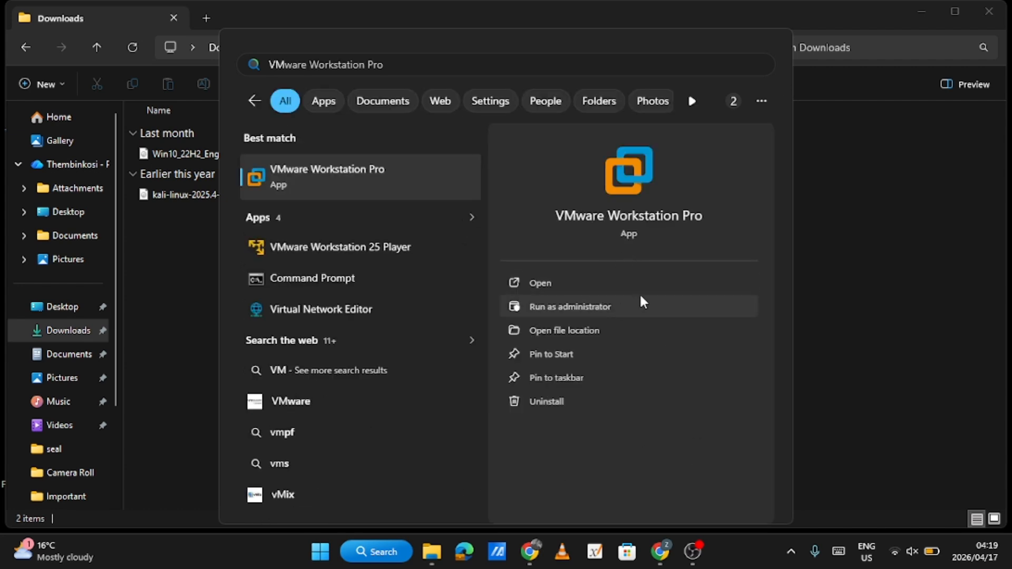
left_click(570, 291)
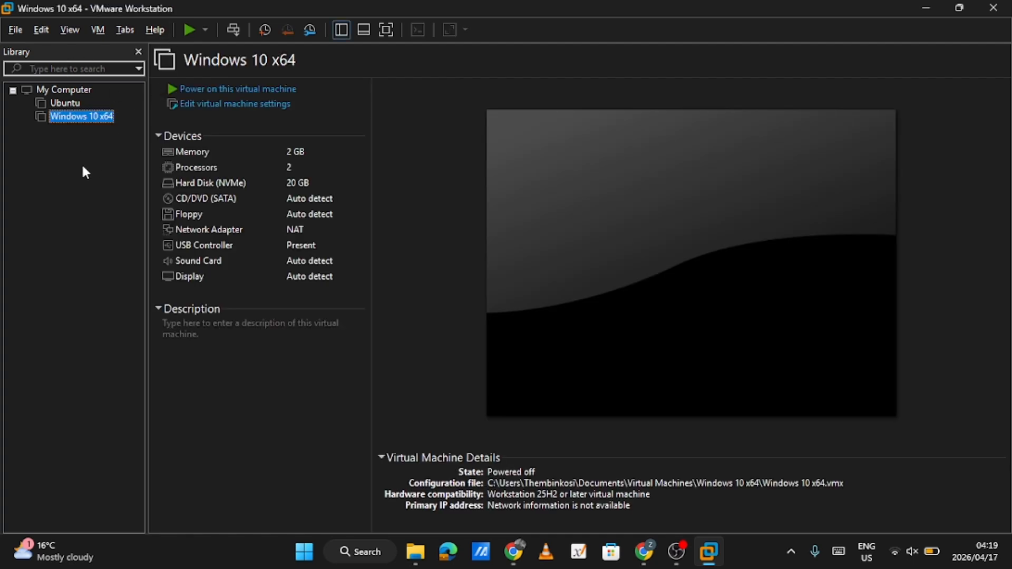
Start creating a new virtual machine with the Typical (recommended) configuration
left_click(19, 28)
mouse_move(42, 29)
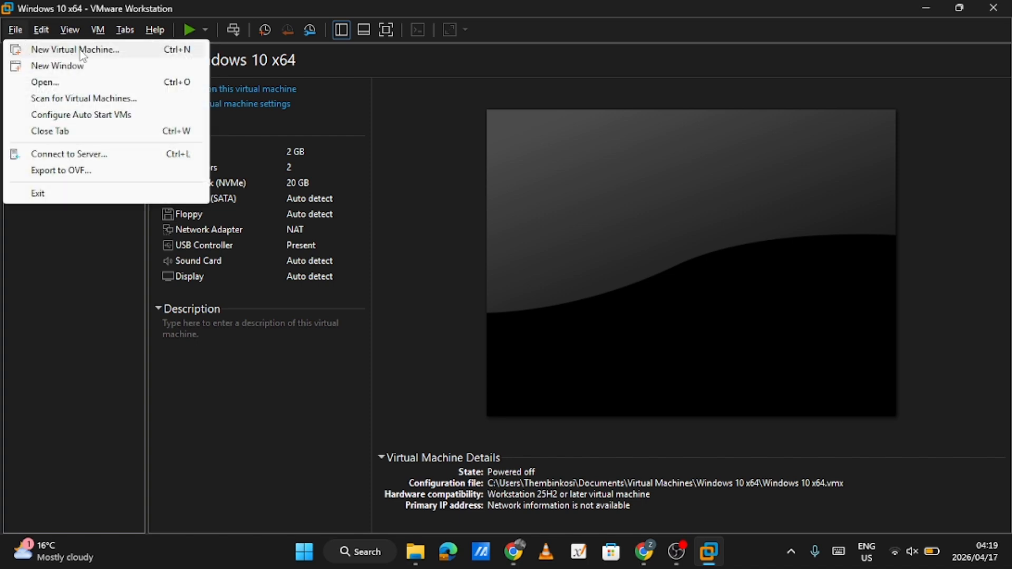
left_click(81, 50)
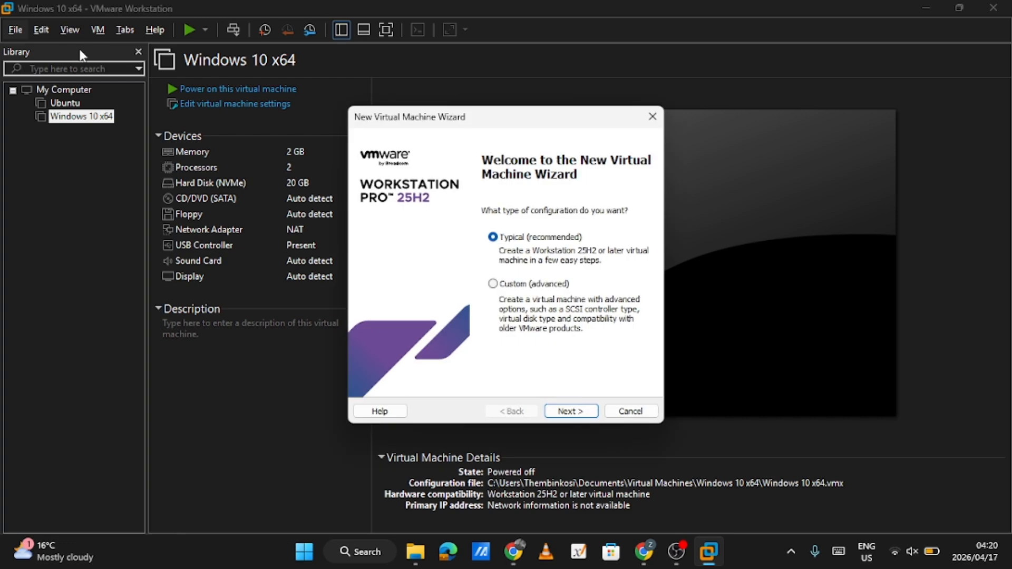
left_click(571, 411)
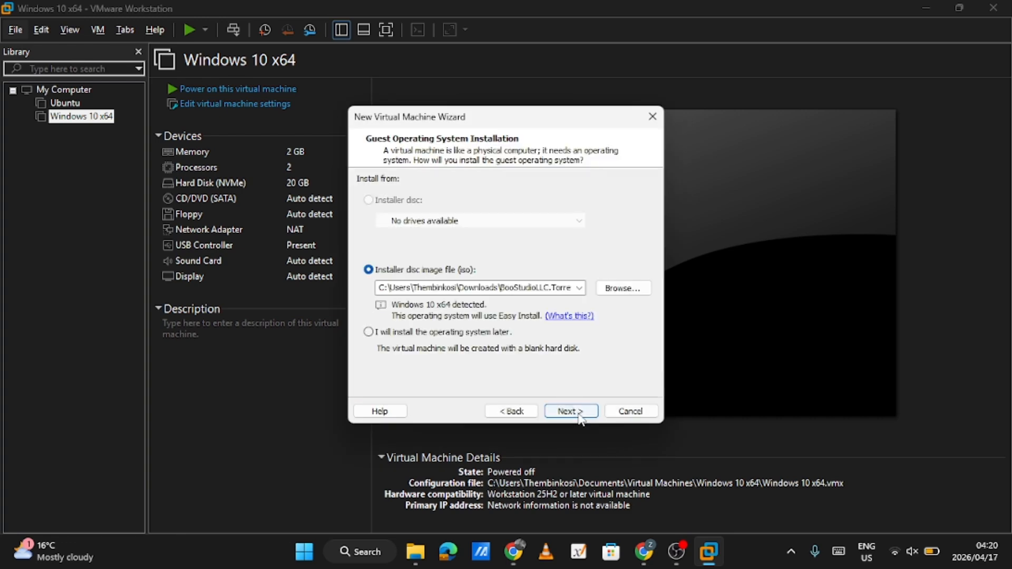
Use the kali-linux-2025.4-installer-everything ISO from Downloads > Torrex > Downloads as the installer disc image
left_click(624, 290)
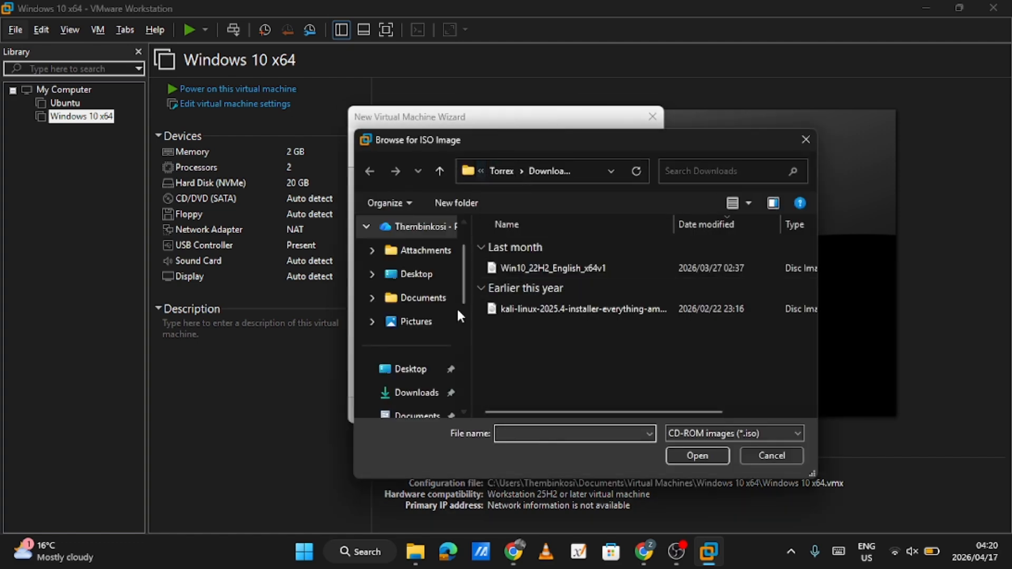
left_click(503, 172)
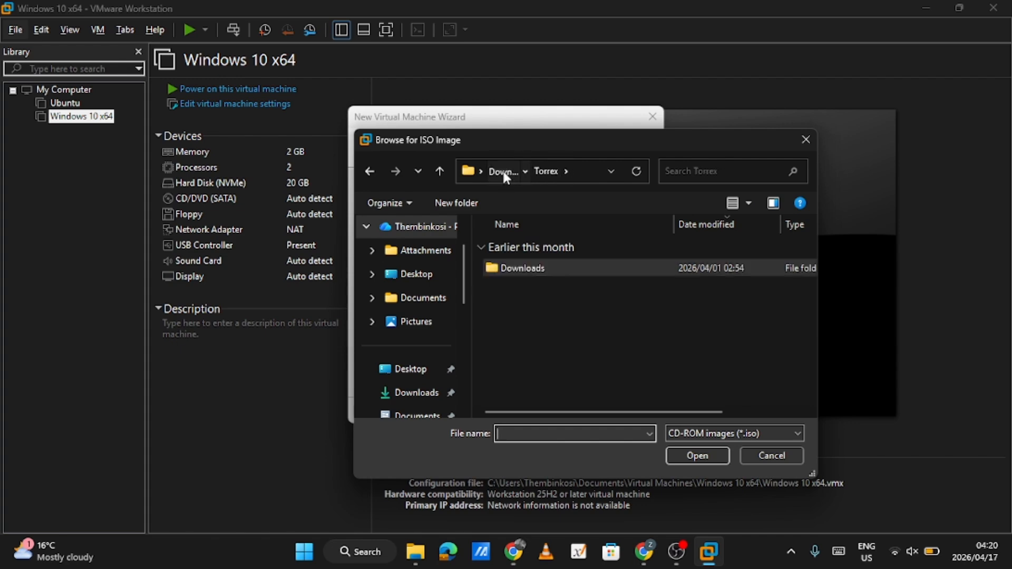
left_click(501, 169)
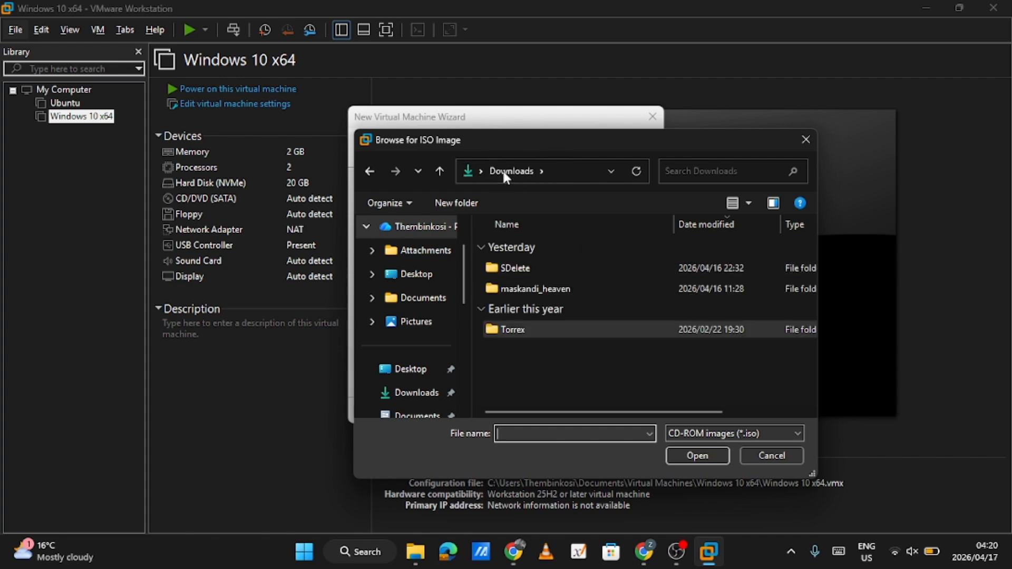
left_click(544, 324)
double_click(544, 324)
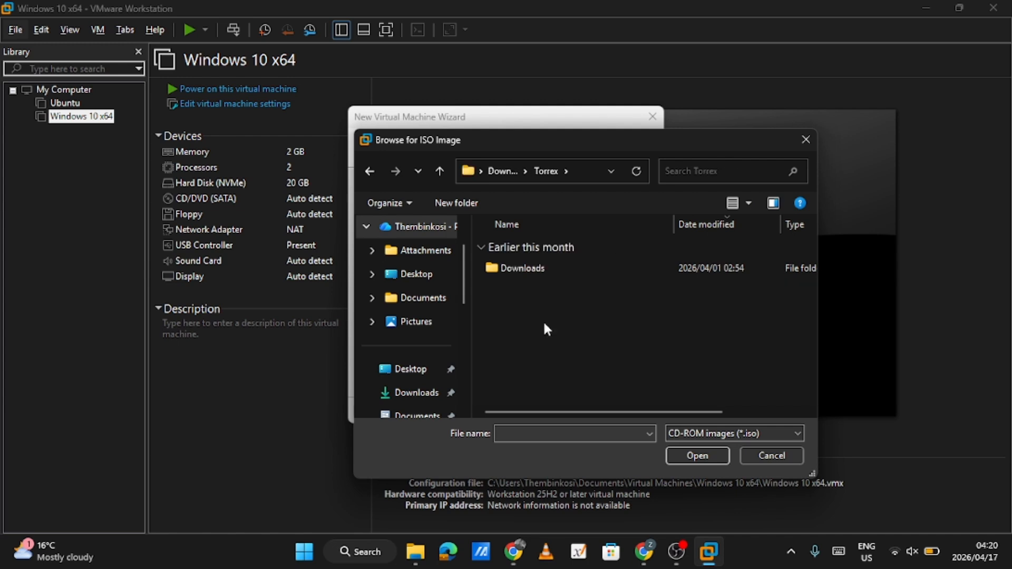
double_click(563, 266)
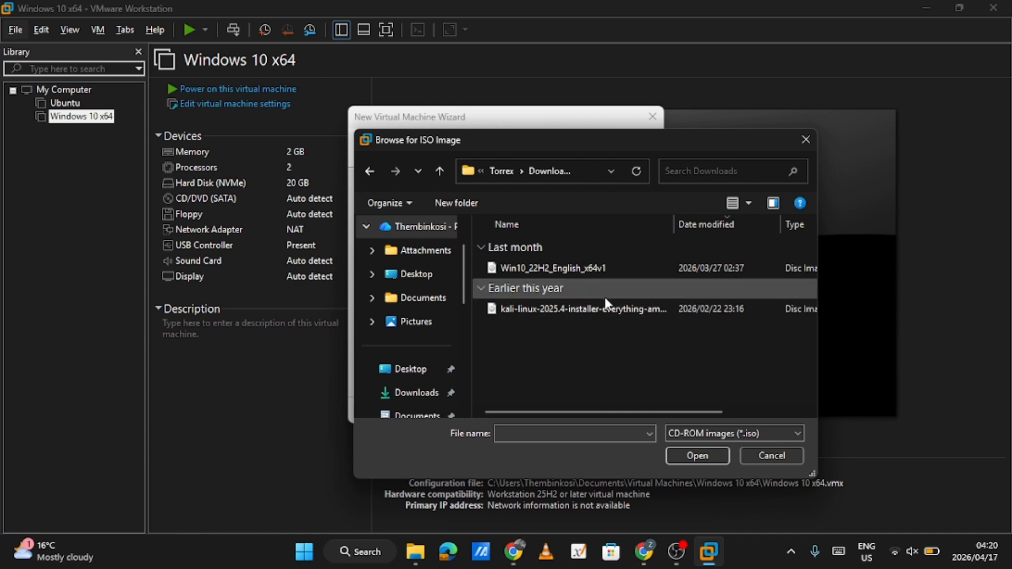
left_click(646, 309)
left_click(705, 453)
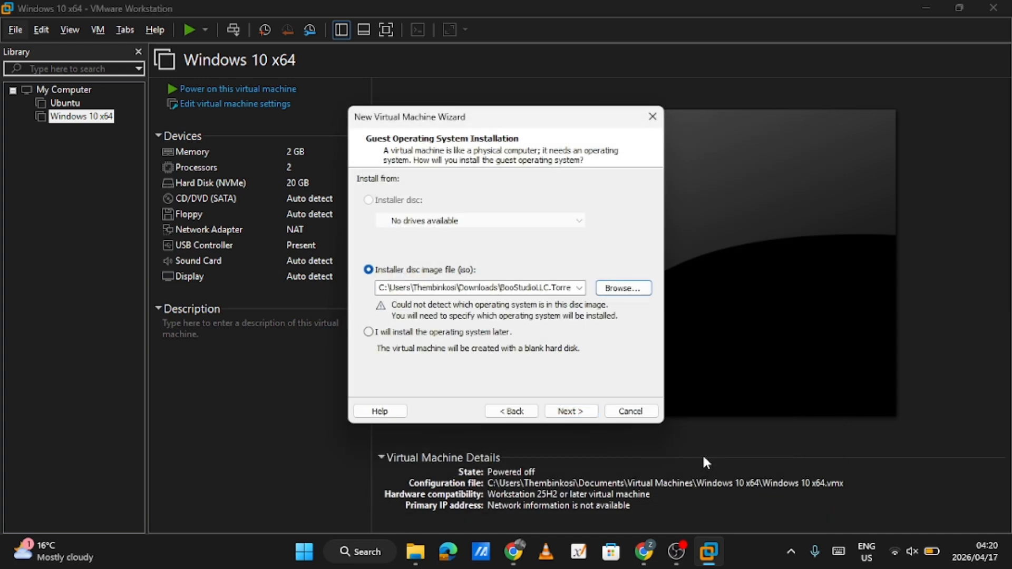
left_click(567, 411)
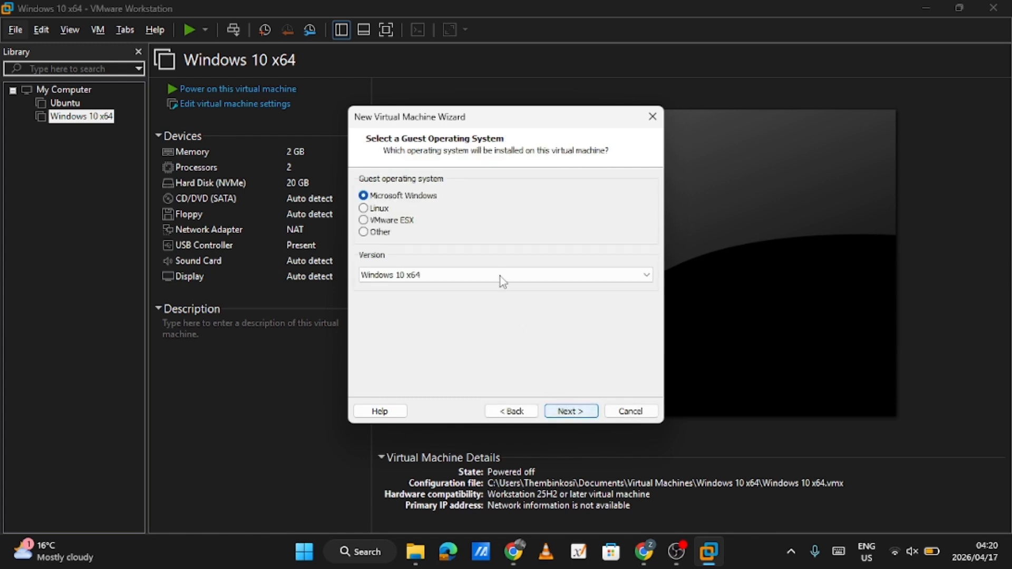
Set the guest operating system to Linux, version Ubuntu, and create the virtual machine with the default name, location and 20 GB split disk
left_click(377, 210)
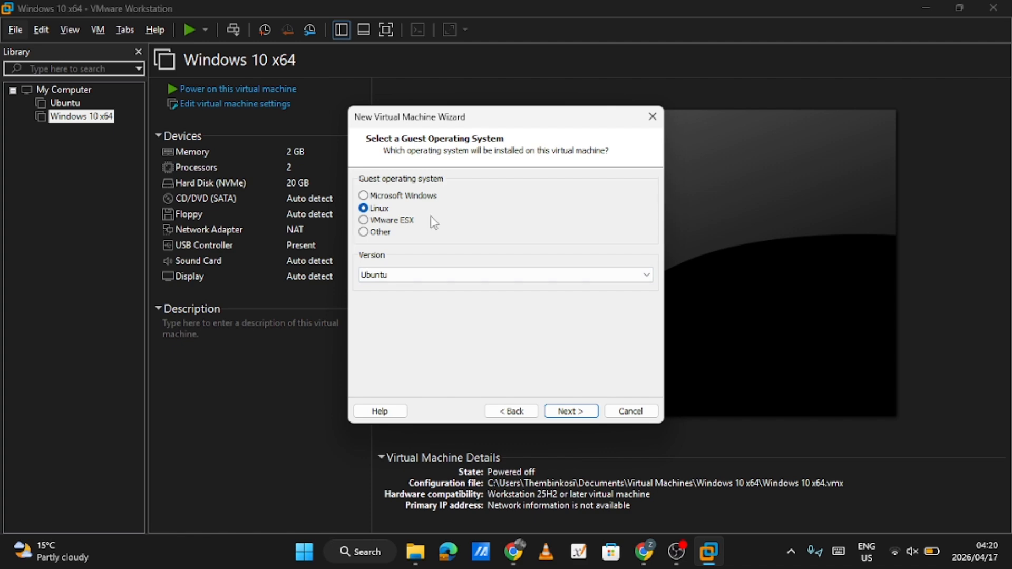
left_click(570, 411)
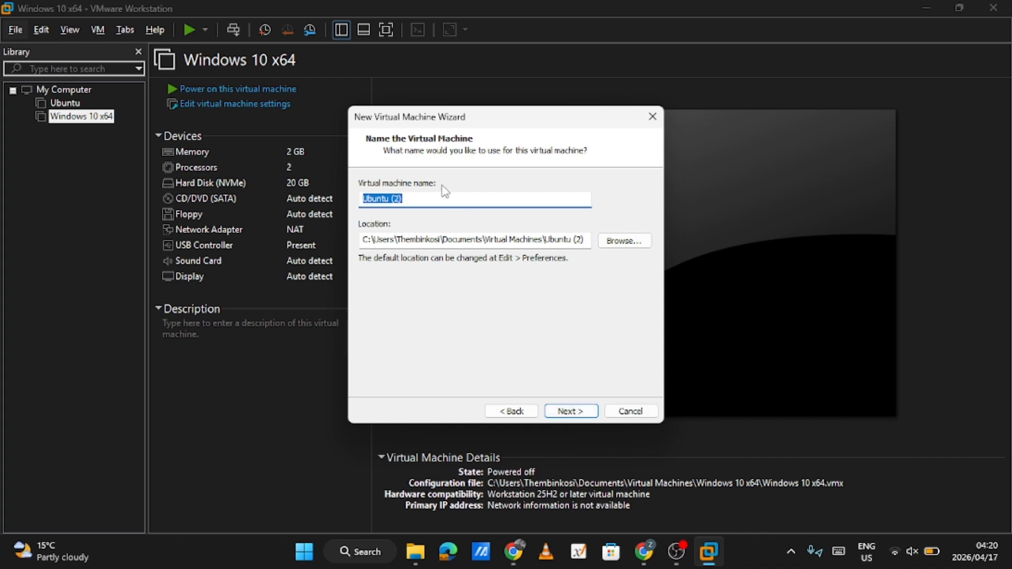
left_click(594, 415)
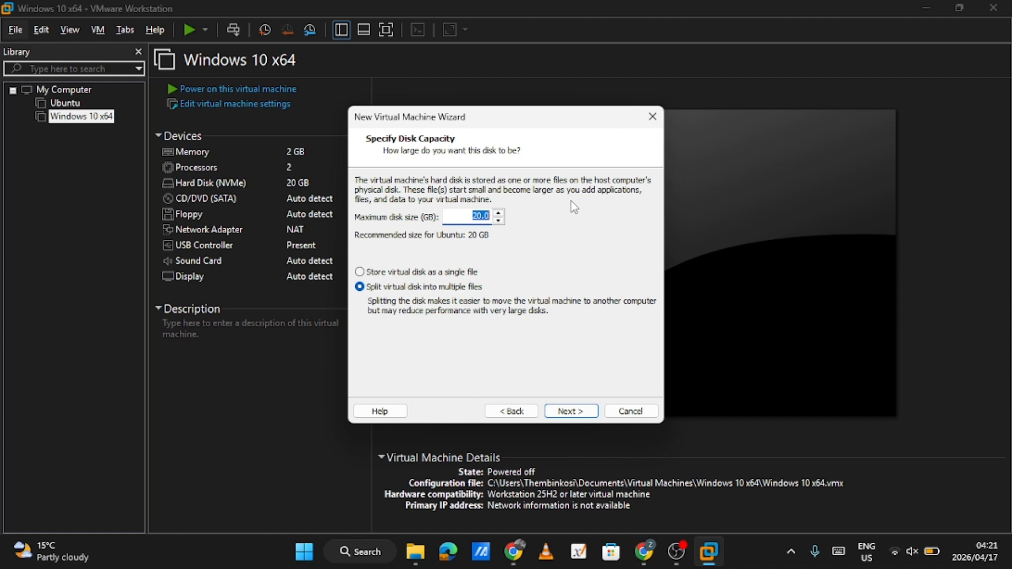
left_click(586, 416)
left_click(587, 416)
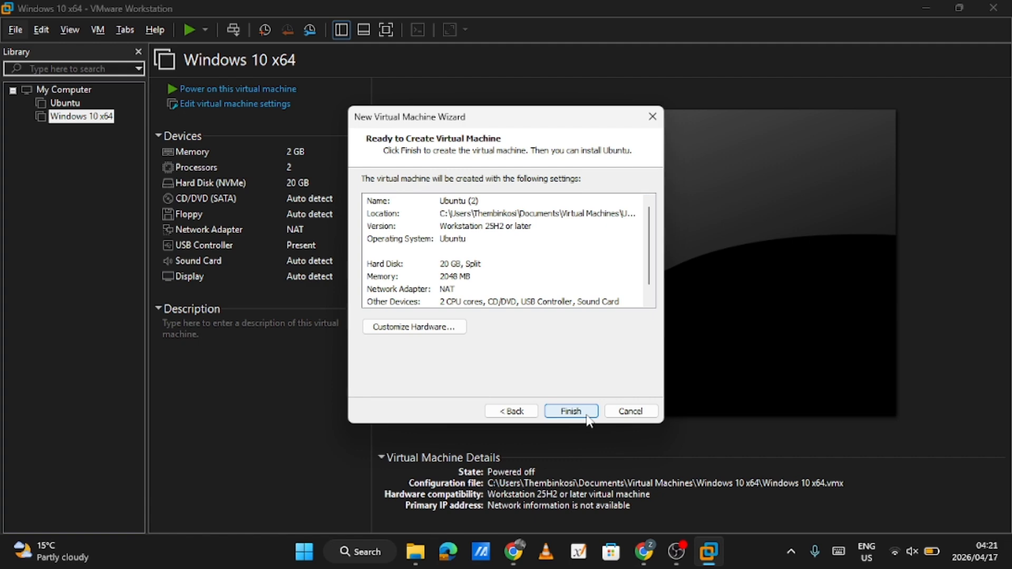
left_click(586, 416)
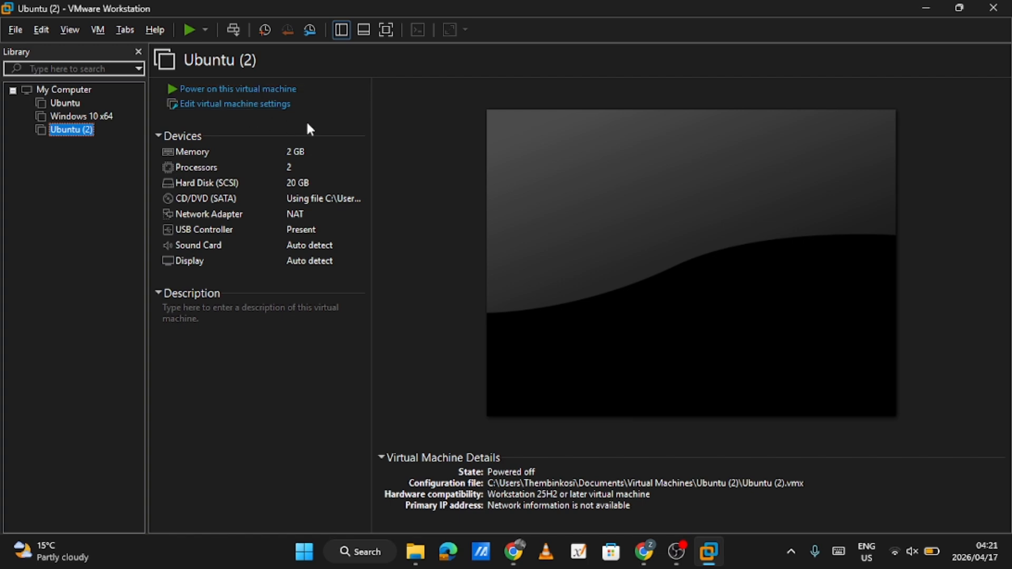
Power on the Ubuntu (2) virtual machine, dismiss the installation hint and start the non-graphical Install option of the Kali Linux installer
left_click(177, 95)
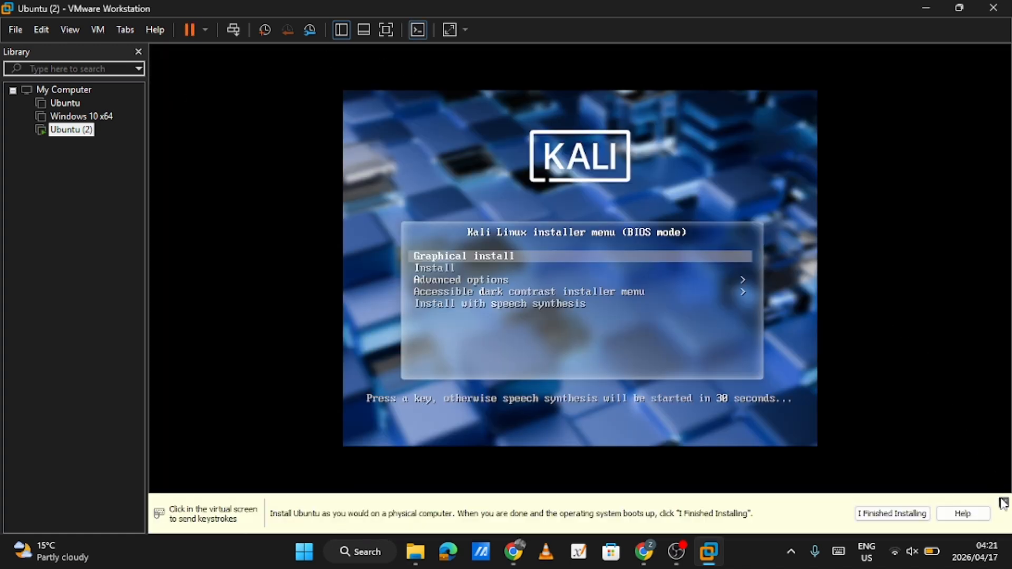
left_click(1004, 503)
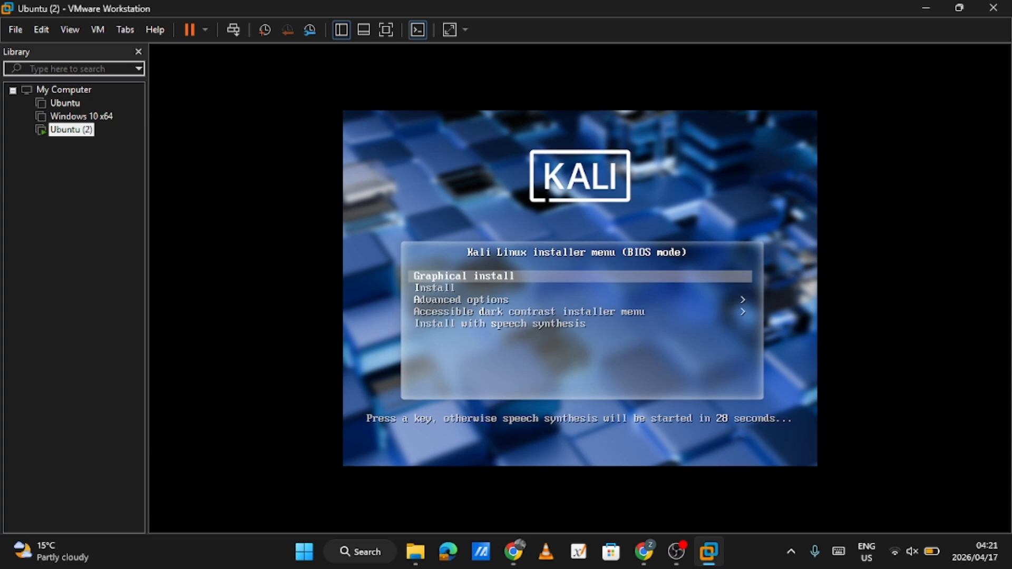
key("Down")
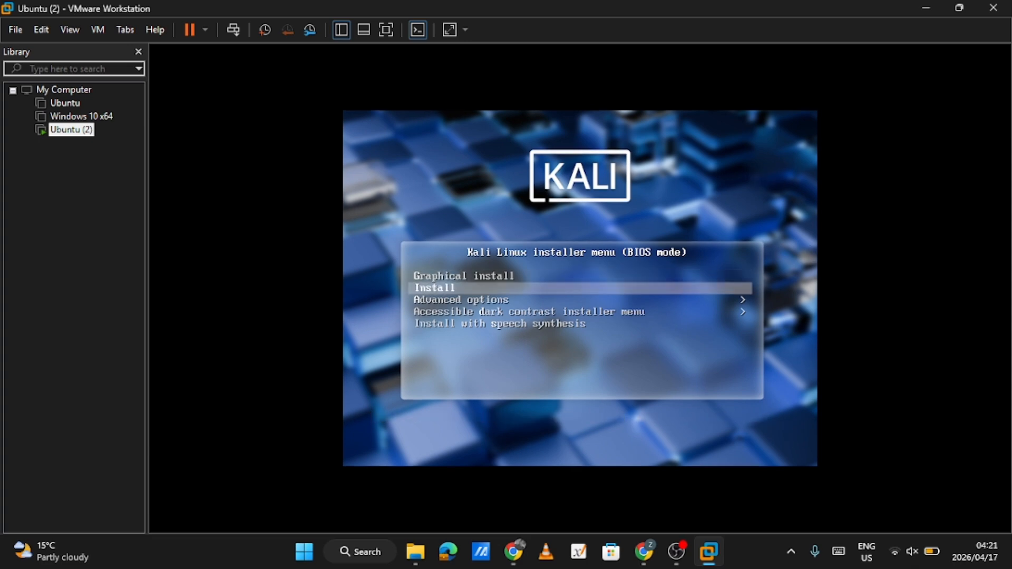
key("Up")
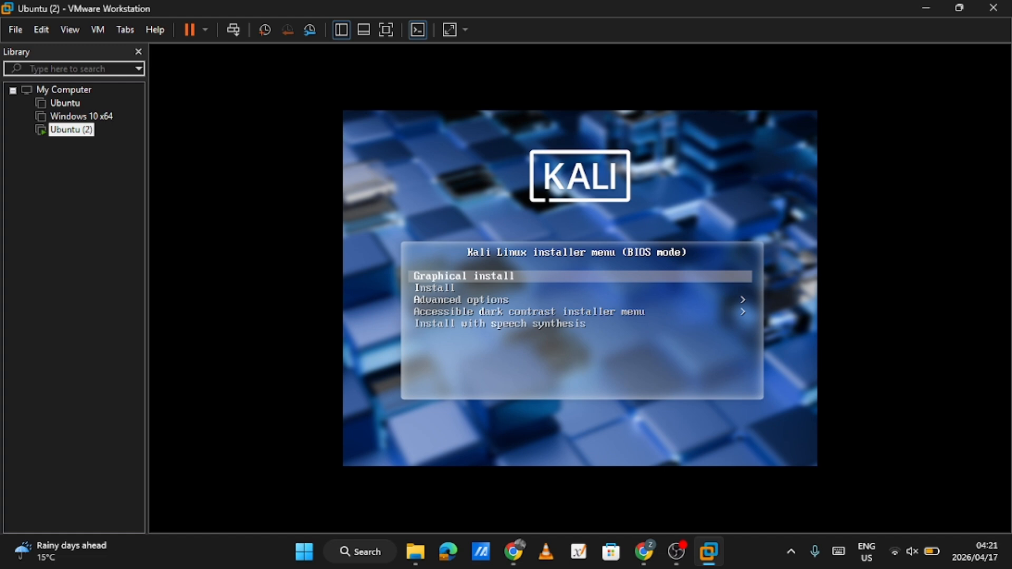
key("Down")
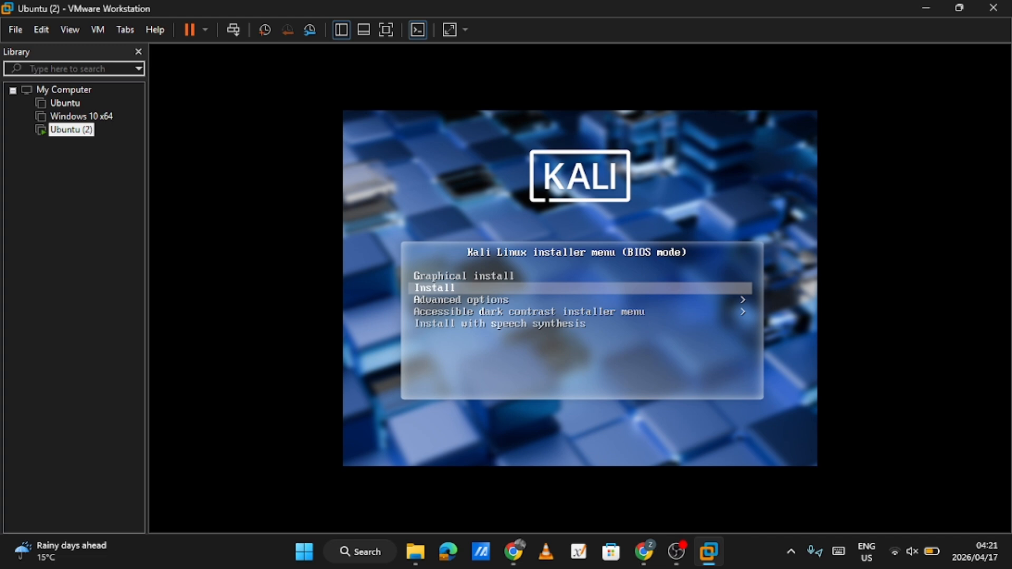
key("Return")
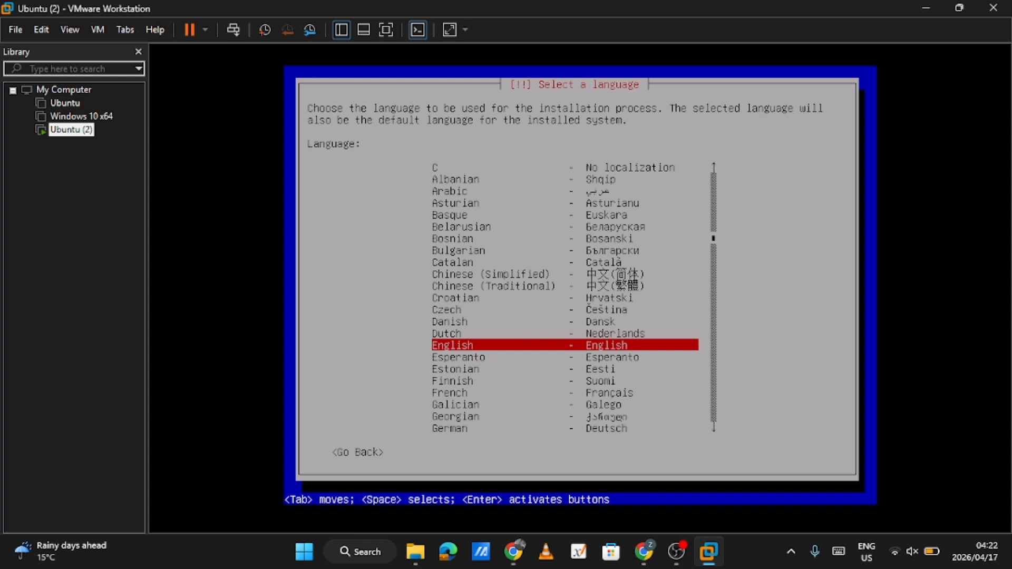
Choose English, United States and the American English keymap, and configure the network with hostname kali and an empty domain name
key("Return")
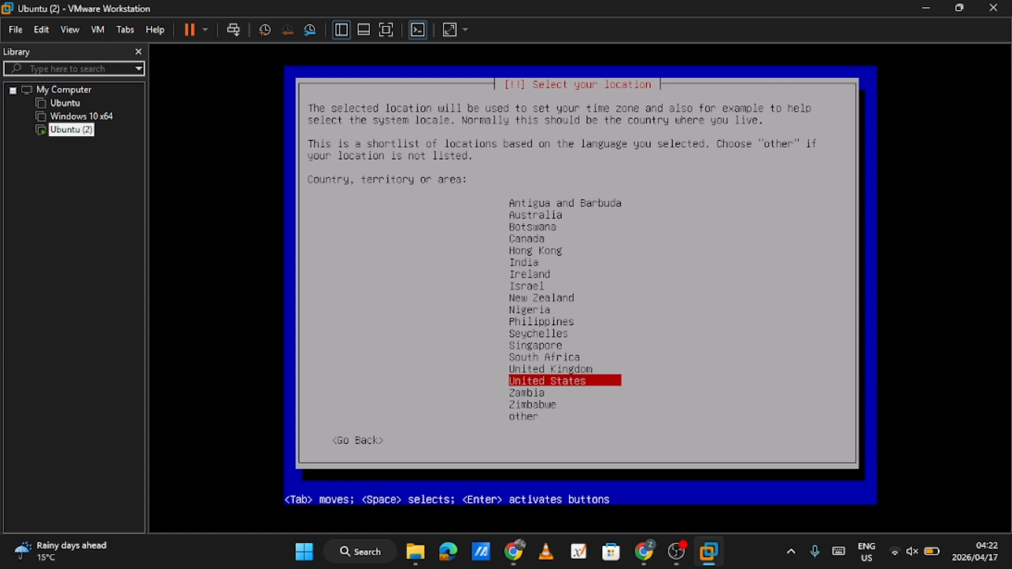
key("Return")
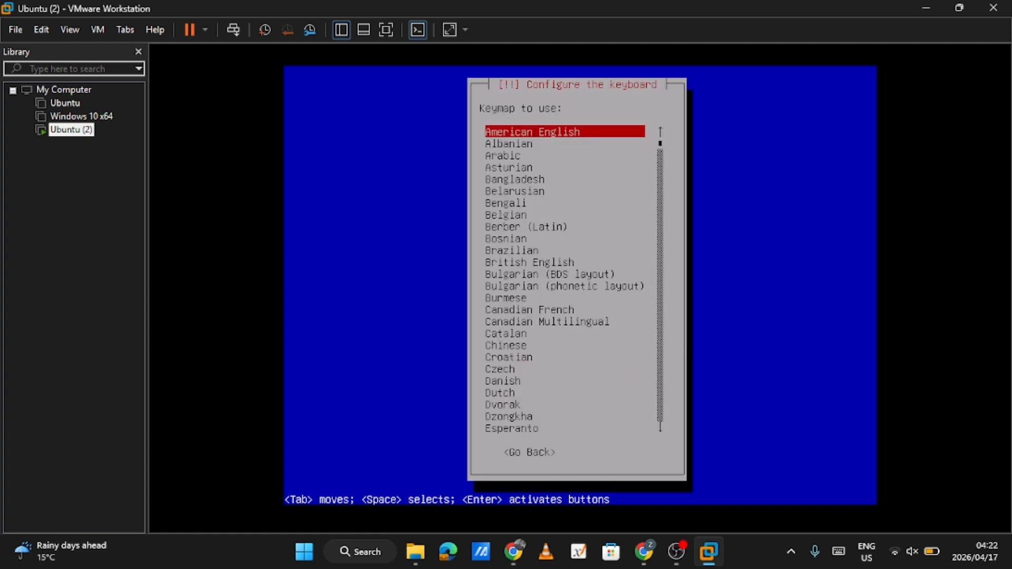
key("Return")
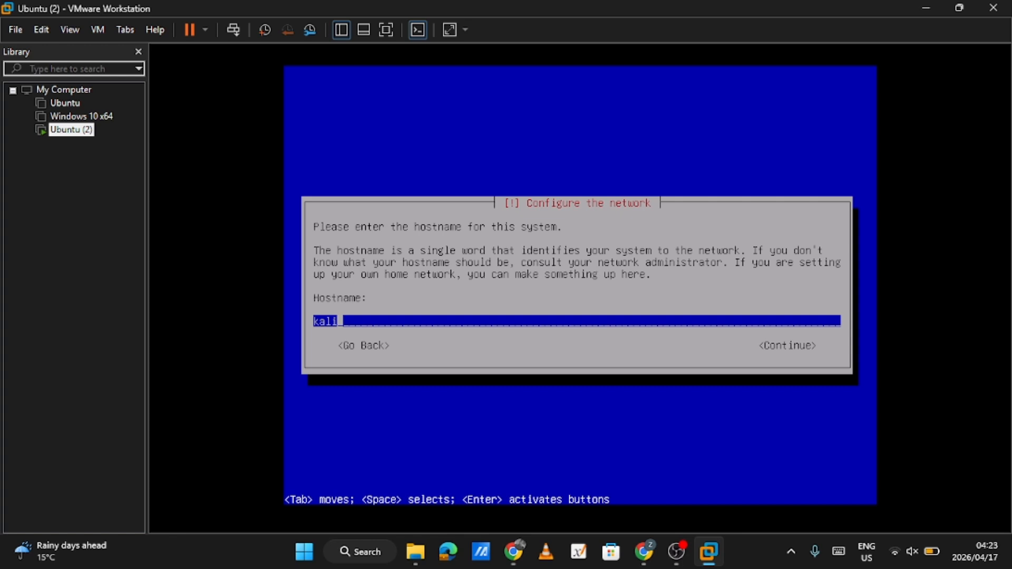
key("Return")
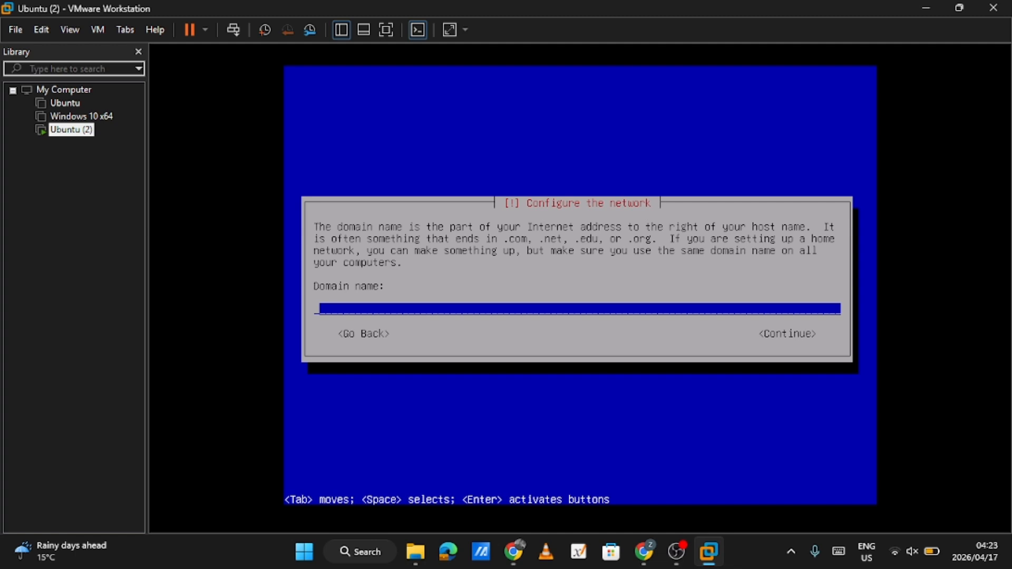
key("Return")
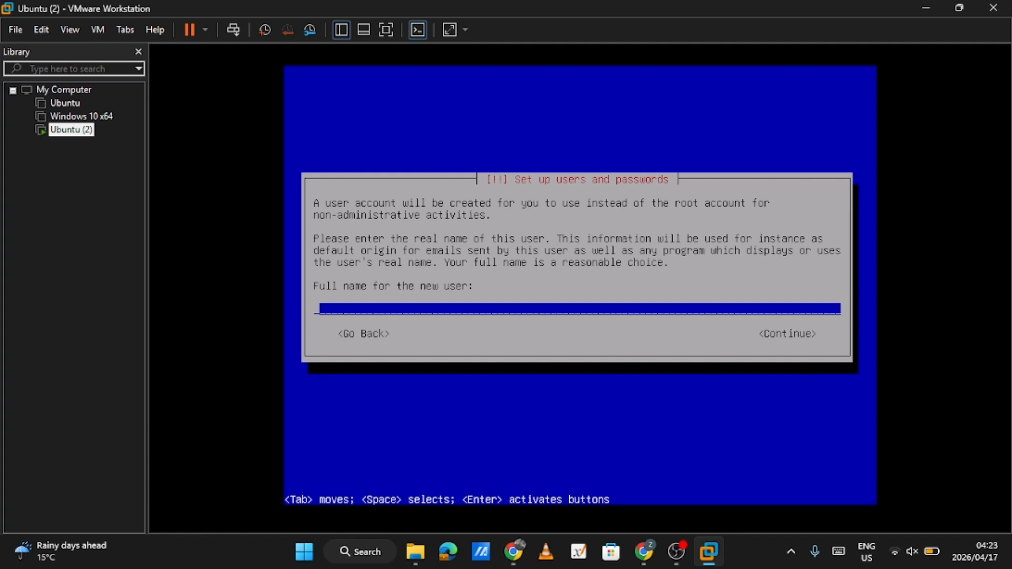
Enter the full name for the new user account and continue
type("sosuke Aize")
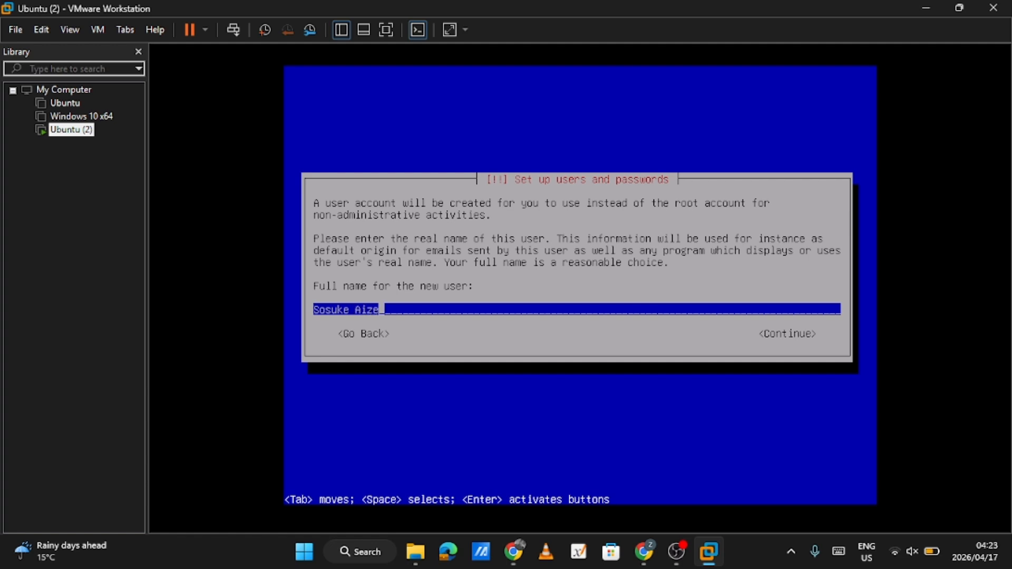
type("n")
key("Return")
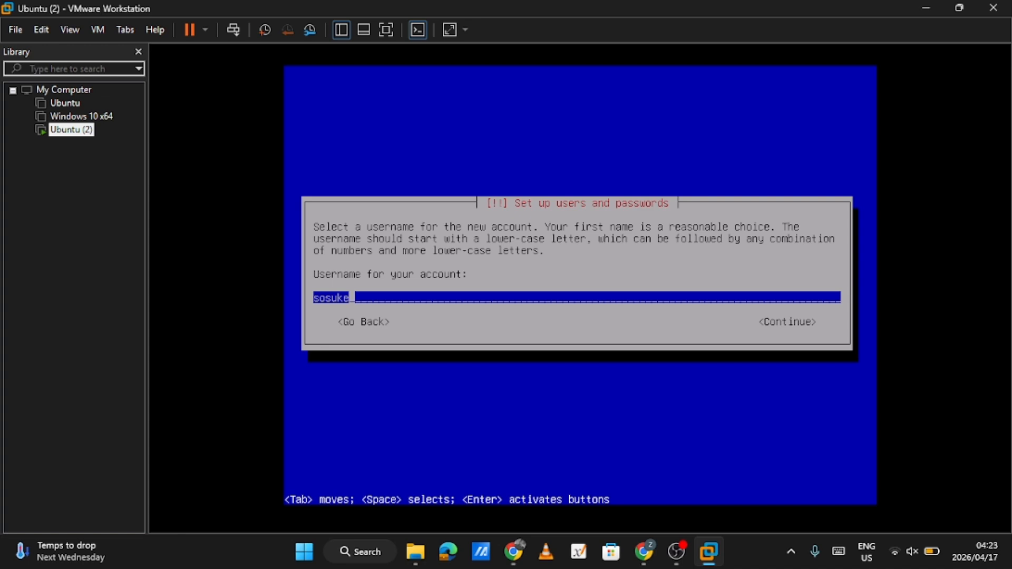
Replace the suggested account username with one based on the new user's surname and continue
key("BackSpace")
key("BackSpace")
key("BackSpace")
key("BackSpace")
key("BackSpace")
key("BackSpace")
type("aizen")
key("Return")
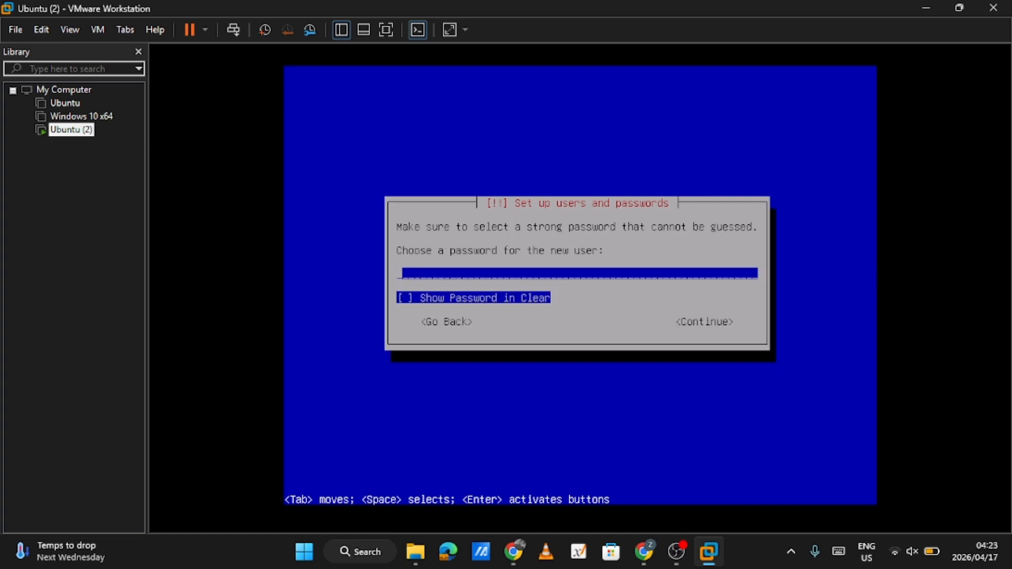
Enter the new user's account password and re-enter it for verification
left_click(706, 60)
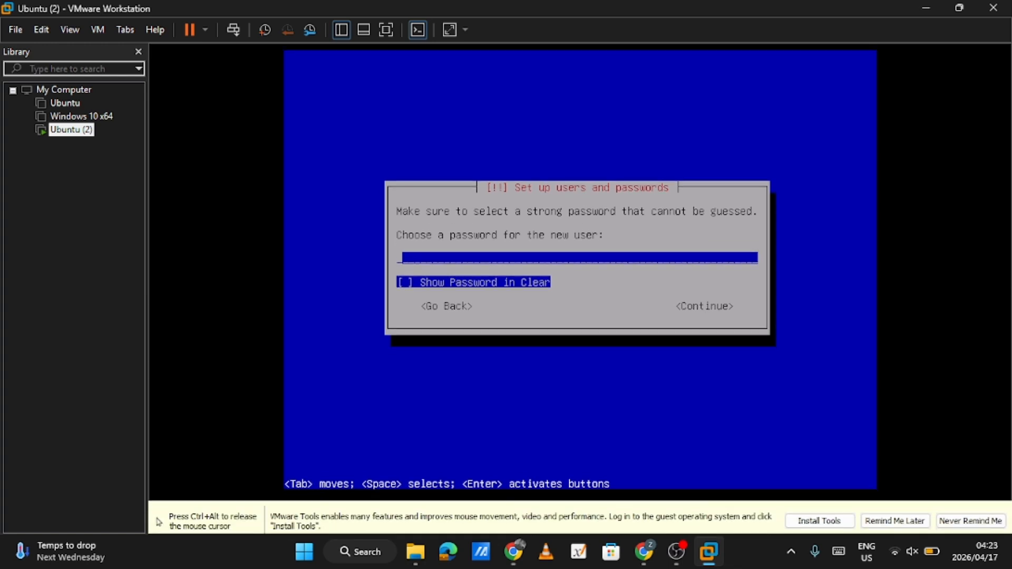
type("******")
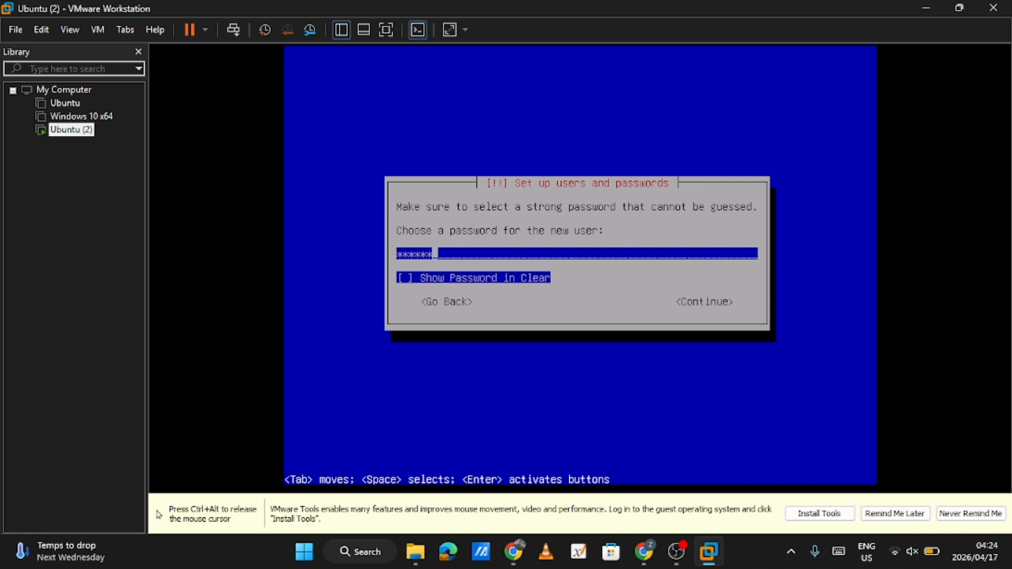
key("Return")
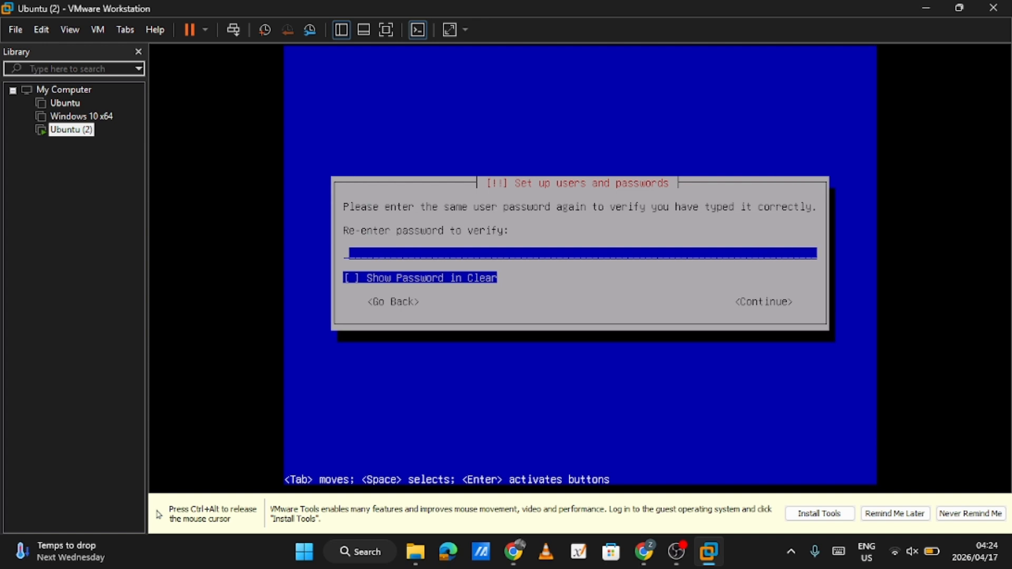
type("******")
key("Return")
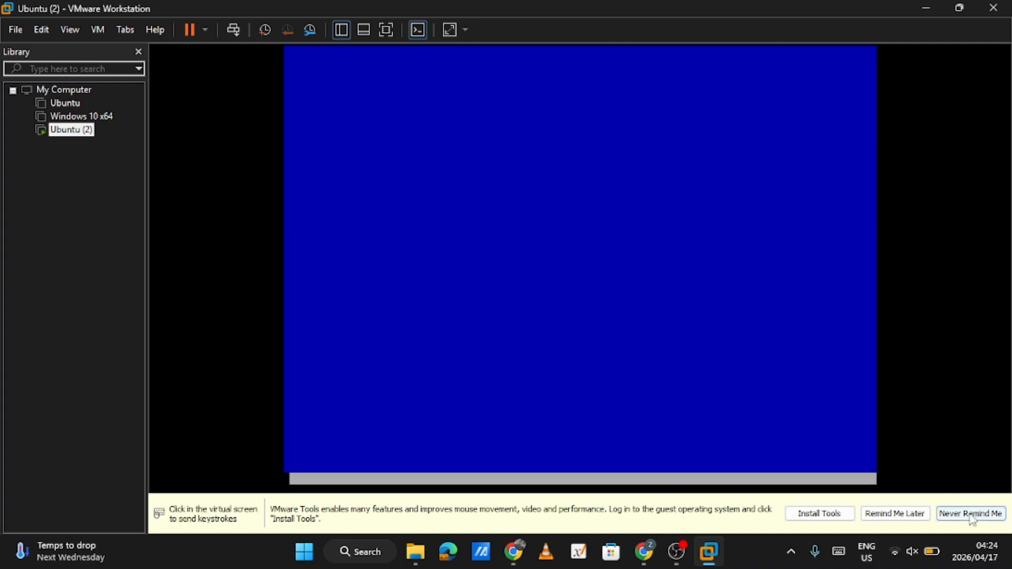
Postpone the VMware Tools reminder and write guided partitioning to the entire sda disk, with all files in one partition
left_click(895, 514)
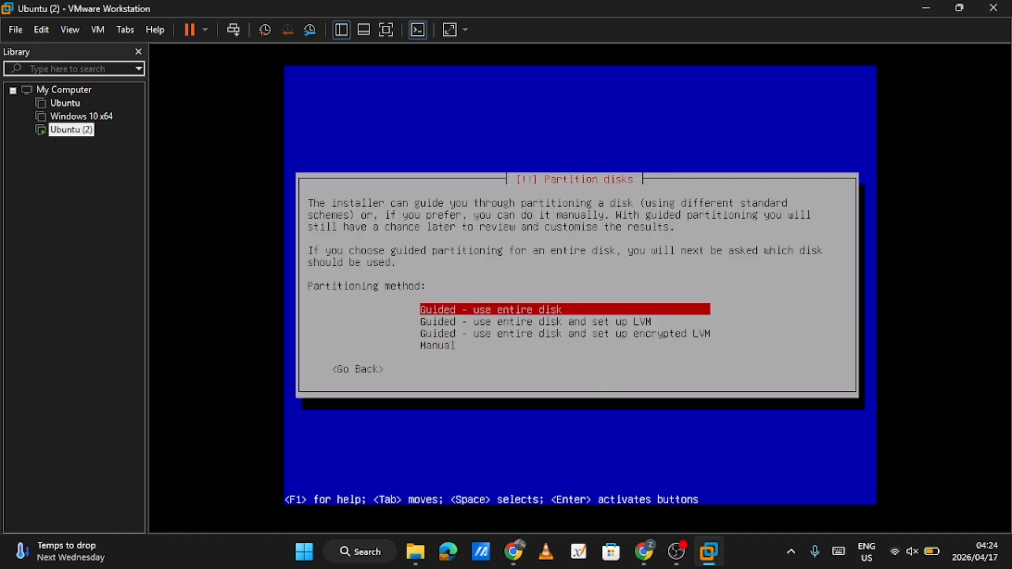
key("Return")
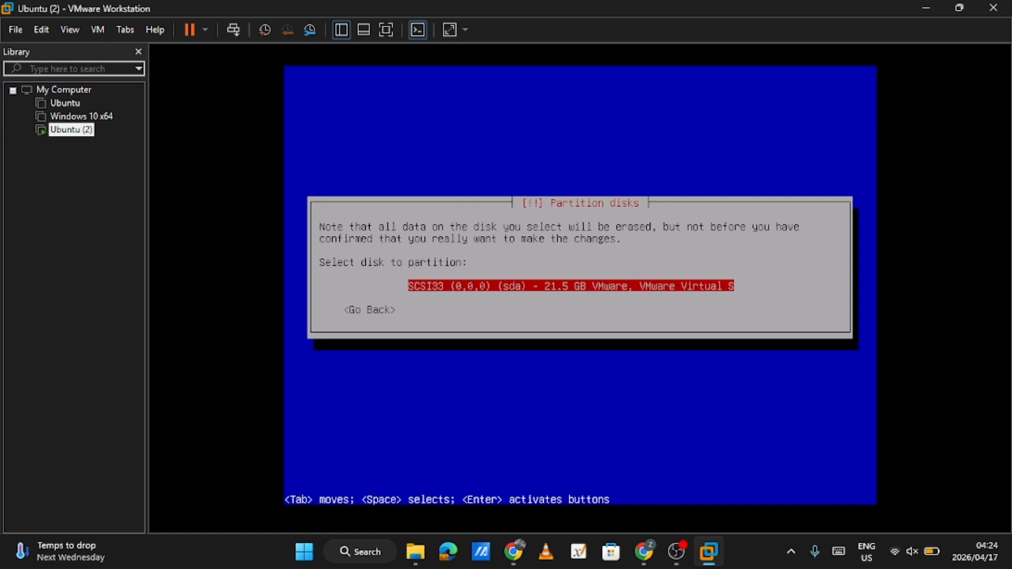
key("Return")
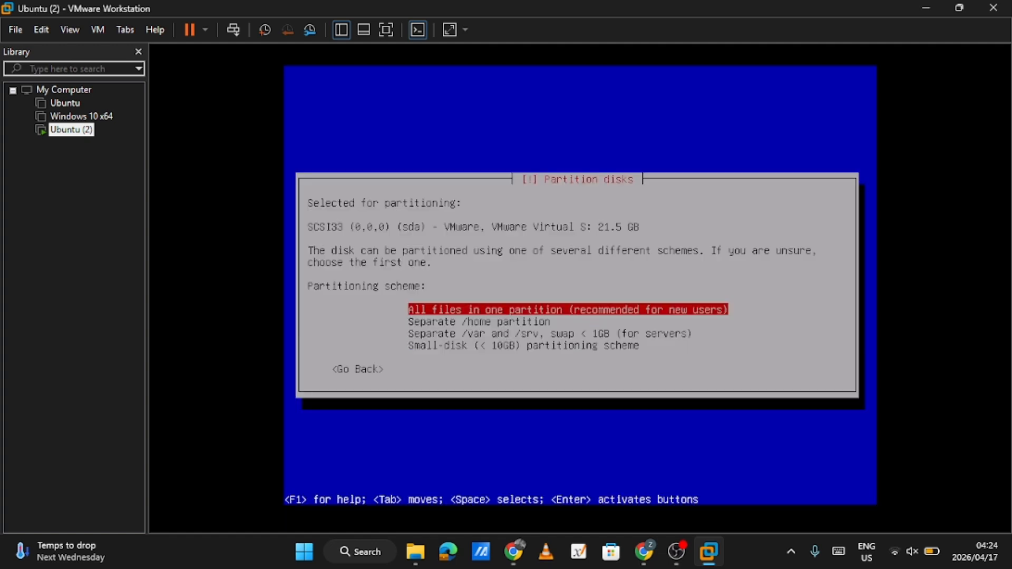
key("Return")
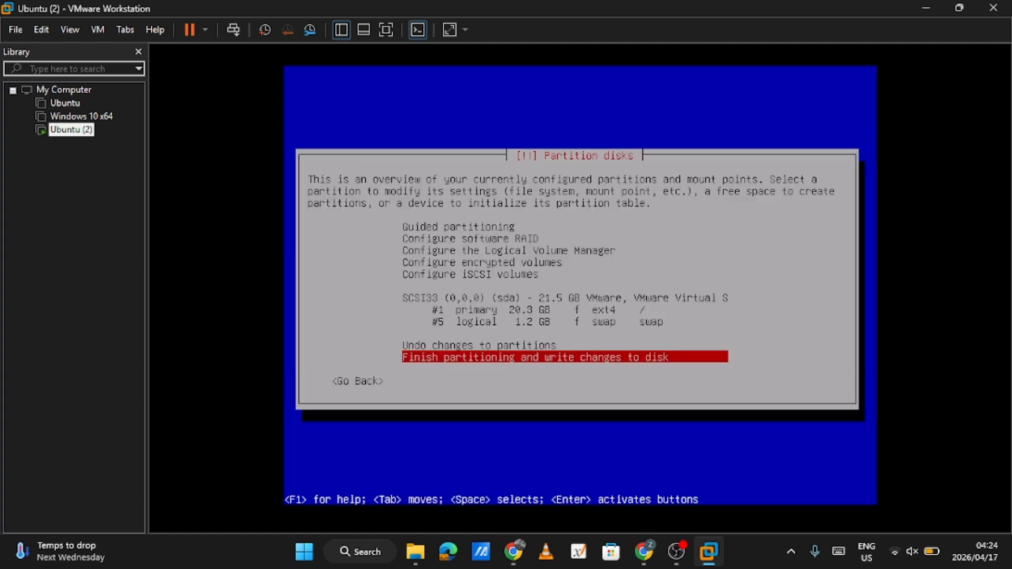
key("Return")
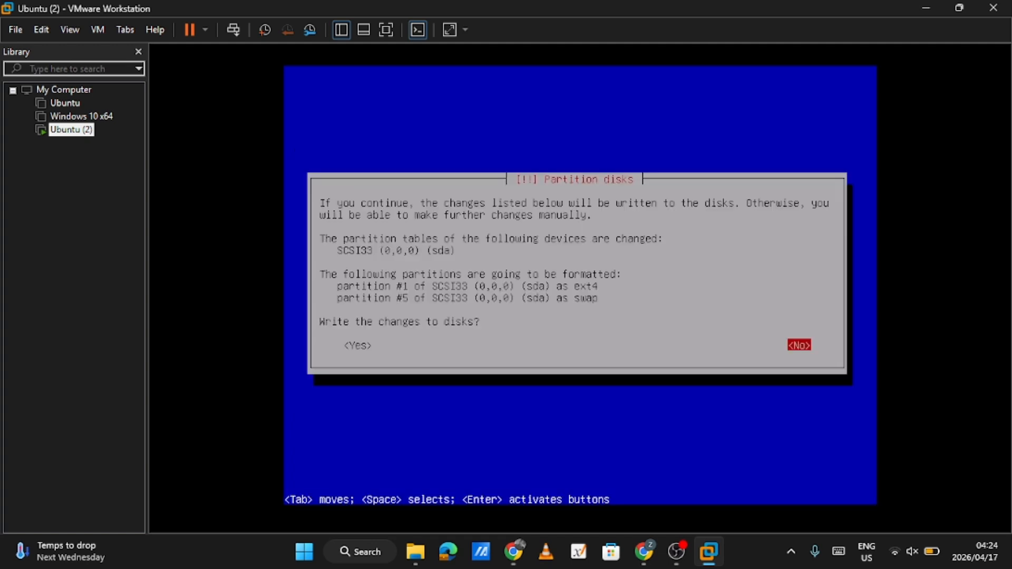
key("Tab")
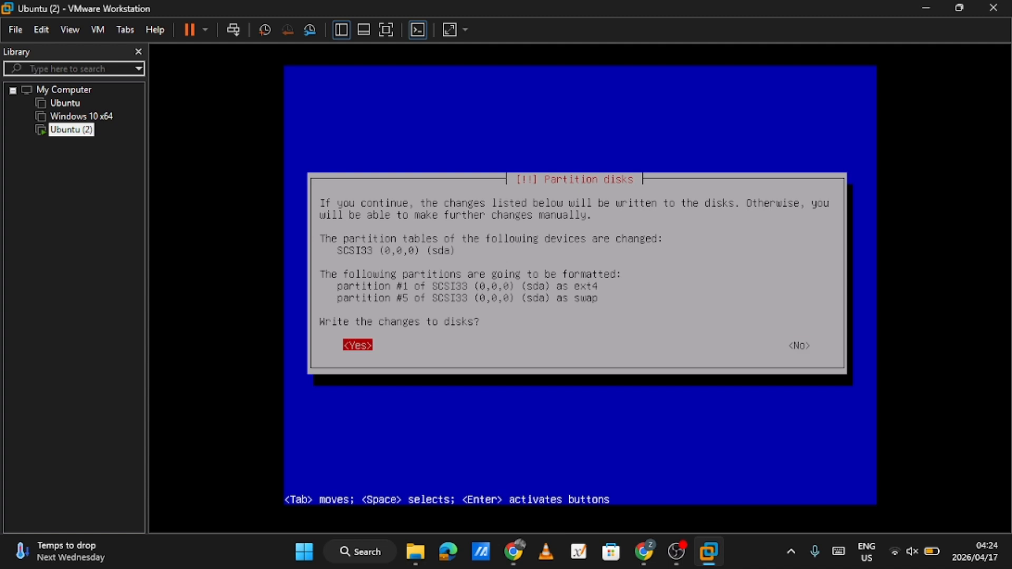
key("Return")
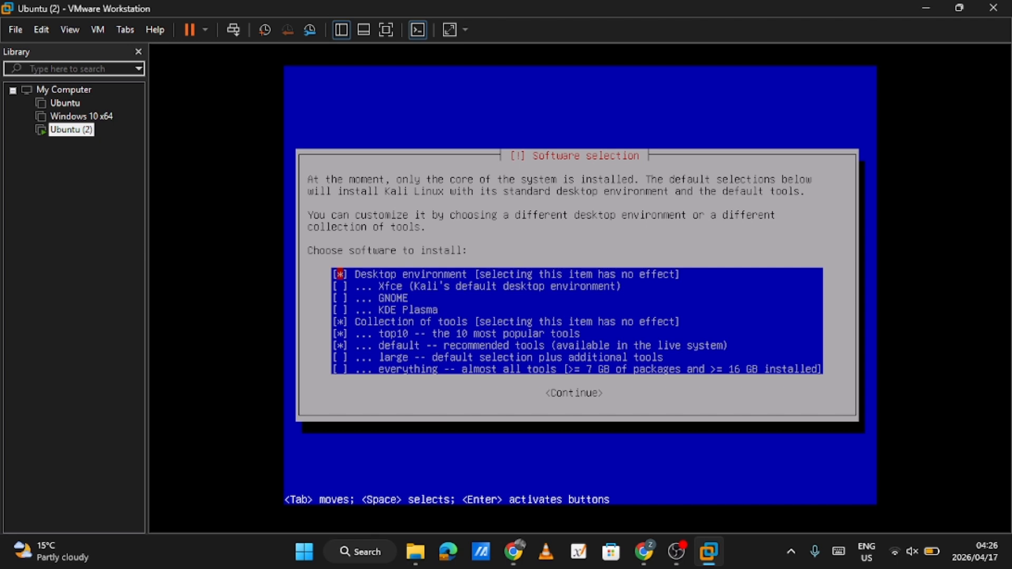
Select the Xfce desktop environment with the top10 and default tool collections, and install the chosen software
key("Down")
key("Down")
key("Down")
key("Down")
key("Down")
key("Down")
key("Down")
key("Down")
key("Up")
key("Up")
key("Tab")
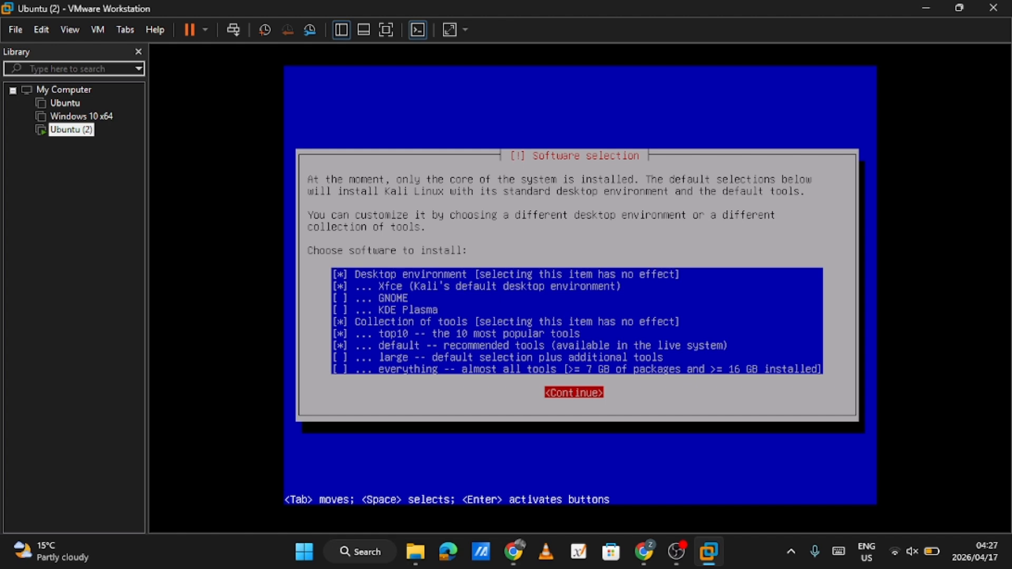
key("Return")
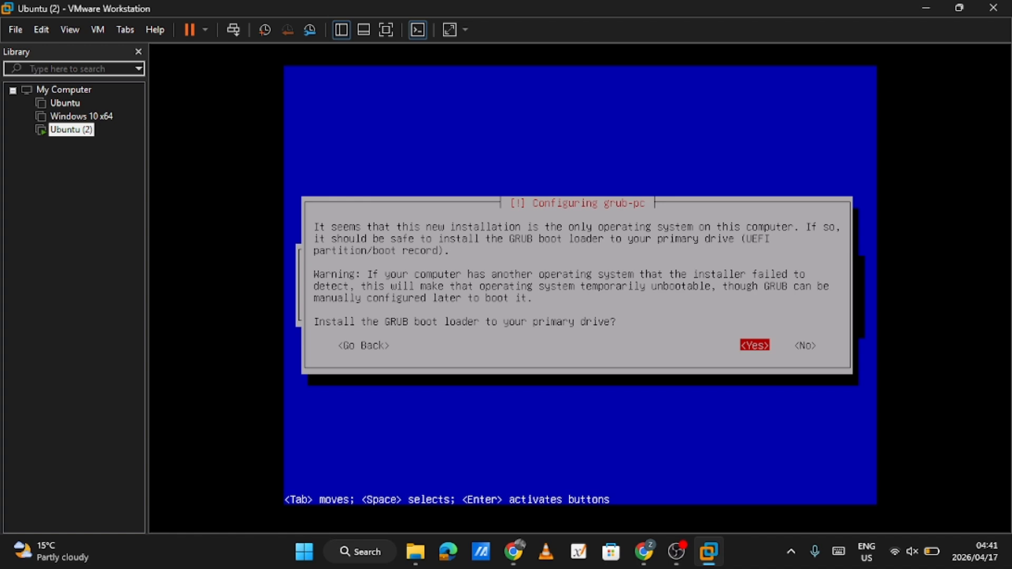
Install the GRUB boot loader to the primary drive /dev/sda, and finish the installation by rebooting into the new system
key("Return")
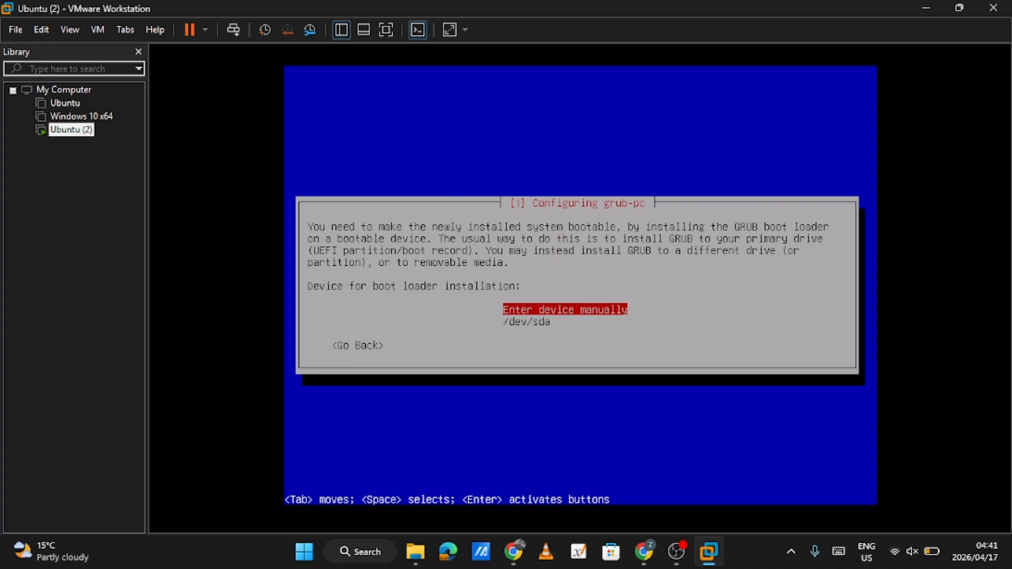
key("Down")
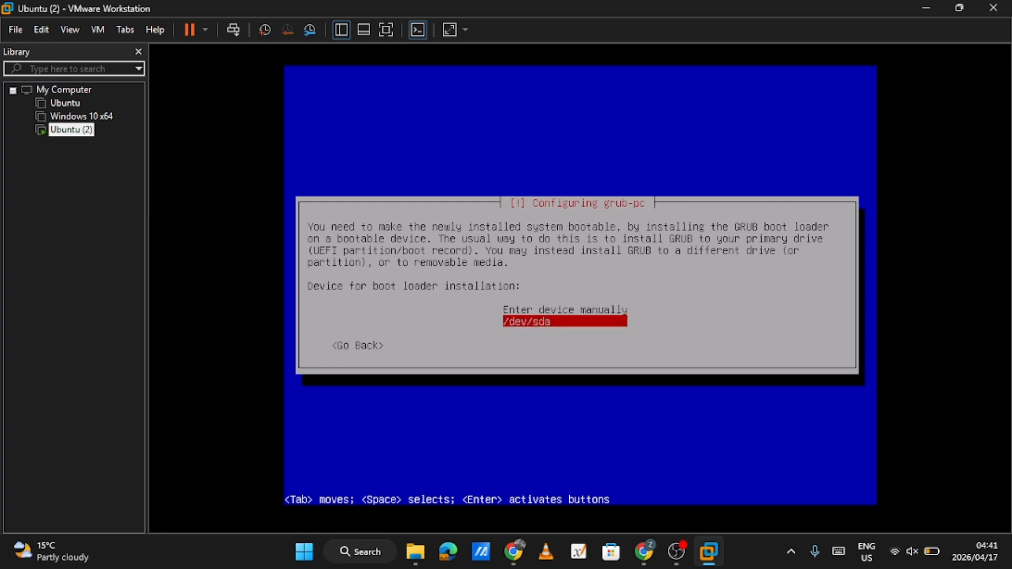
key("Return")
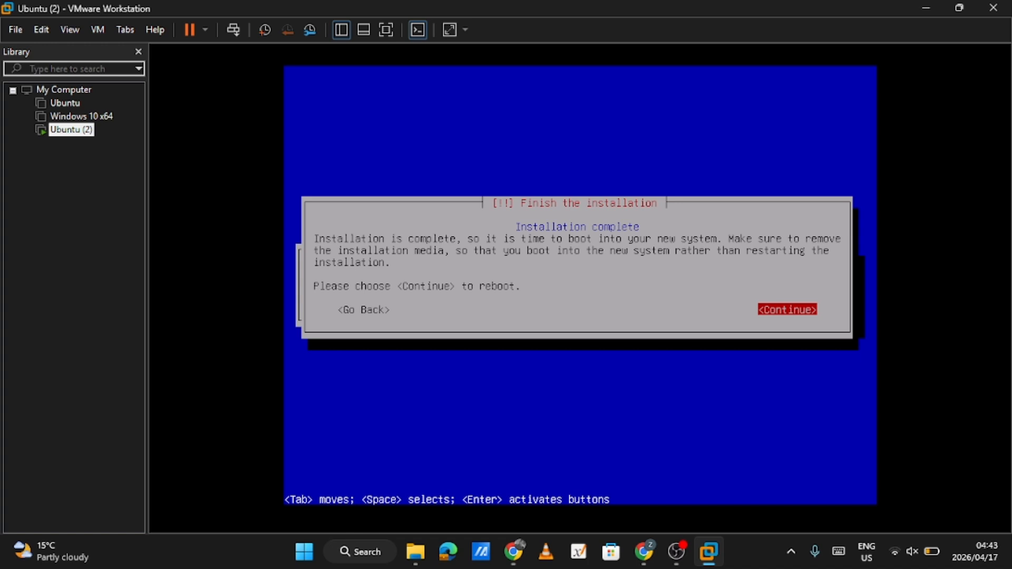
key("Return")
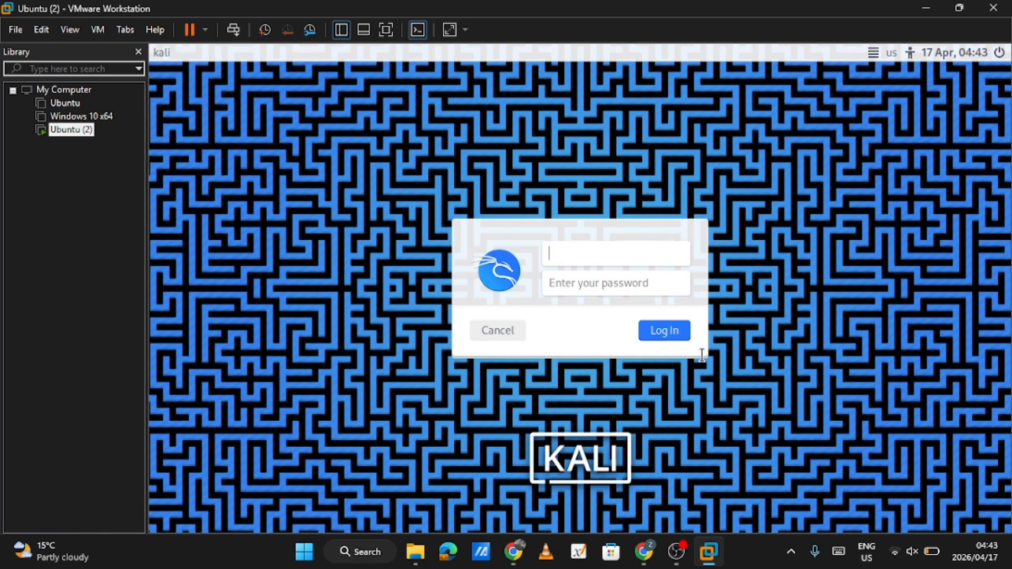
Log in to Kali with the new account's username and password
type("a")
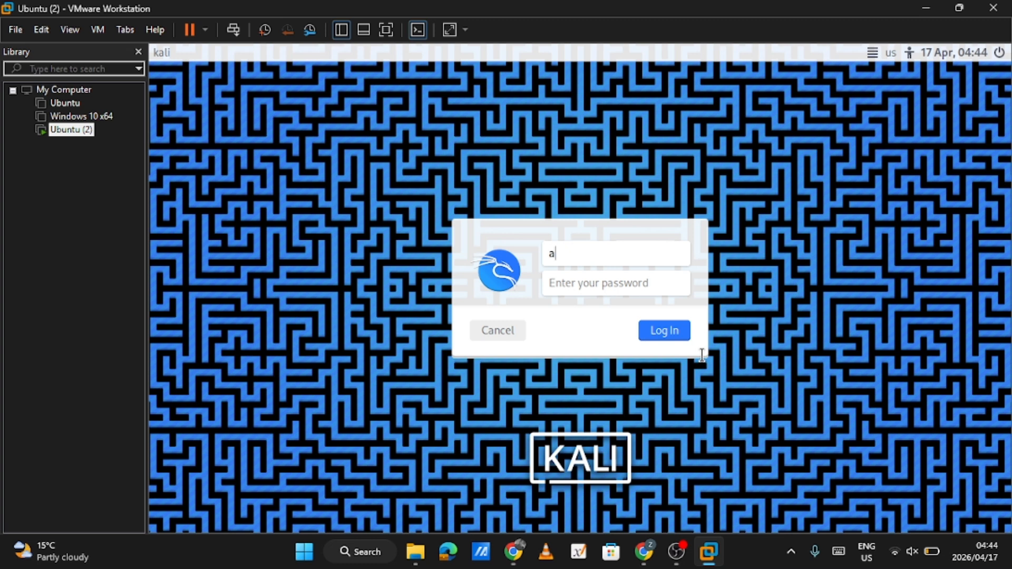
type("izen")
left_click(612, 276)
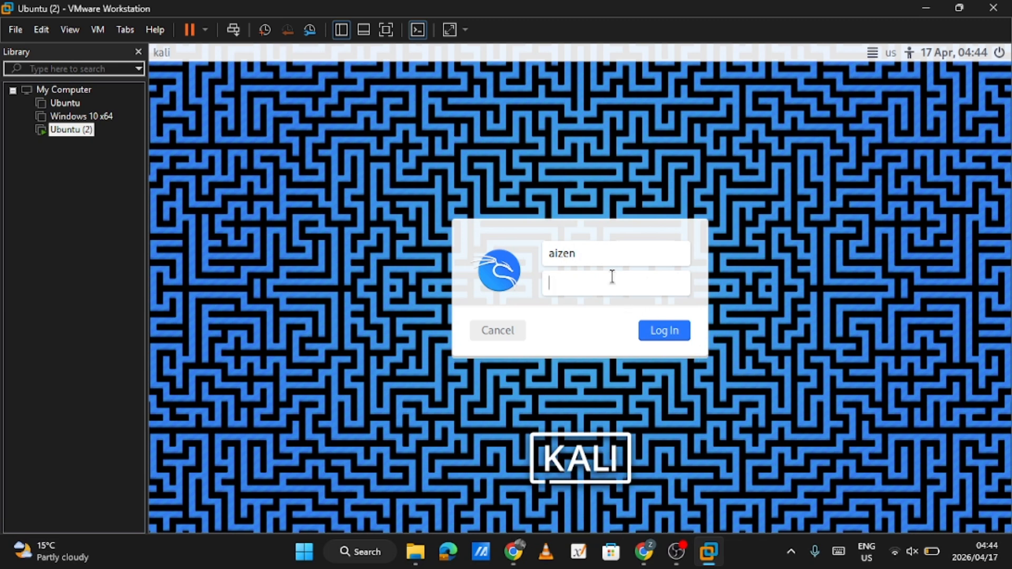
type("a*****")
key("Return")
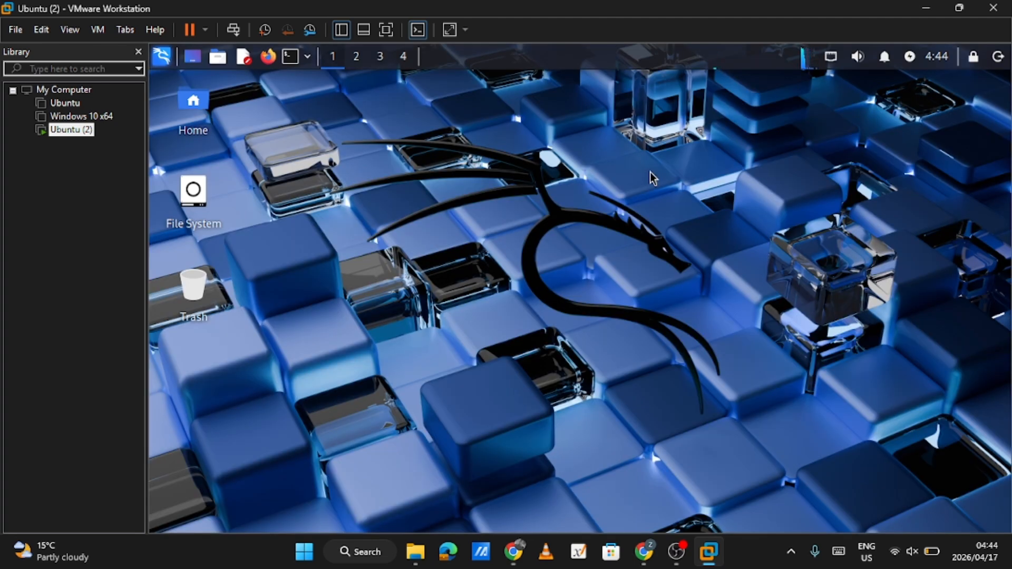
Examine the wallpaper choices and the available background folders in the Kali desktop settings, and close the settings
right_click(507, 143)
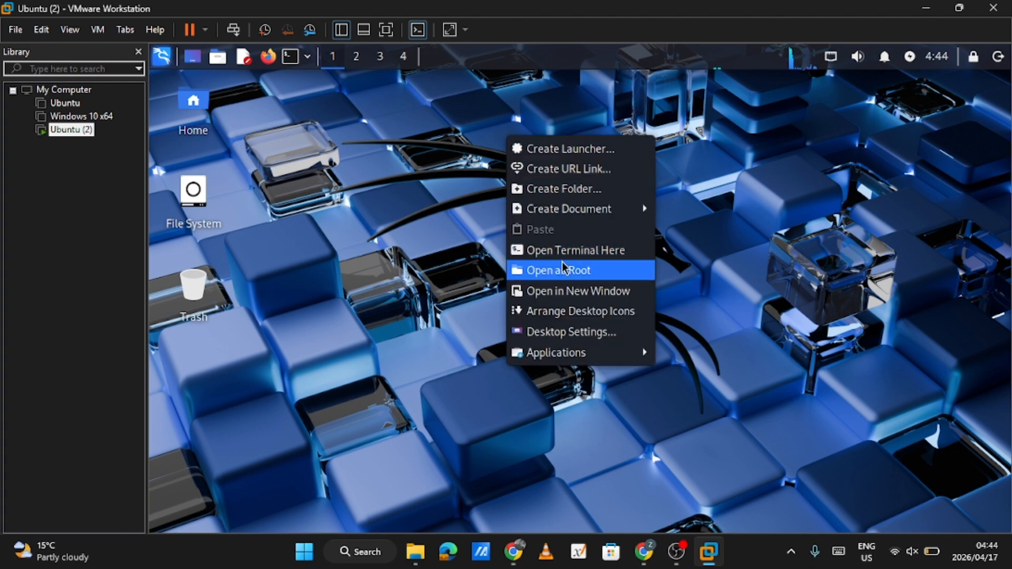
left_click(571, 332)
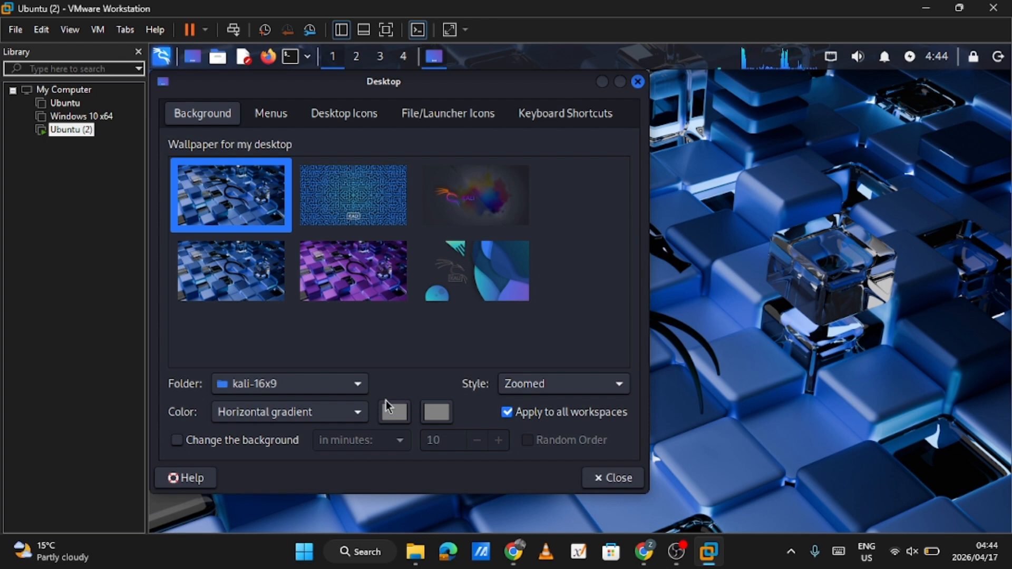
left_click(353, 390)
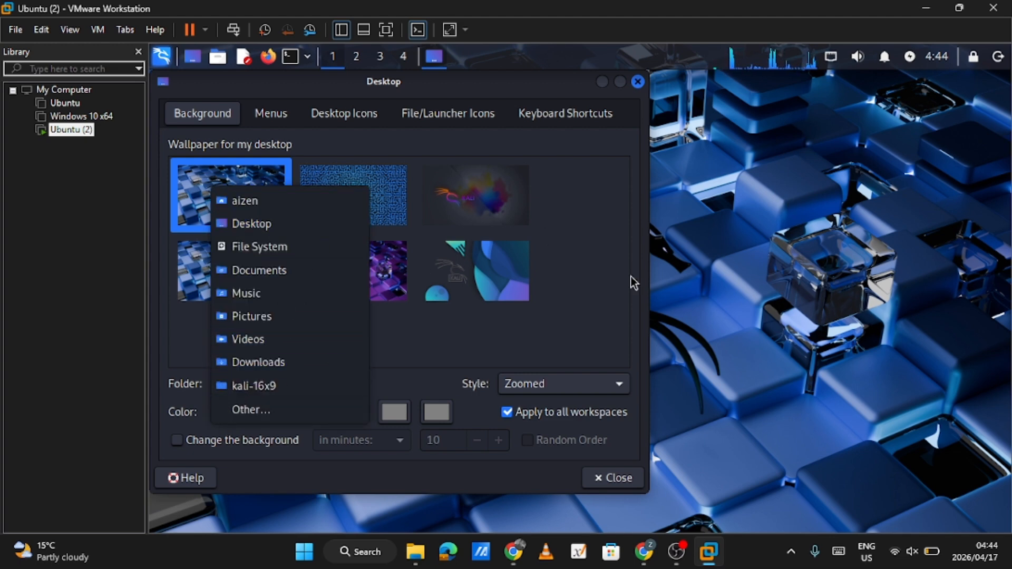
left_click(590, 269)
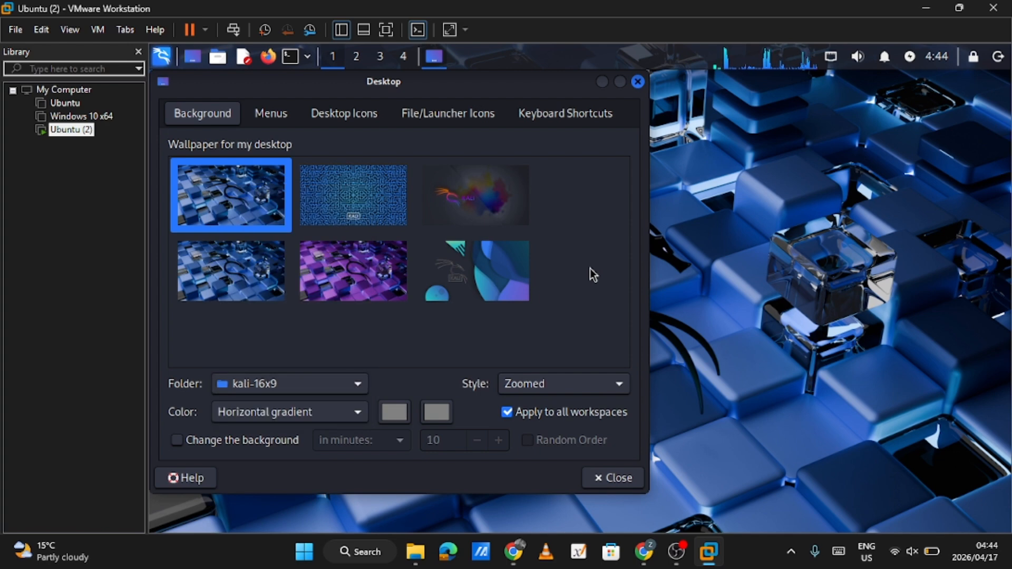
left_click(611, 477)
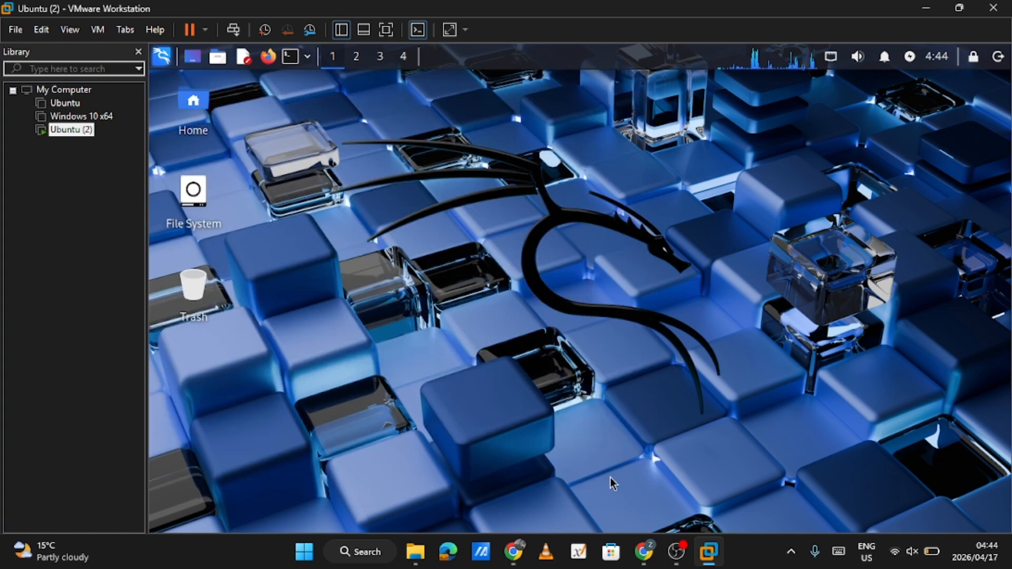
Open a terminal in Kali and apply the GreenOnBlack color scheme in its appearance preferences
left_click(287, 58)
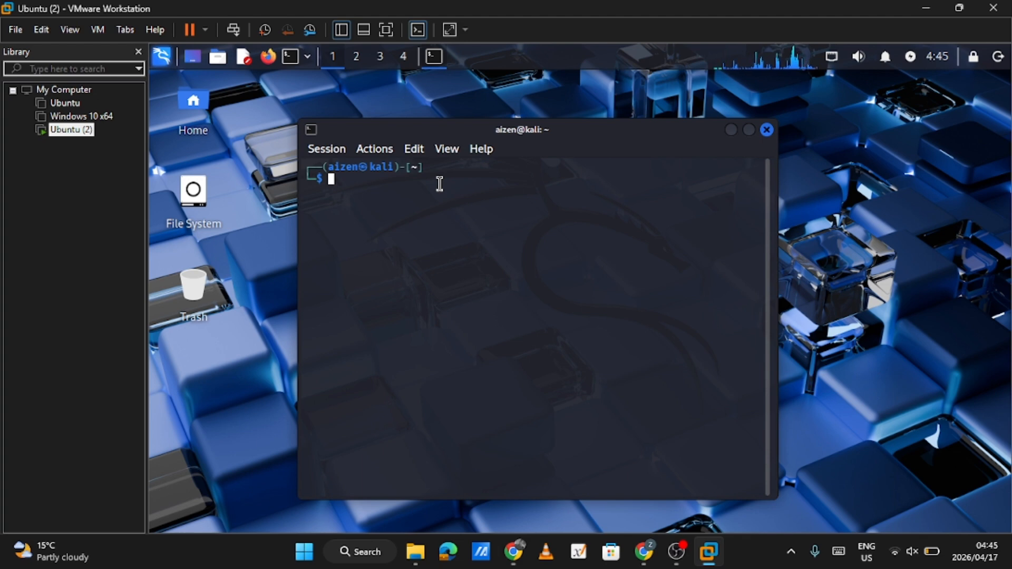
right_click(459, 227)
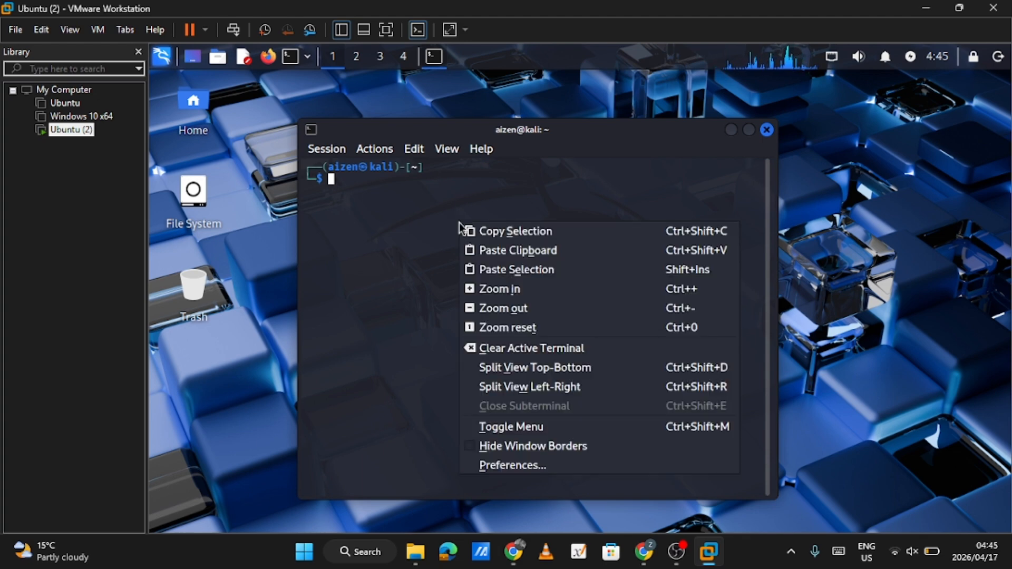
left_click(518, 464)
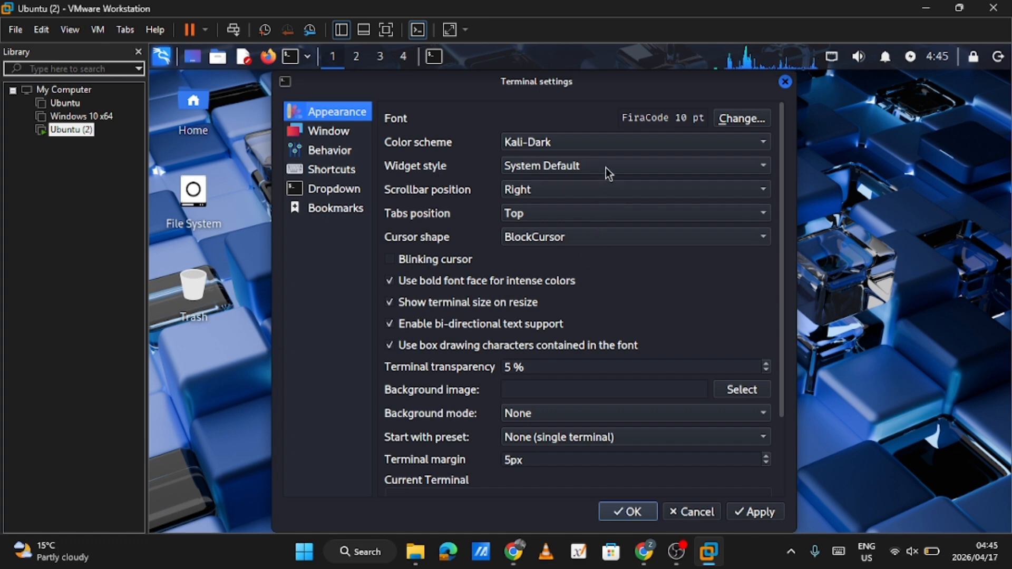
left_click(679, 144)
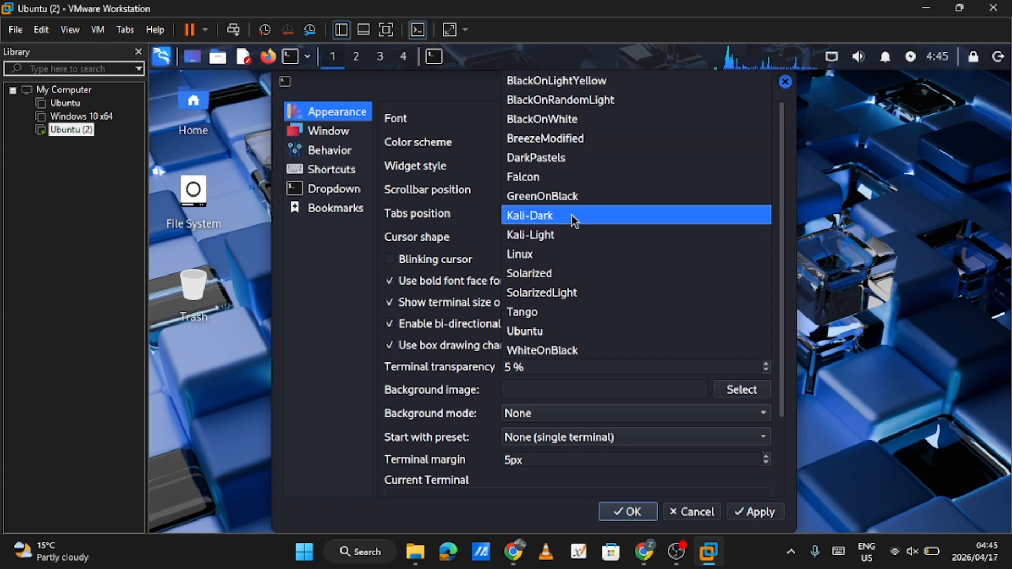
left_click(553, 196)
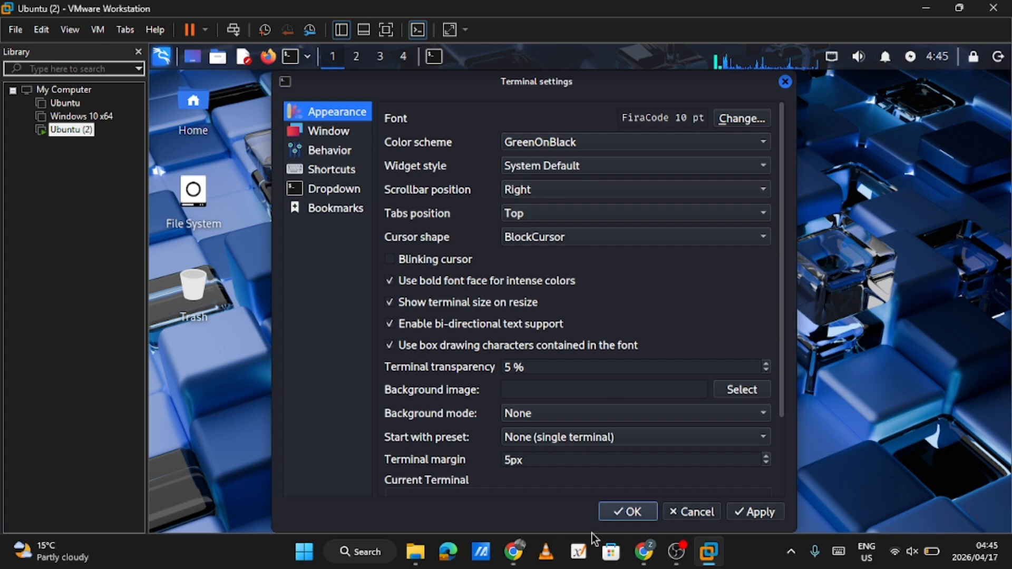
left_click(747, 515)
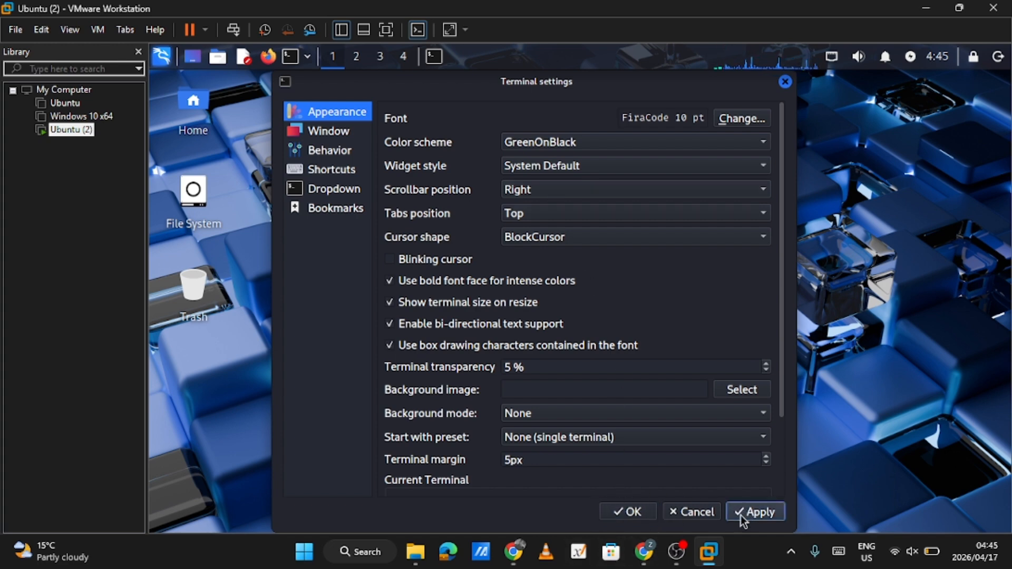
left_click(633, 514)
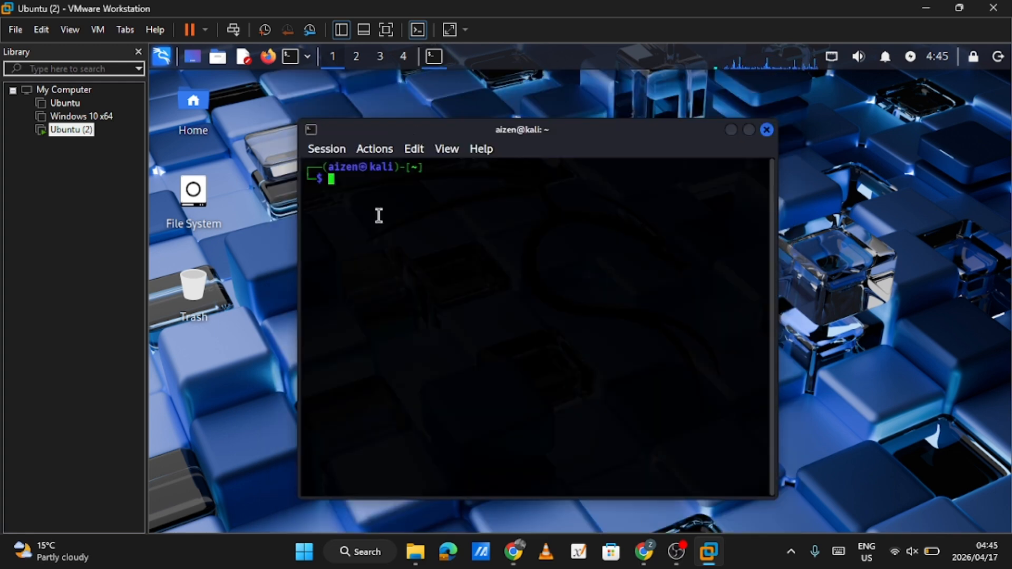
Run "ip addr show" in the terminal to list the network interfaces and their addresses
type("ip")
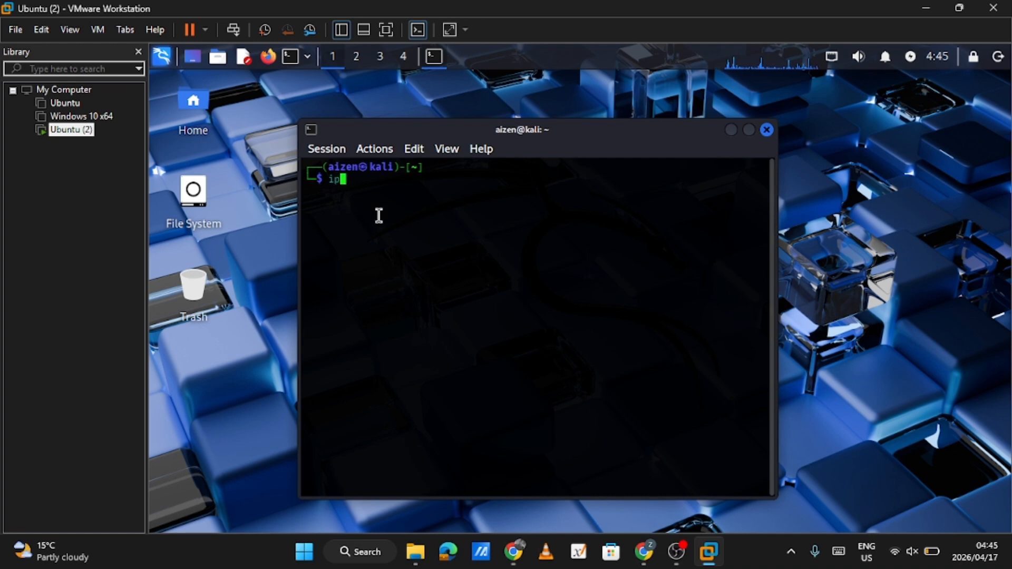
type(" add")
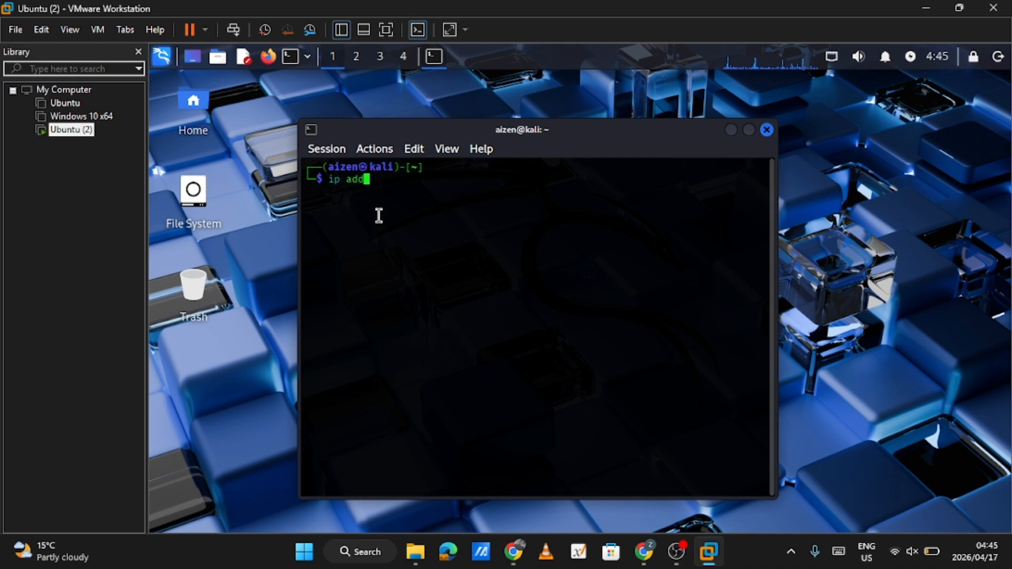
type("r show")
key("Return")
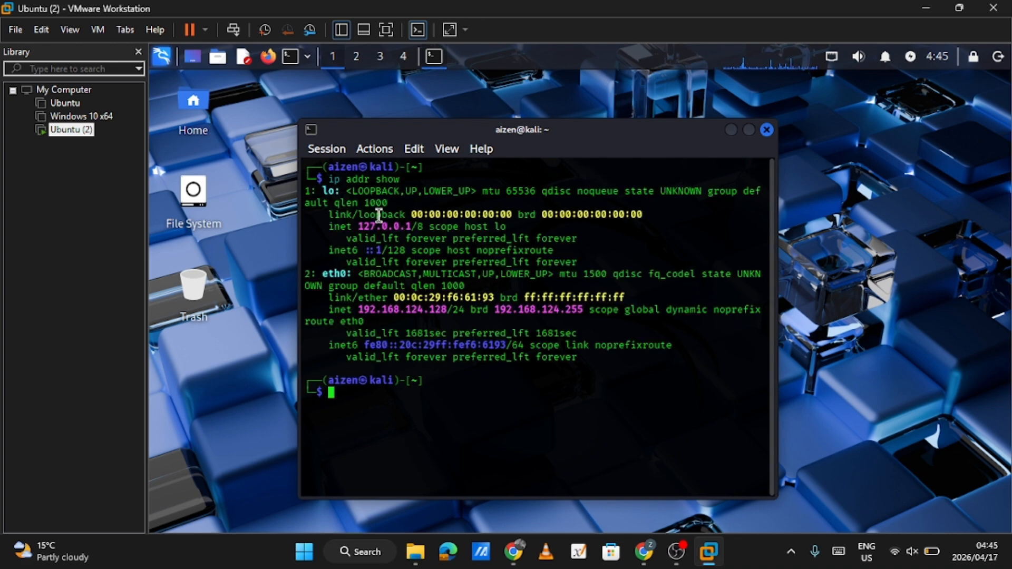